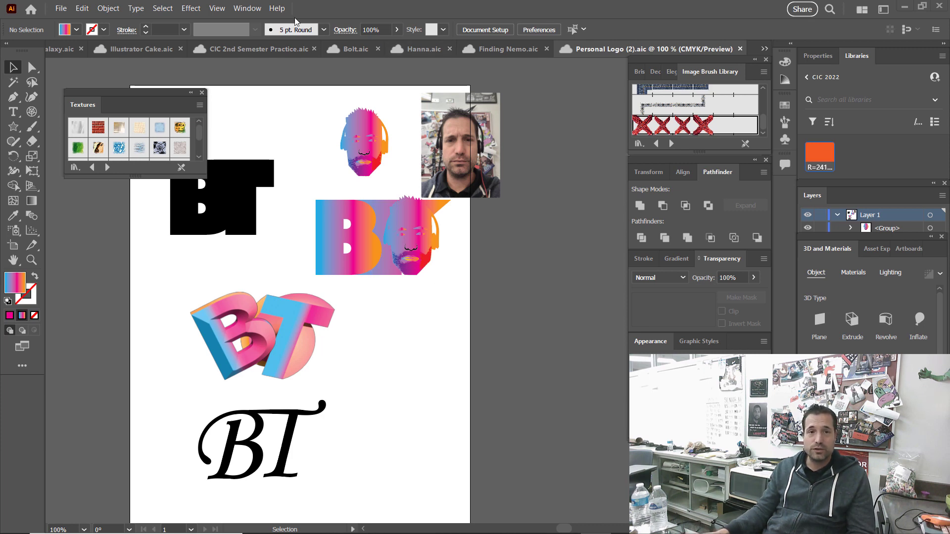
left_click(278, 9)
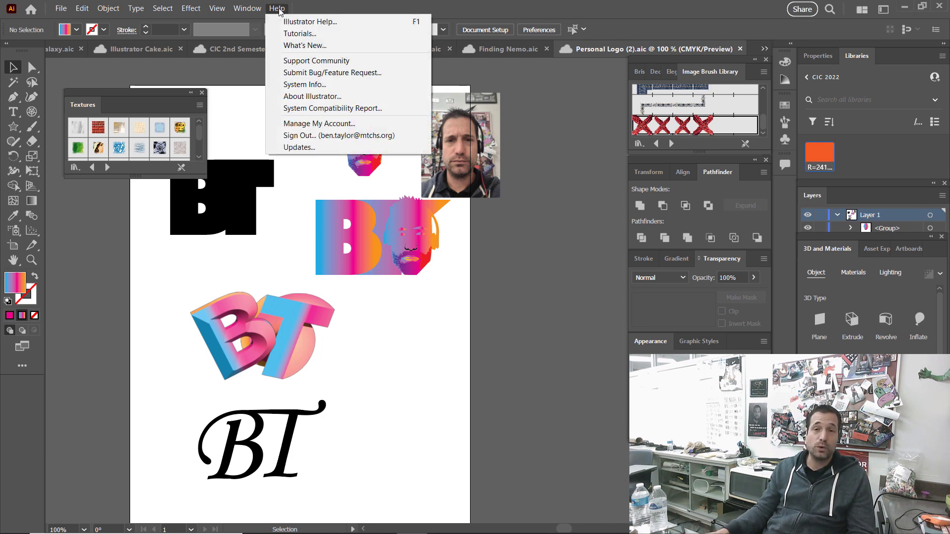
left_click(294, 21)
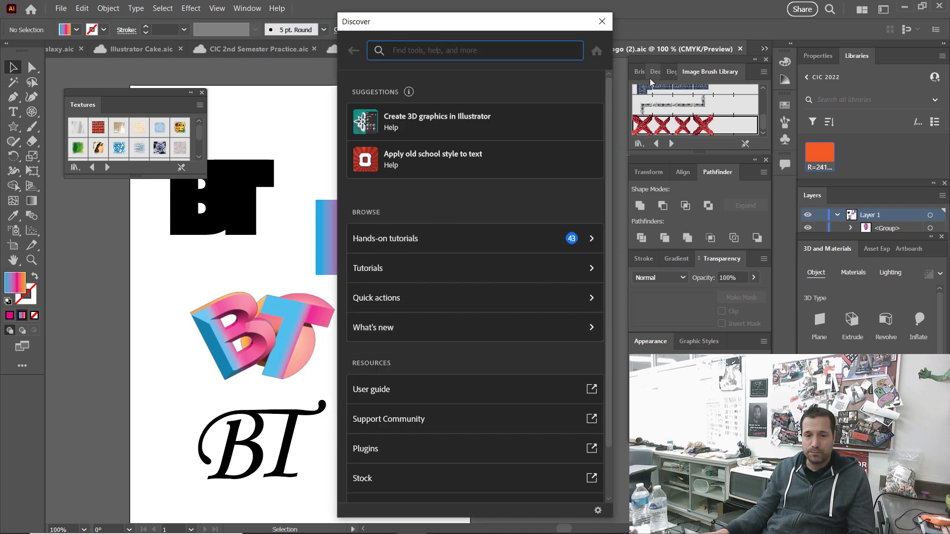
left_click(601, 22)
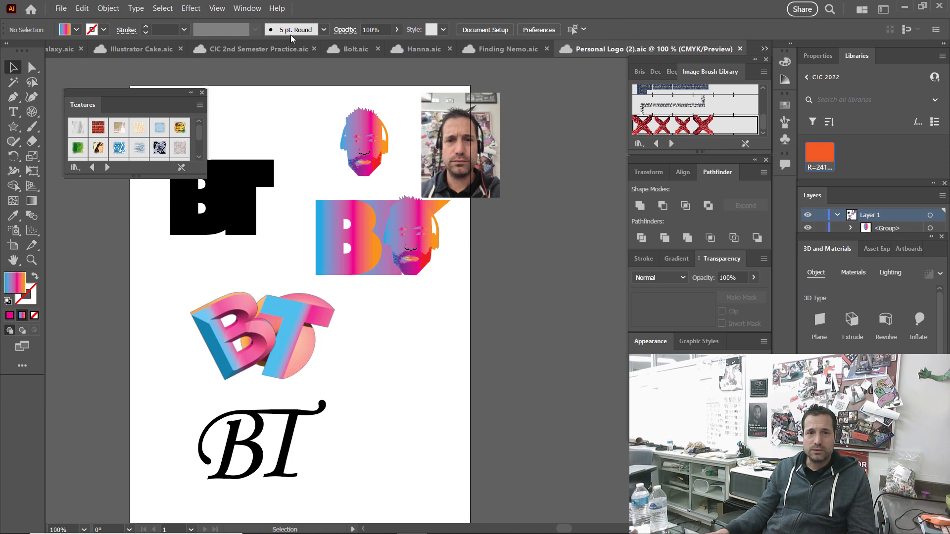
Display the About Illustrator information to check the installed version
left_click(275, 8)
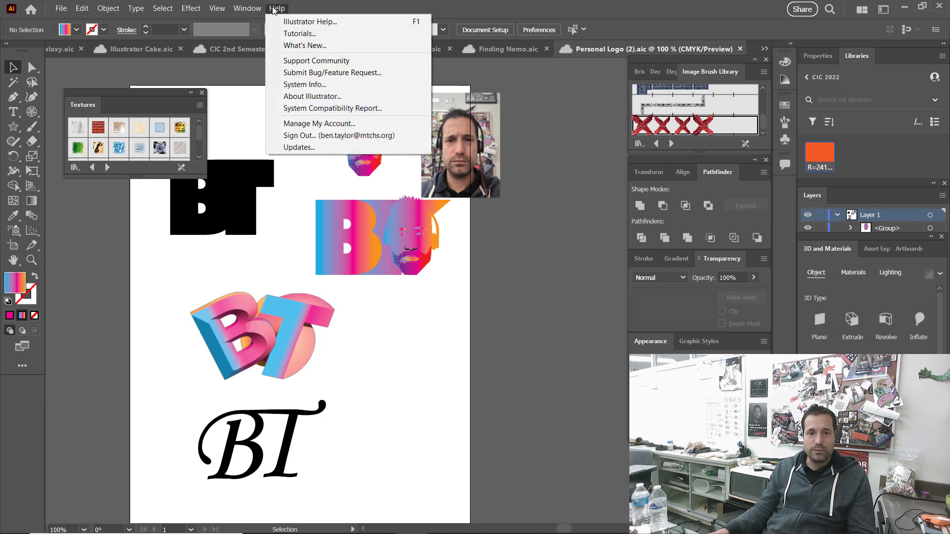
left_click(308, 102)
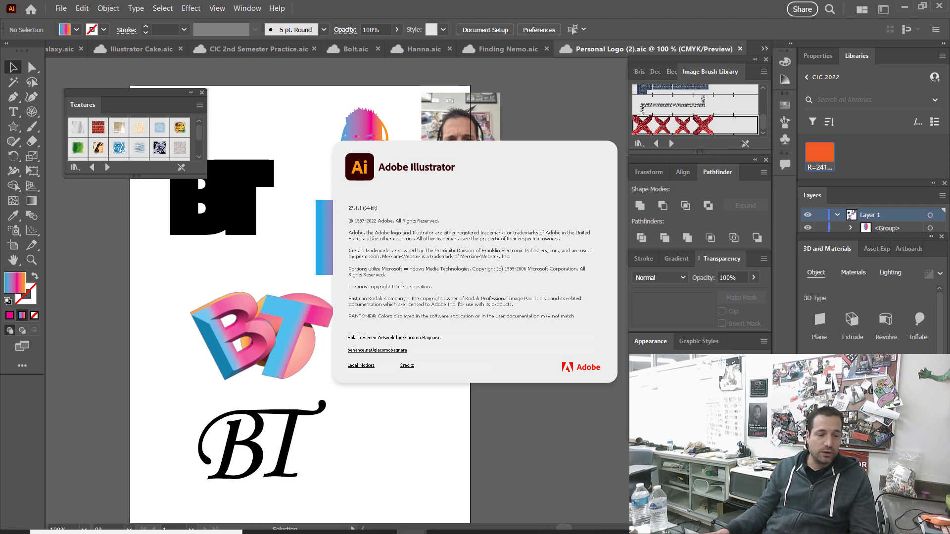
Search Windows for "adobe" and open the Adobe Creative Cloud desktop app
left_click(72, 522)
type("adobe")
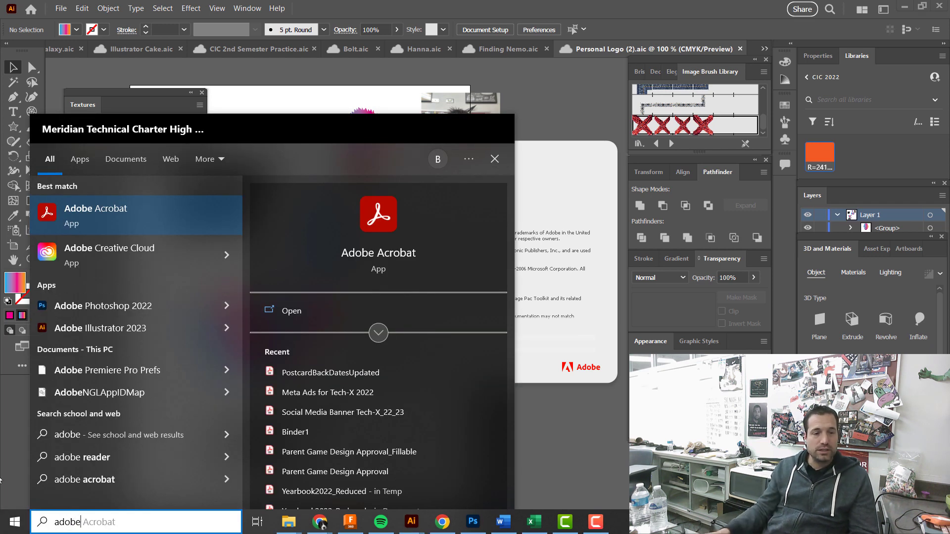
left_click(147, 257)
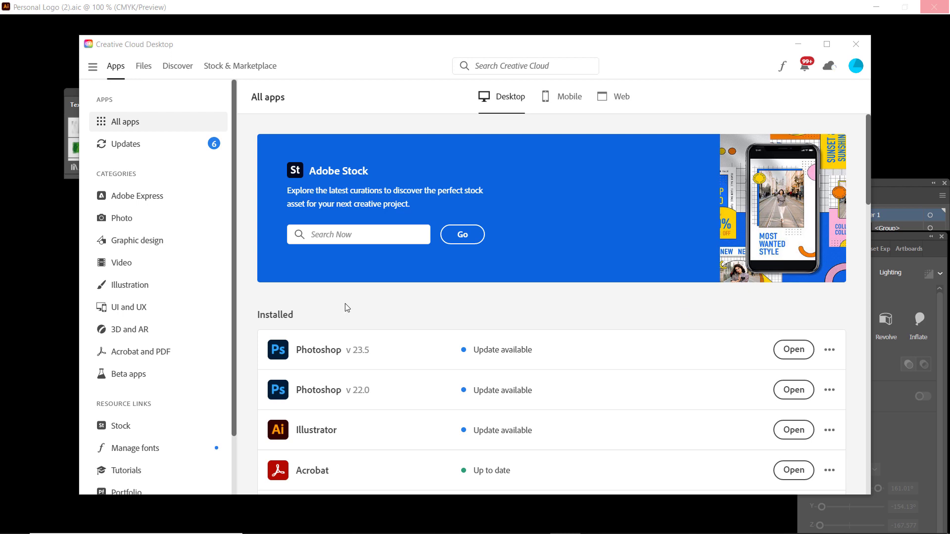
Check Illustrator's update status and details page in Creative Cloud, and close Creative Cloud
left_click_drag(156, 49, 150, 44)
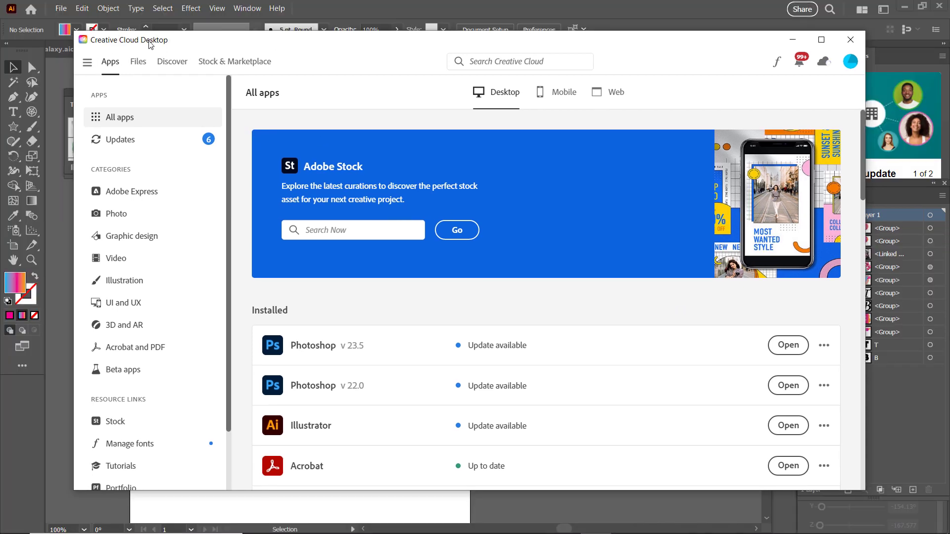
scroll(365, 376, "down", 1)
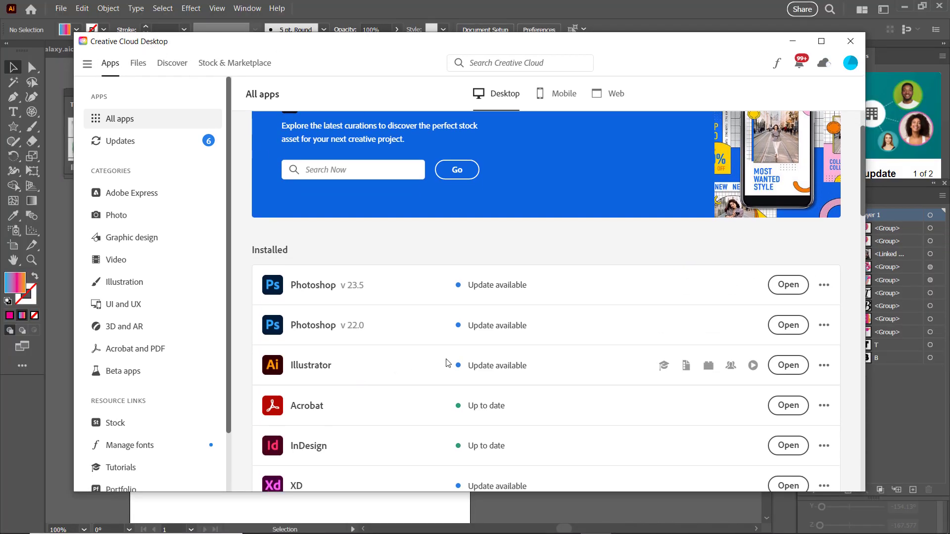
left_click(312, 366)
left_click(515, 320)
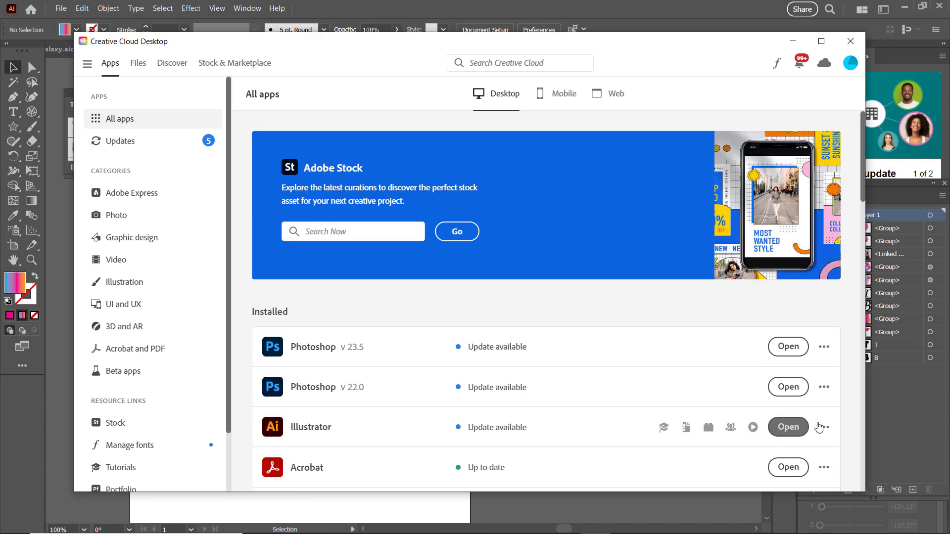
left_click(824, 426)
left_click(801, 363)
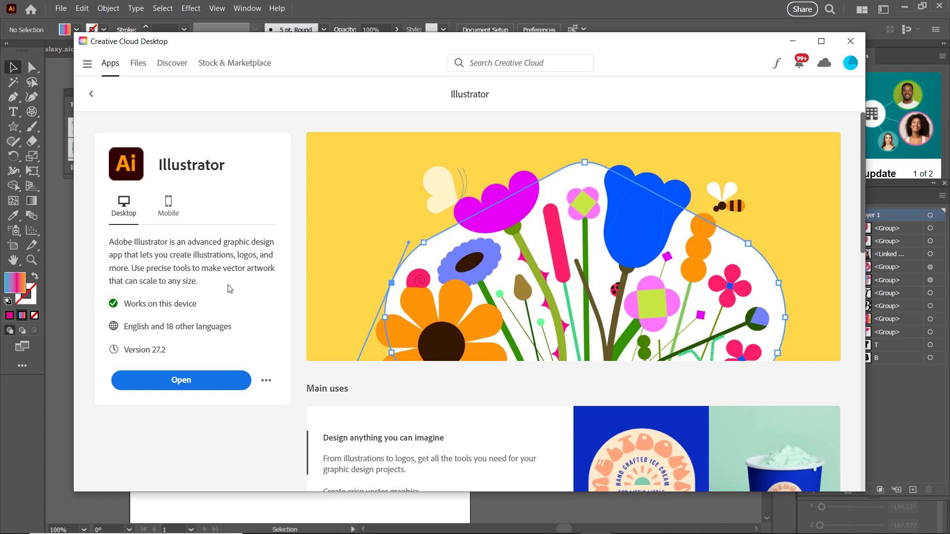
left_click(852, 41)
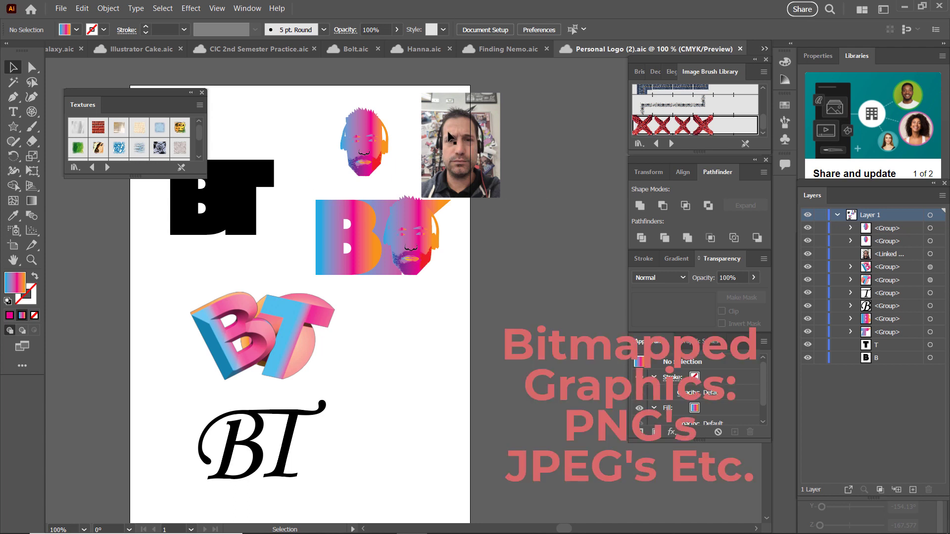
Magnify the eye in the portrait photo to 12750% to examine how the bitmap breaks into pixels
left_click(454, 148)
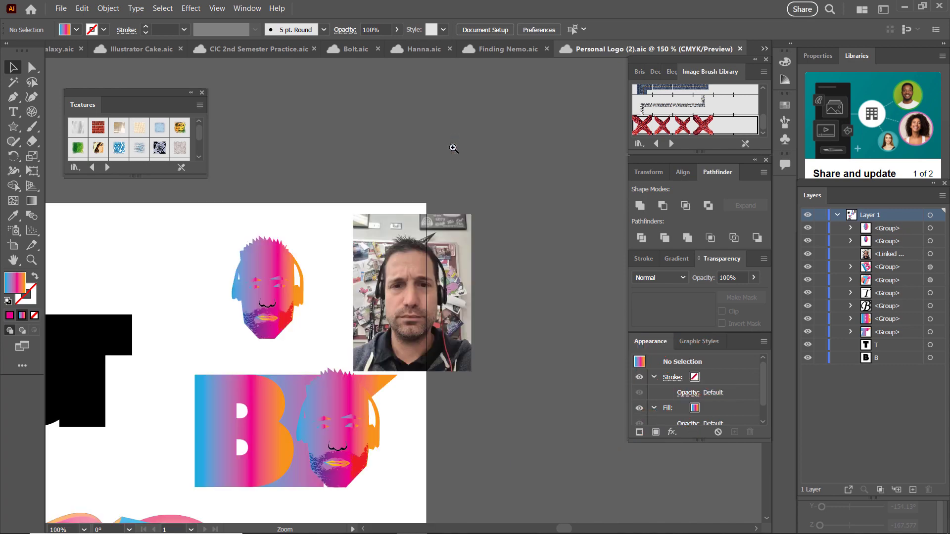
left_click(396, 280)
left_click(417, 306)
left_click(416, 306)
left_click(387, 286)
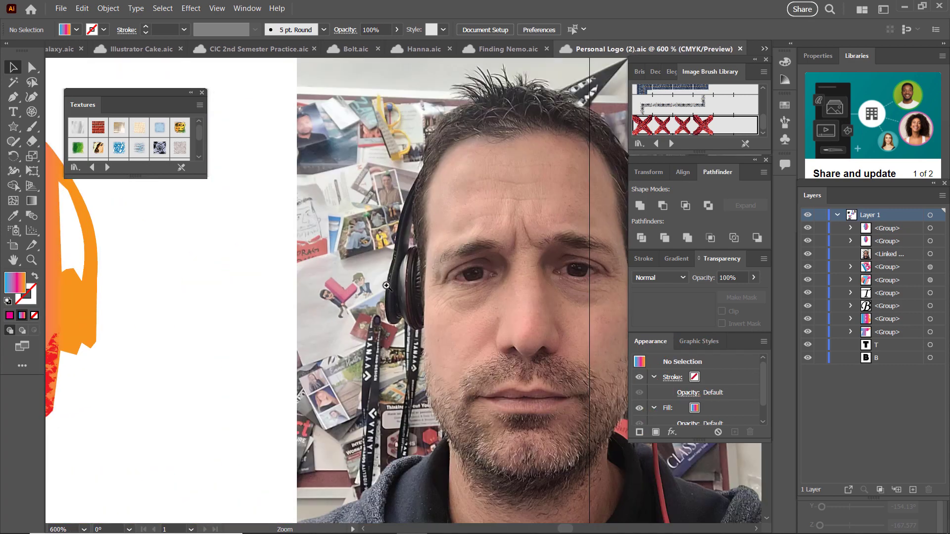
left_click(487, 277)
left_click(435, 287)
left_click(380, 297)
left_click(336, 302)
left_click(298, 306)
left_click(300, 303)
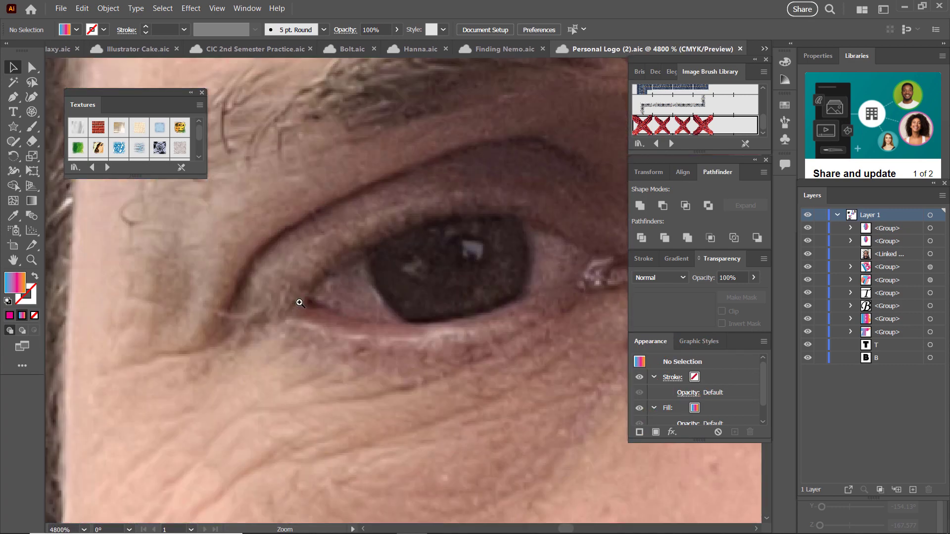
left_click(435, 287)
left_click(438, 289)
left_click(480, 303)
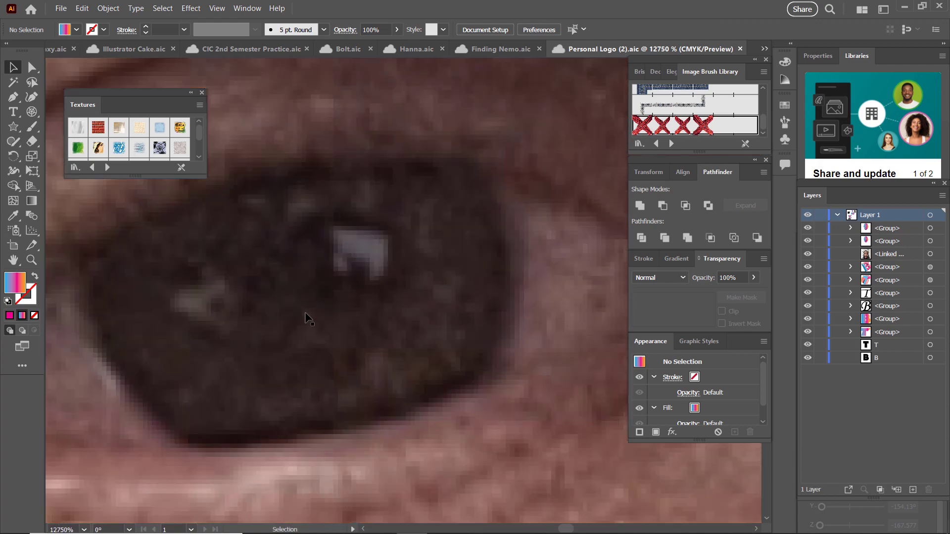
left_click_drag(307, 318, 276, 312)
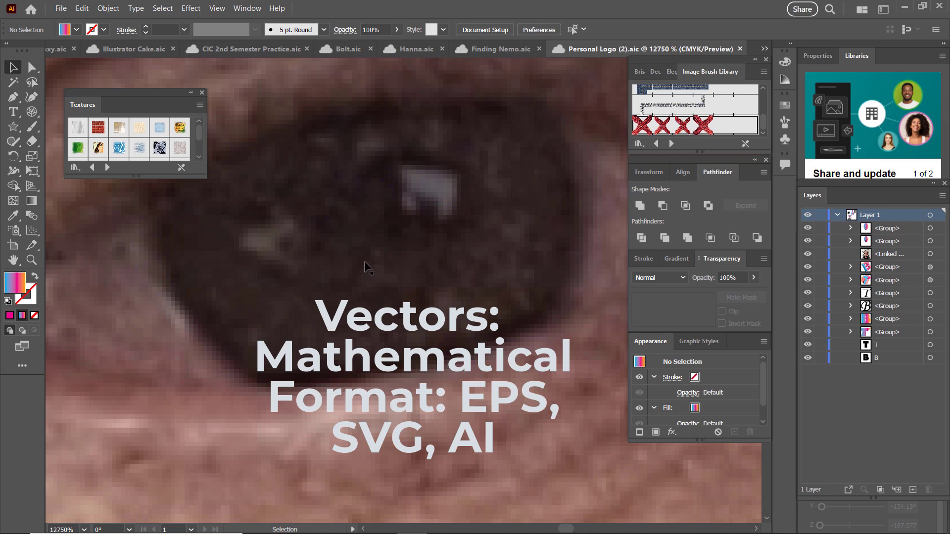
Zoom out to 200% to compare the whole portrait photo with the gradient face illustration beside it
key("ctrl+alt+space")
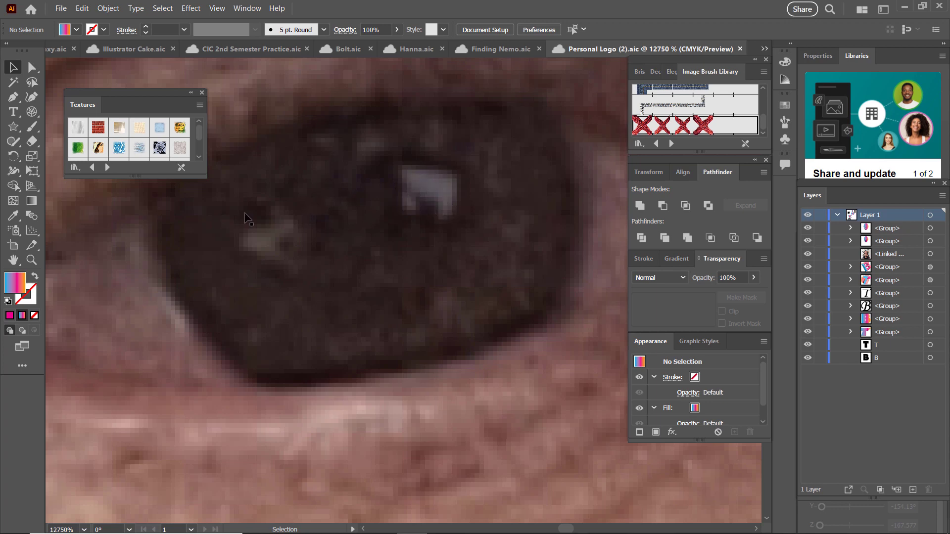
left_click(415, 267, "ctrl+alt")
left_click(416, 283, "ctrl+alt")
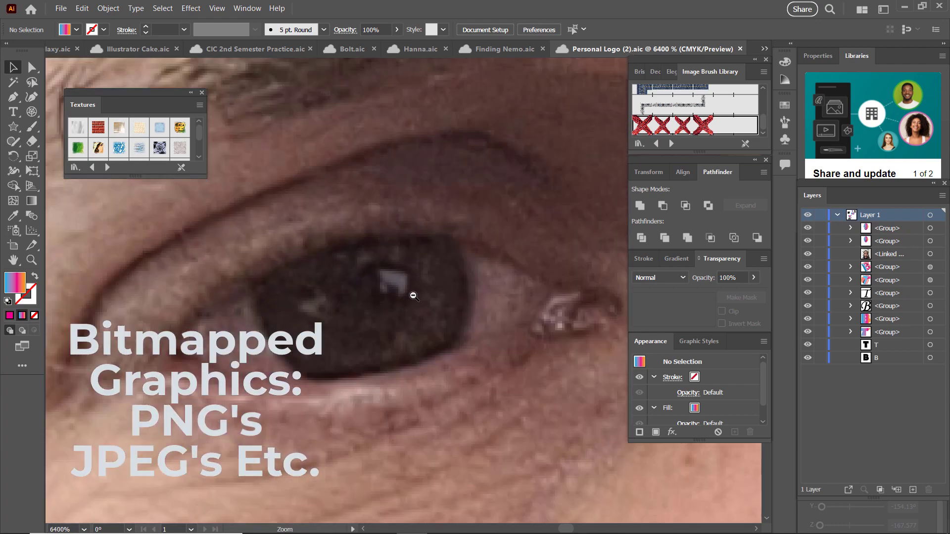
left_click(401, 295, "ctrl+alt")
left_click(380, 319, "ctrl+alt")
left_click(377, 316, "ctrl+alt")
left_click(377, 315, "ctrl+alt")
left_click(378, 315, "ctrl+alt")
left_click(377, 316, "ctrl+alt")
left_click(377, 315, "ctrl+alt")
left_click(378, 315, "ctrl+alt")
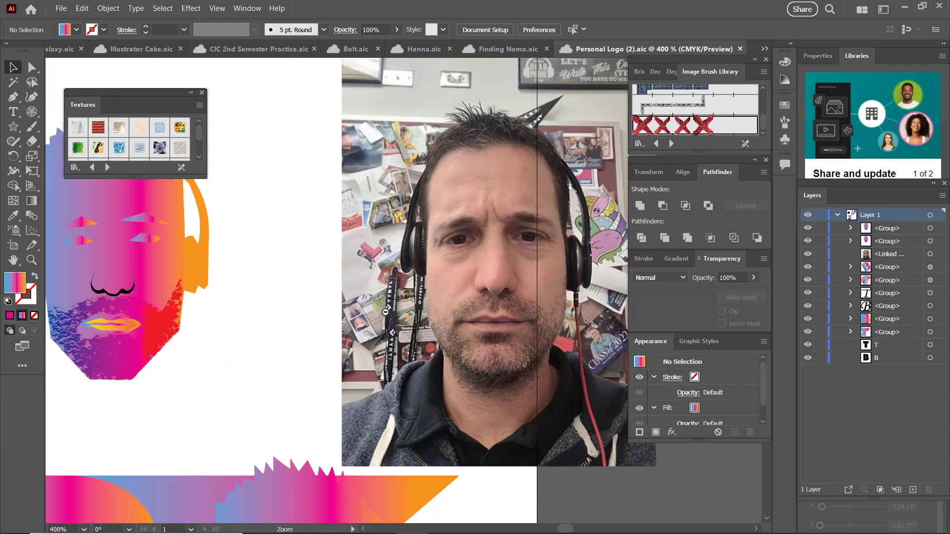
left_click(456, 277, "ctrl+alt")
left_click(484, 234, "ctrl+alt")
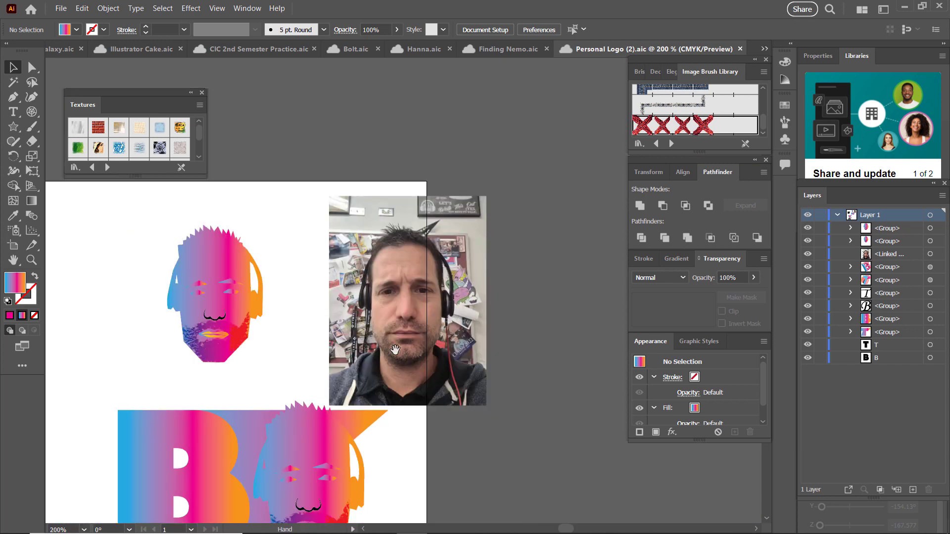
left_click_drag(399, 332, 509, 316)
left_click_drag(325, 290, 353, 293)
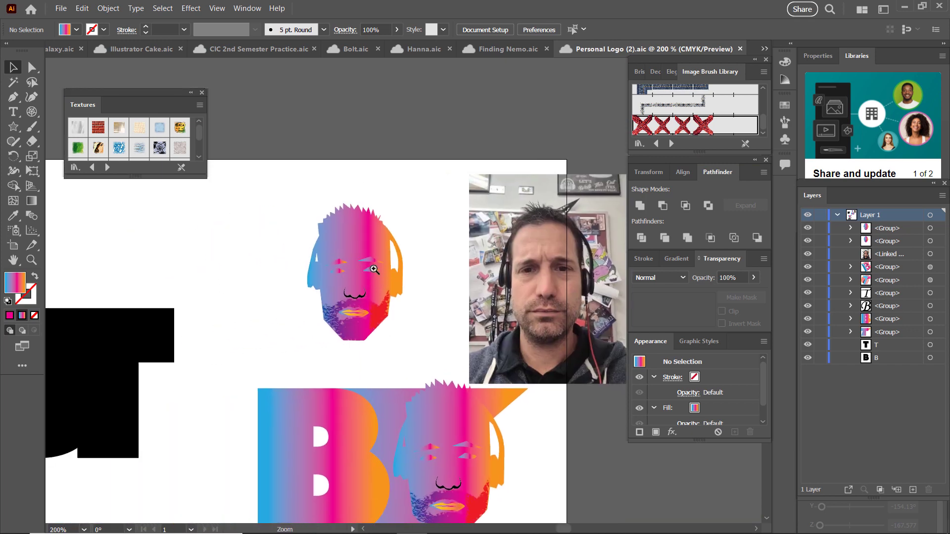
Magnify the black nose outline of the standalone gradient face to 4800% to examine its vector edges
left_click(375, 270, "ctrl")
left_click_drag(436, 312, 307, 313)
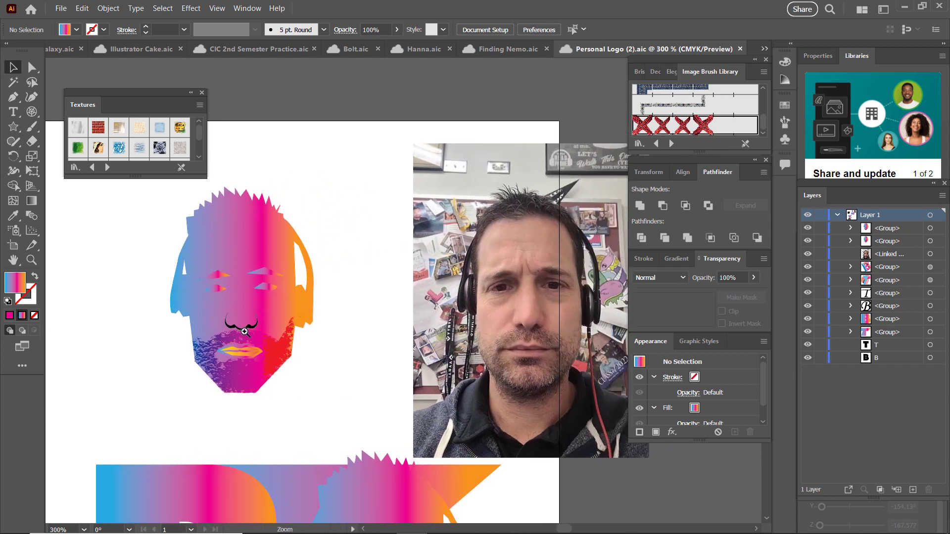
left_click(272, 281, "ctrl")
left_click(384, 356, "ctrl")
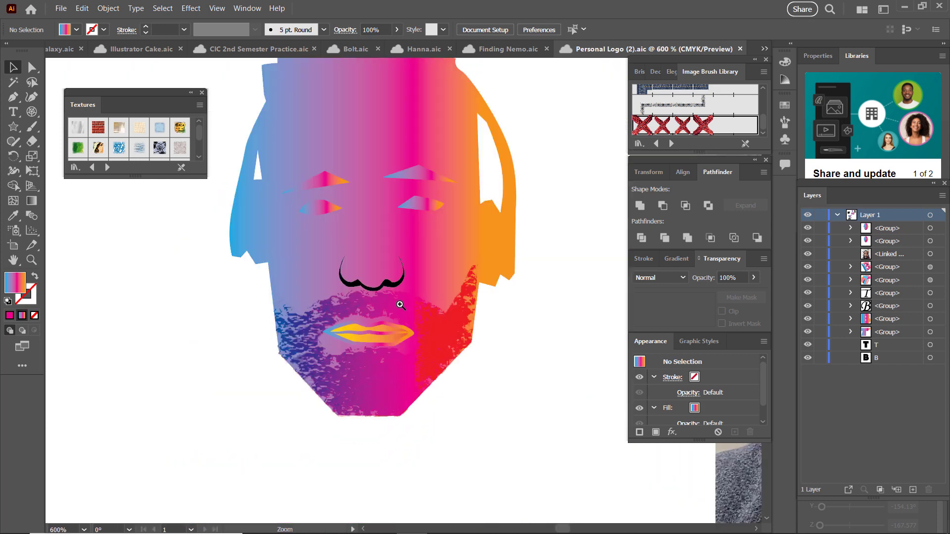
left_click(399, 303, "ctrl")
left_click(396, 254, "ctrl")
left_click(388, 272, "ctrl")
left_click(378, 276, "ctrl")
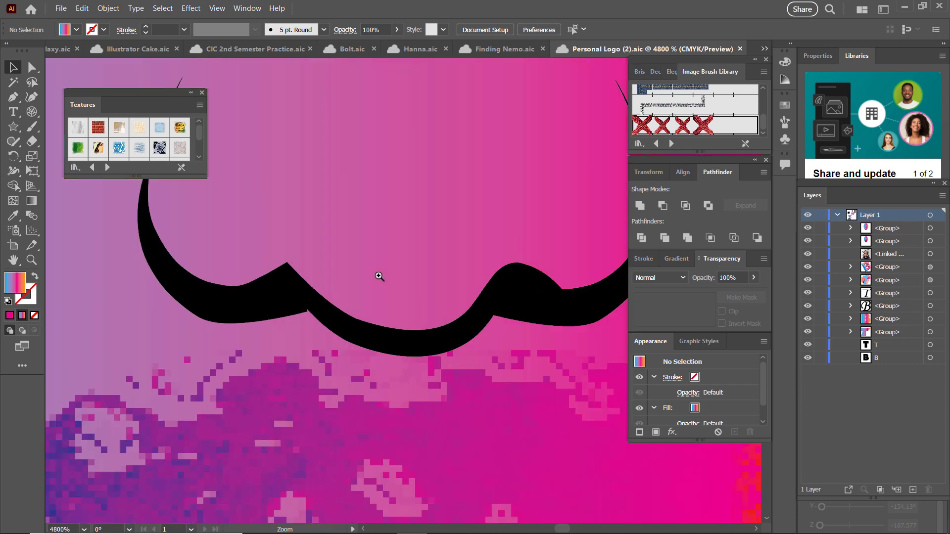
Examine the beard texture on the gradient face at 6400% to inspect its bitmap pixels
left_click(217, 303, "ctrl")
left_click_drag(218, 302, 373, 134)
left_click_drag(339, 373, 449, 276)
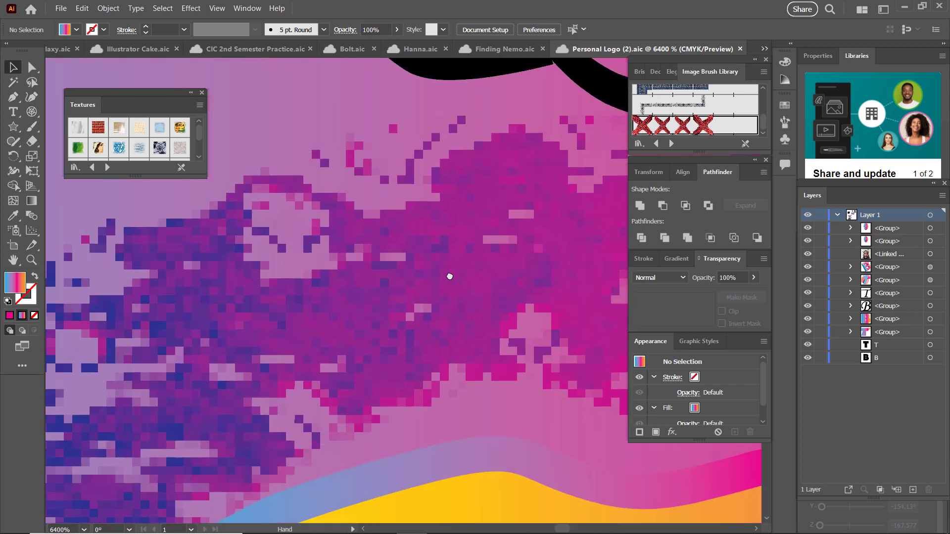
Magnify the thin tapering end of the nose outline to 64000% to examine the sharpness of its vector edge
mouse_move(314, 286)
left_mouse_down()
mouse_move(173, 371)
mouse_move(424, 393)
mouse_move(208, 445)
mouse_move(201, 322)
mouse_move(371, 439)
left_mouse_up()
left_click(239, 161)
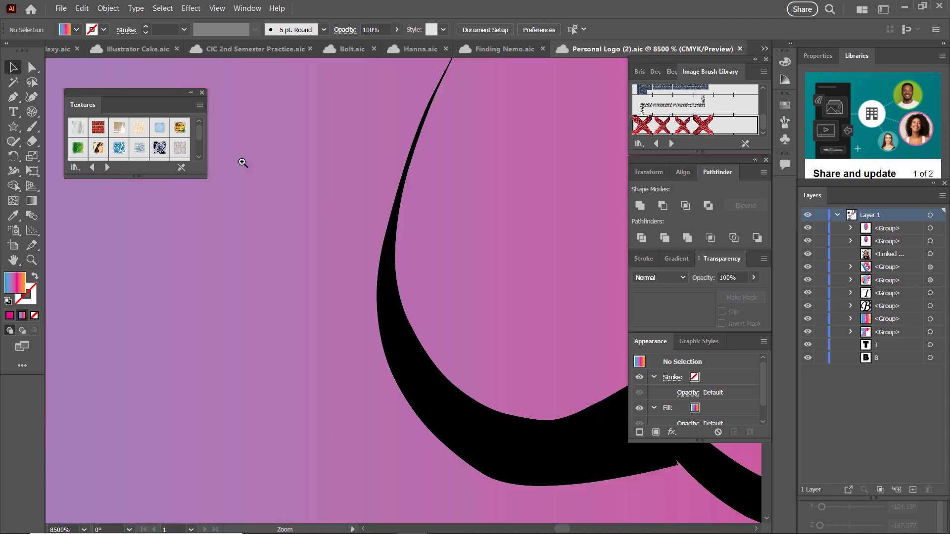
left_click(408, 207)
left_click(363, 229)
left_click(421, 218)
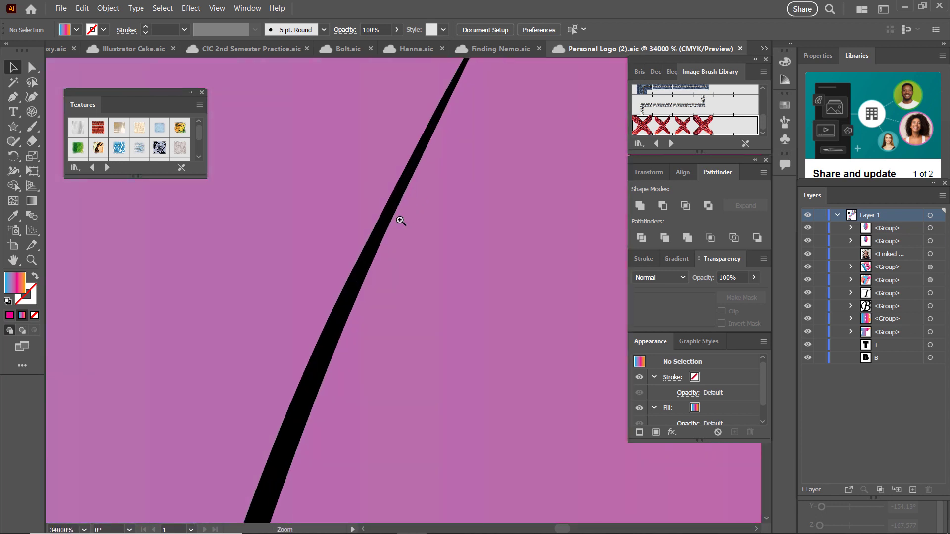
left_click(383, 233)
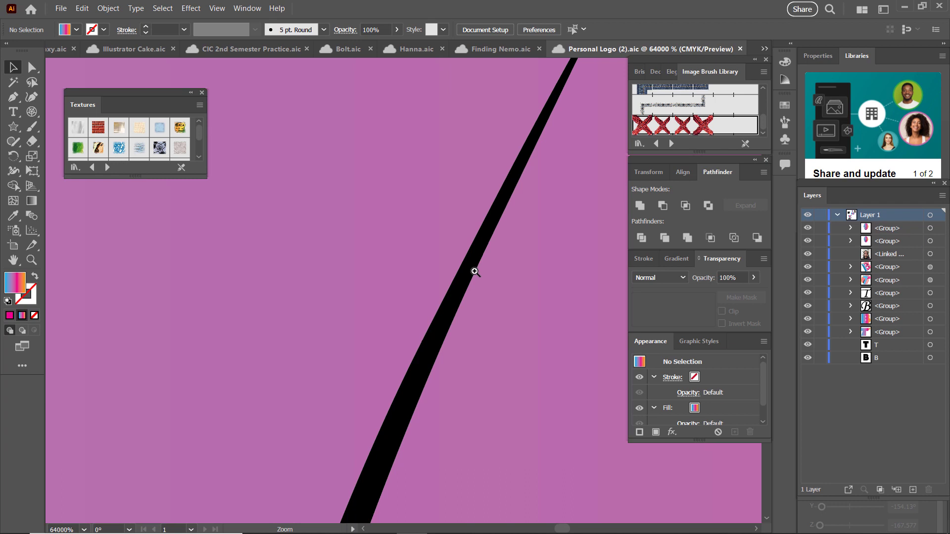
Zoom out to 300% to view the whole gradient face together with the portrait photo and the logo below
left_click(414, 388, "alt")
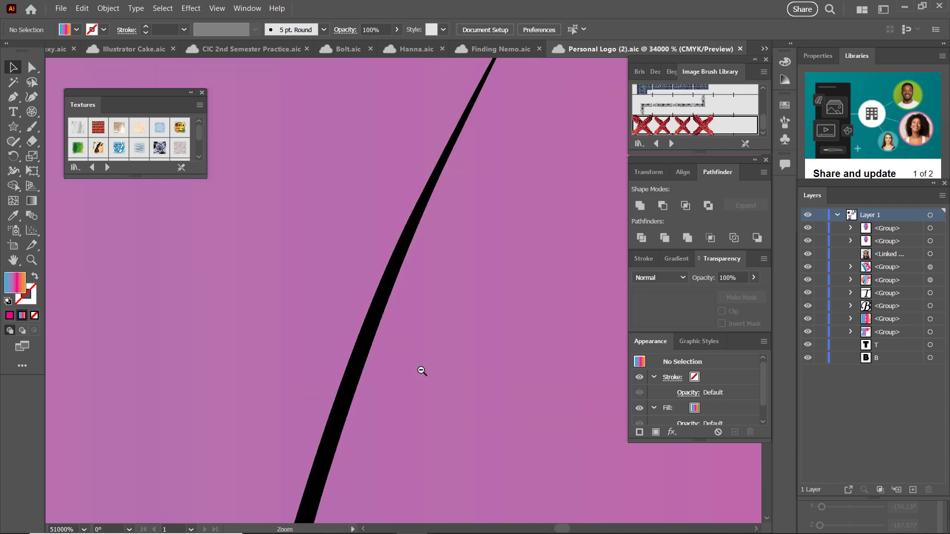
left_click(370, 356, "alt")
left_click(370, 356, "alt")
left_click(383, 346, "alt")
left_click(419, 327, "alt")
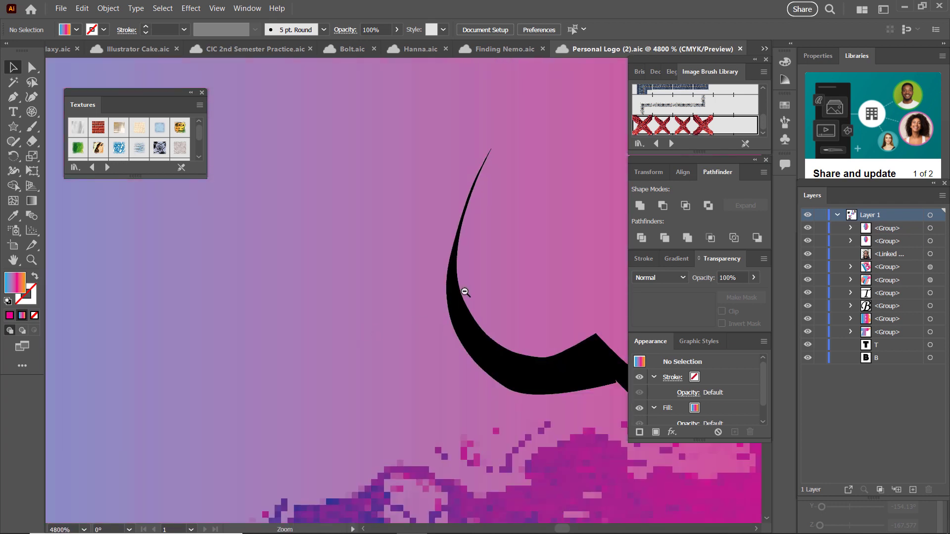
scroll(465, 292, "right", 2)
left_click(259, 352, "alt")
left_click(360, 314, "alt")
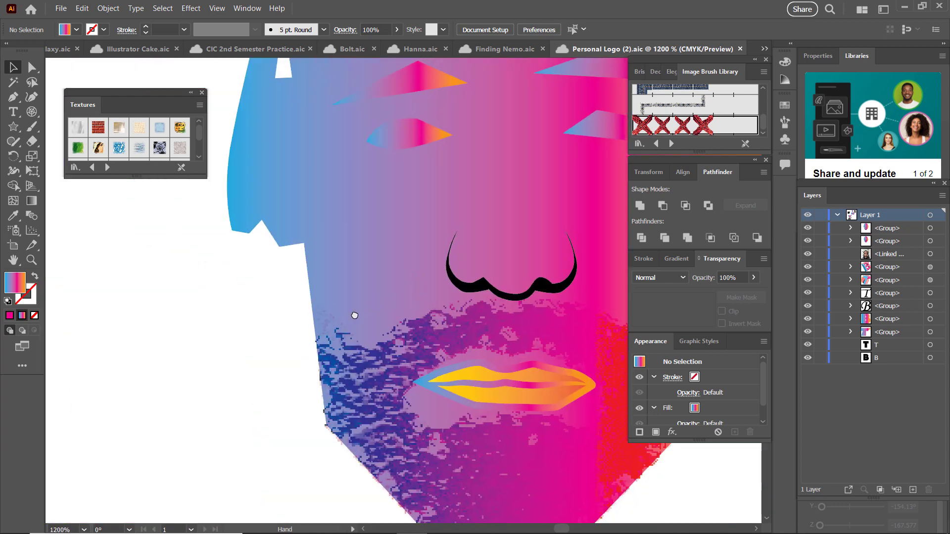
left_click(318, 328, "alt")
left_click(318, 328, "alt")
left_click_drag(361, 322, 329, 365)
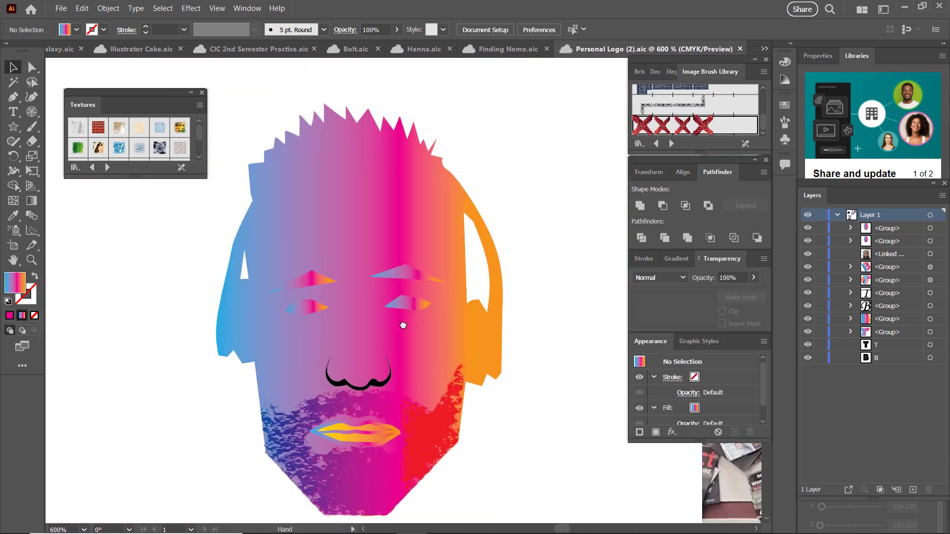
left_click_drag(405, 326, 380, 297)
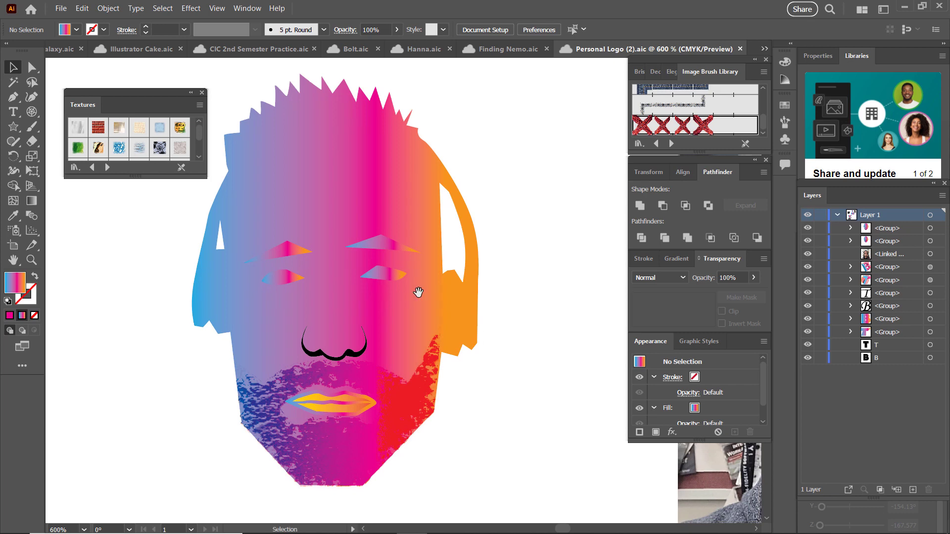
key("ctrl+minus")
left_click_drag(467, 329, 496, 228)
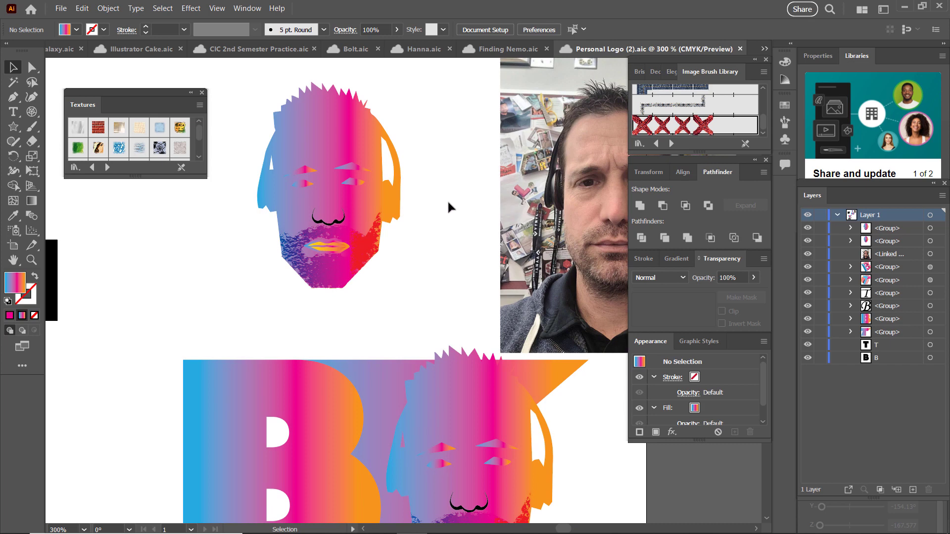
Create a new 8.5 x 11 in portrait print document using the CMYK color mode
left_click(61, 9)
left_click(69, 20)
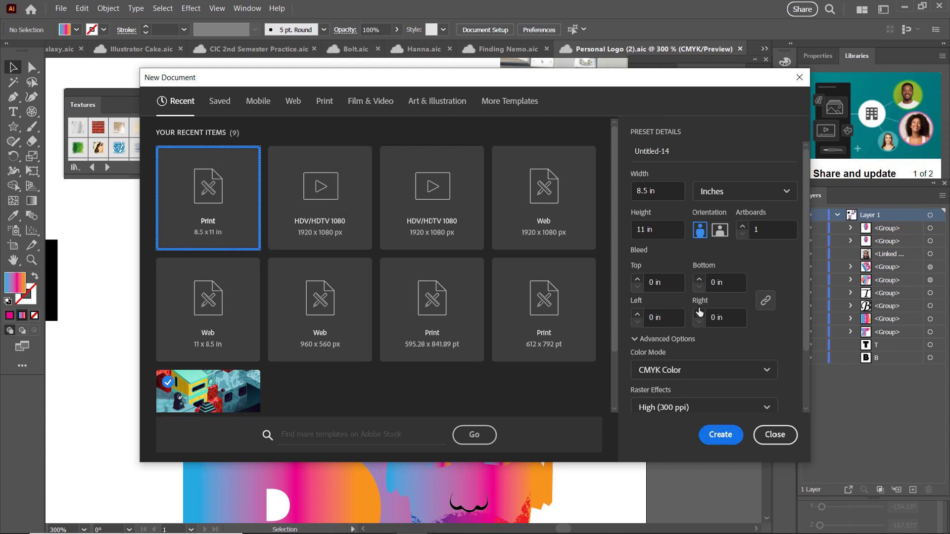
scroll(694, 364, "down", 3)
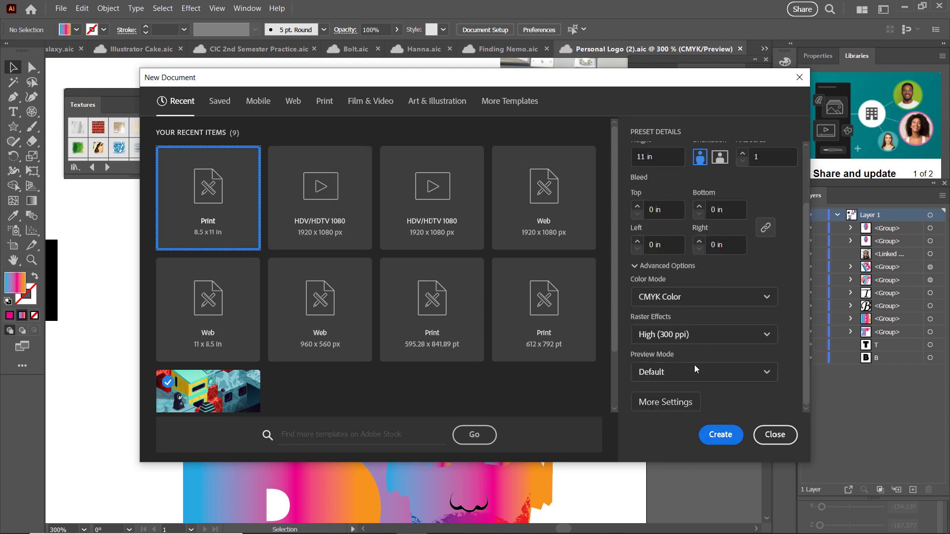
left_click(694, 298)
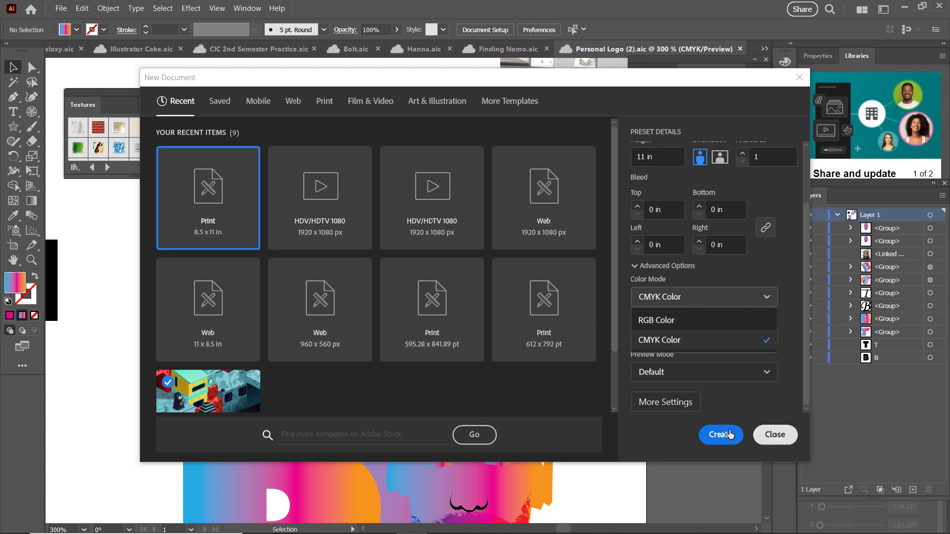
left_click(712, 428)
left_click(712, 434)
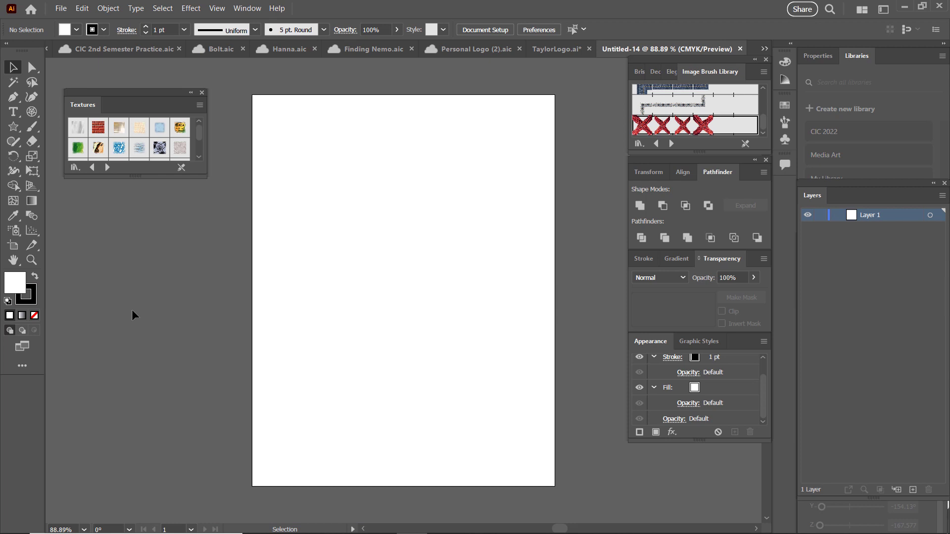
Reset the Essentials Classic workspace to its default panel arrangement
left_click(248, 9)
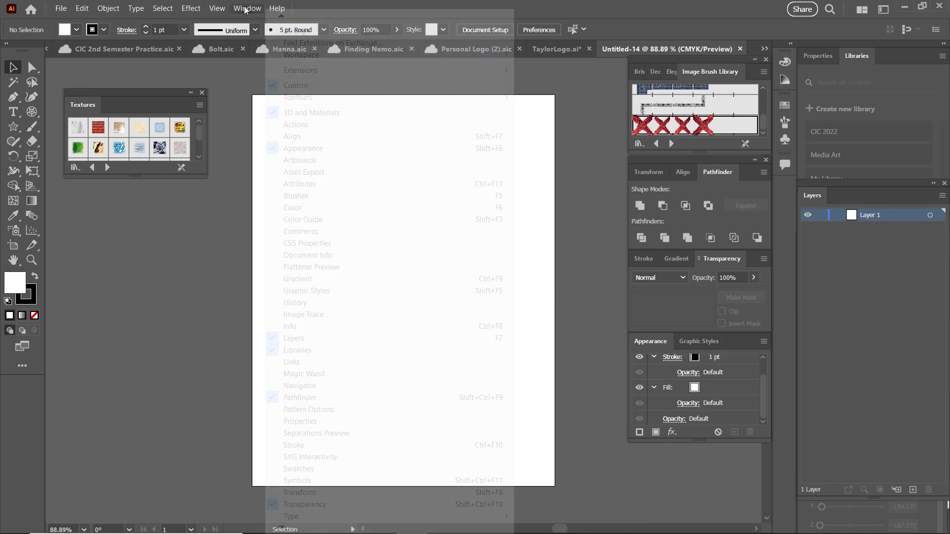
mouse_move(367, 60)
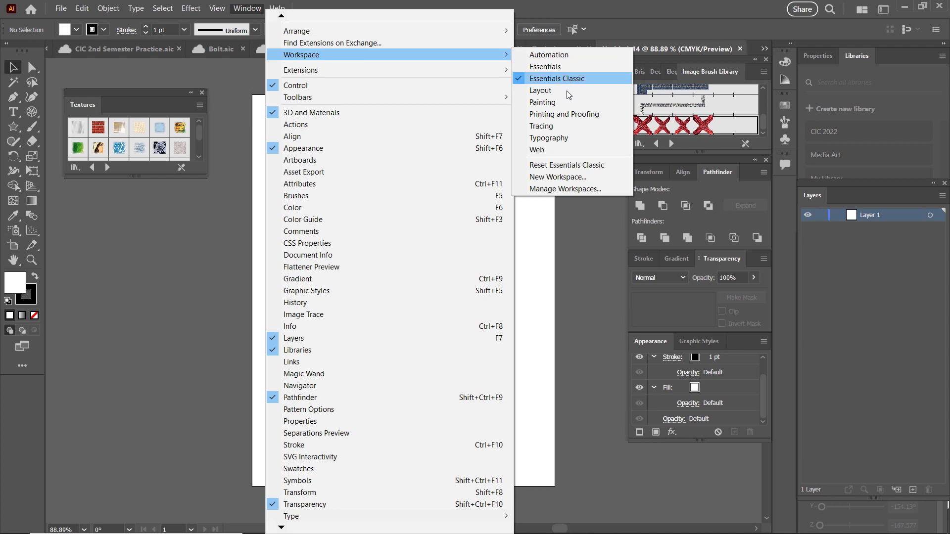
left_click(583, 166)
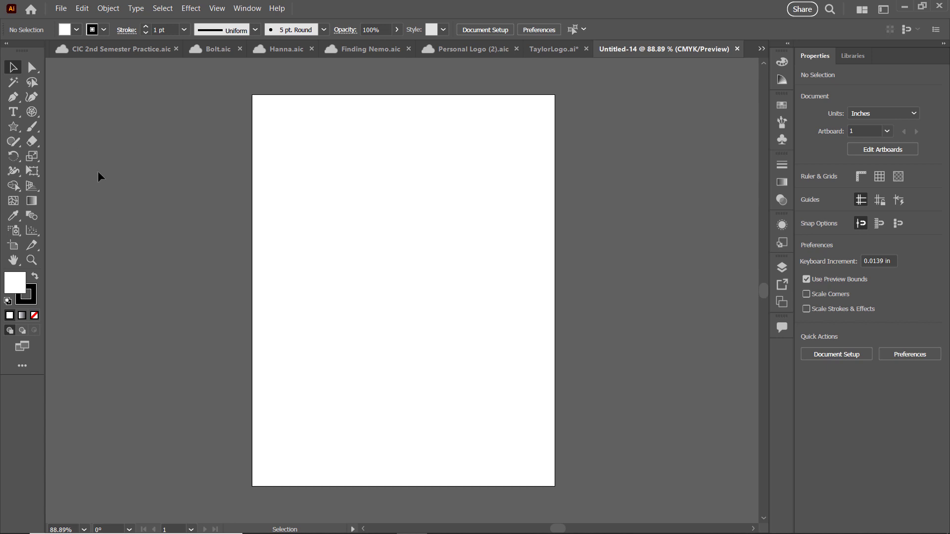
left_click(14, 127)
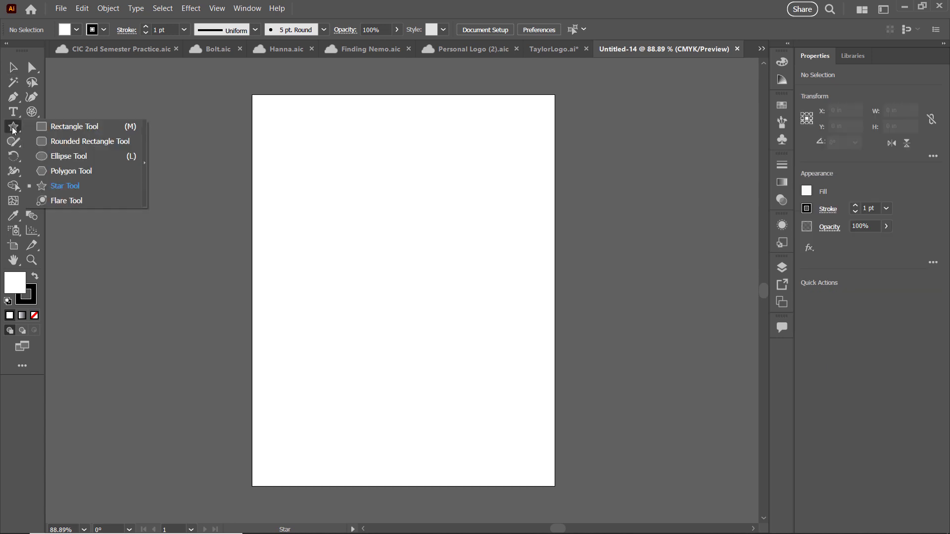
left_click(14, 111)
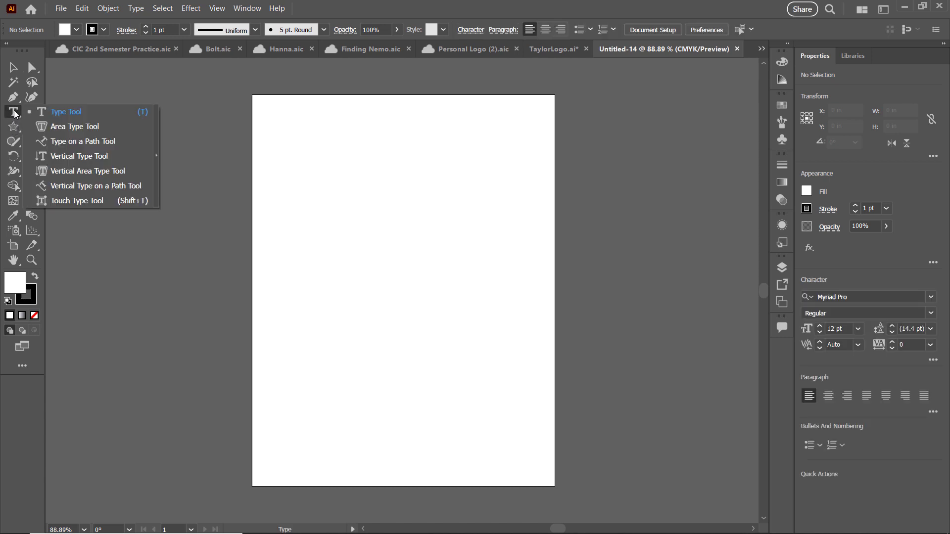
left_click(18, 101)
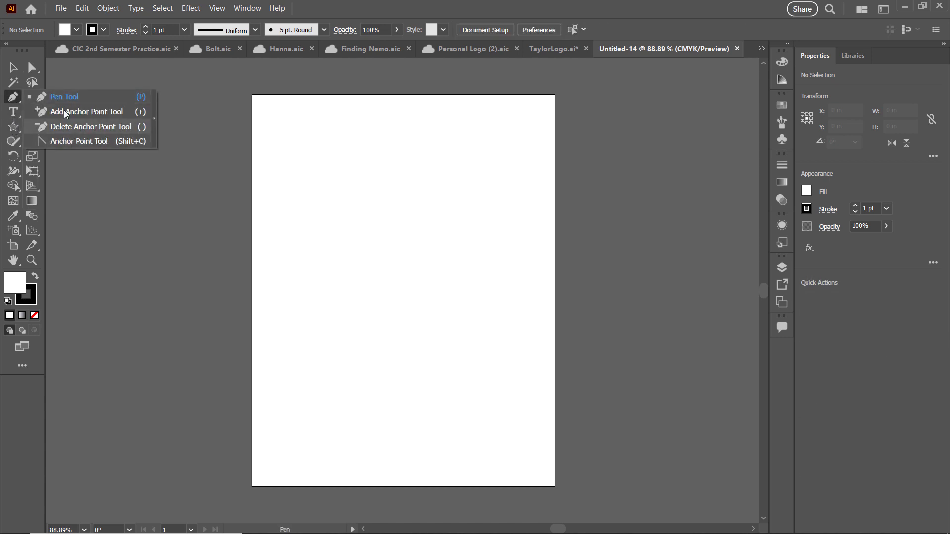
Draw a rectangle about 3.35 in wide and 1.68 in high in the upper middle of the artboard
left_click(16, 128)
left_click(16, 130)
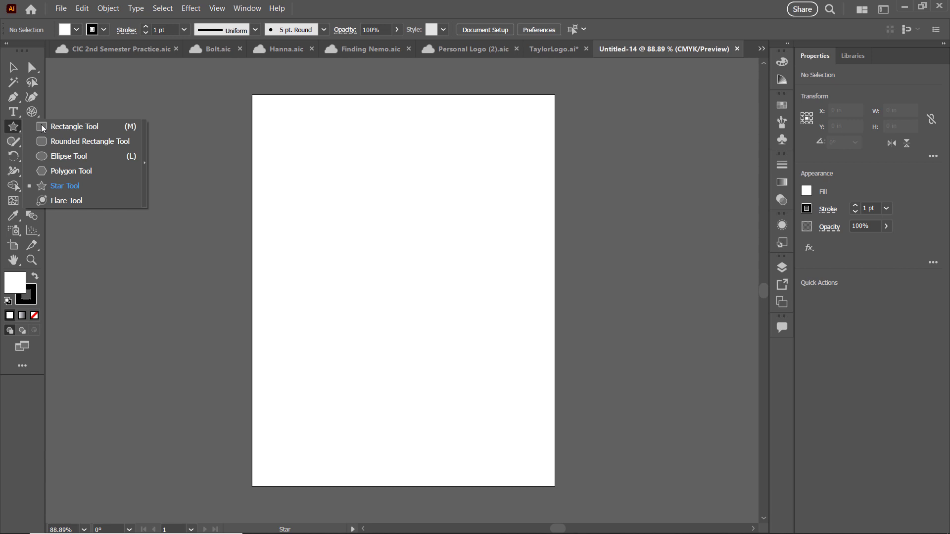
left_click(79, 132)
left_click_drag(342, 172, 461, 231)
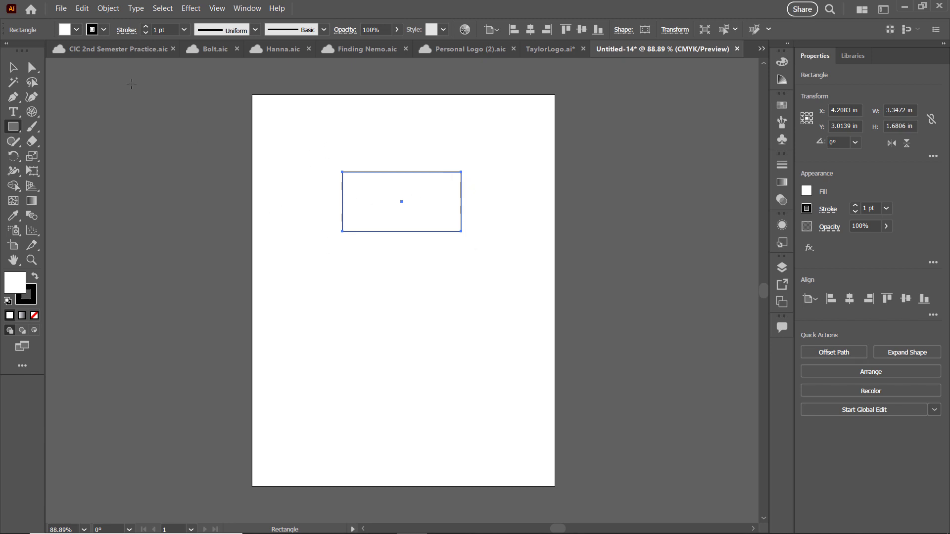
Give the rectangle a bright cyan-blue fill and a dark red stroke
left_click(79, 28)
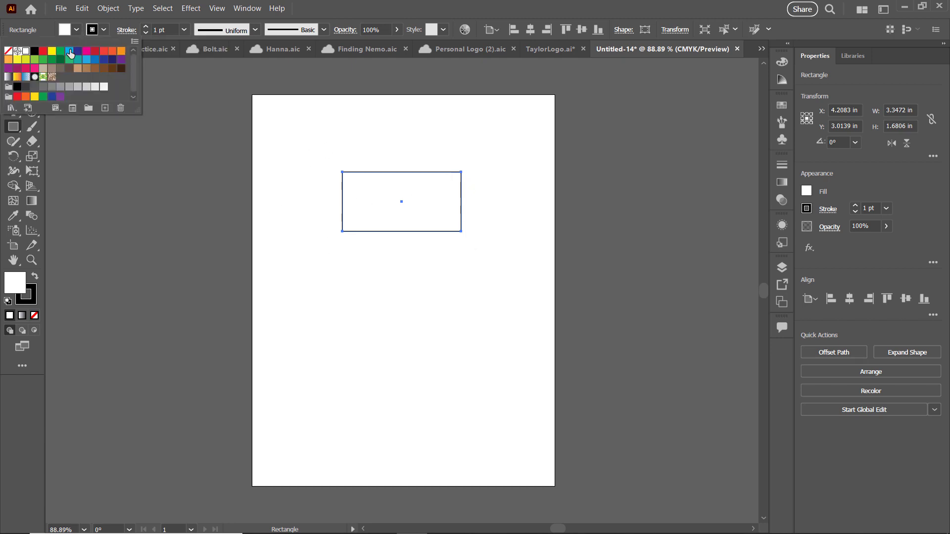
left_click(69, 51)
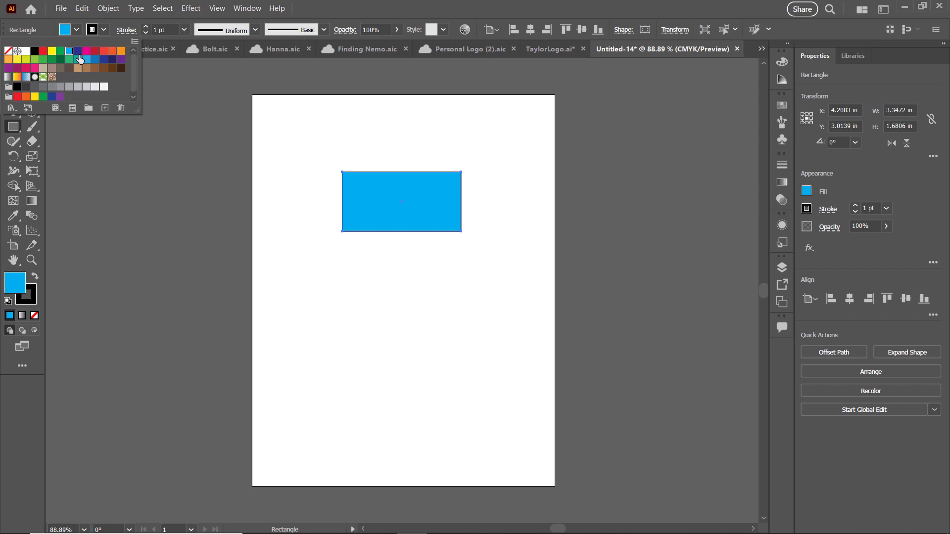
left_click(104, 30)
left_click(94, 51)
Magnify the rectangle's upper-left corner to 400%, and zoom back out to 150% to view the whole shape
key("ctrl+space")
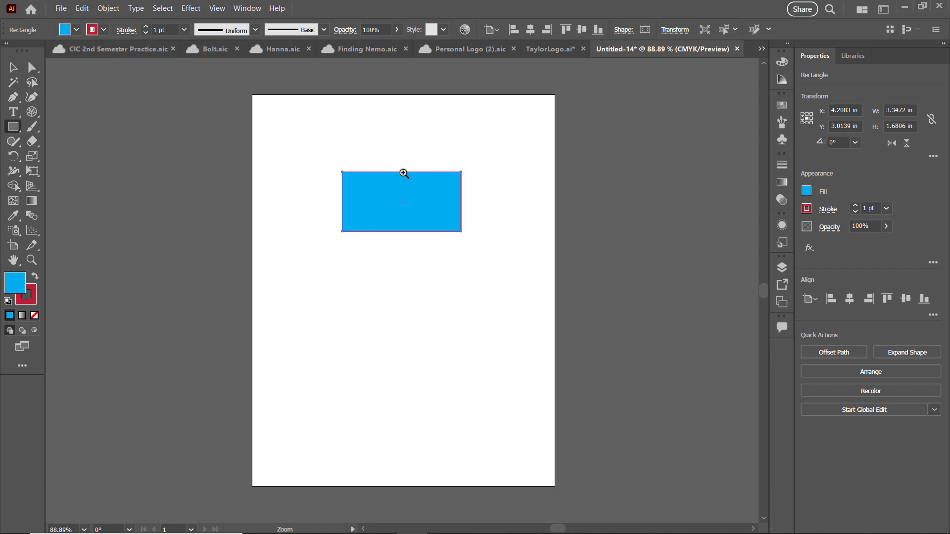
left_click_drag(404, 174, 290, 202)
left_click_drag(393, 258, 336, 276)
key("ctrl+space")
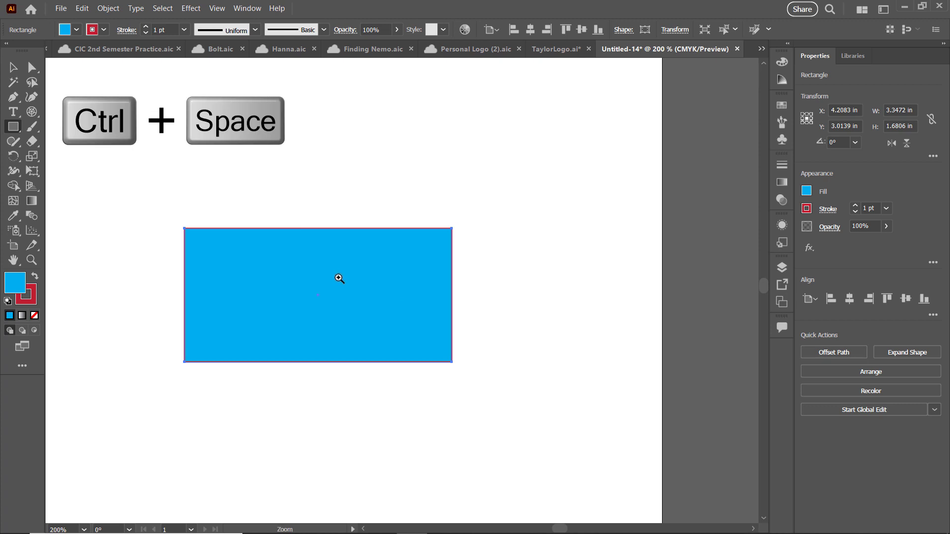
left_click(301, 262)
left_click(303, 265)
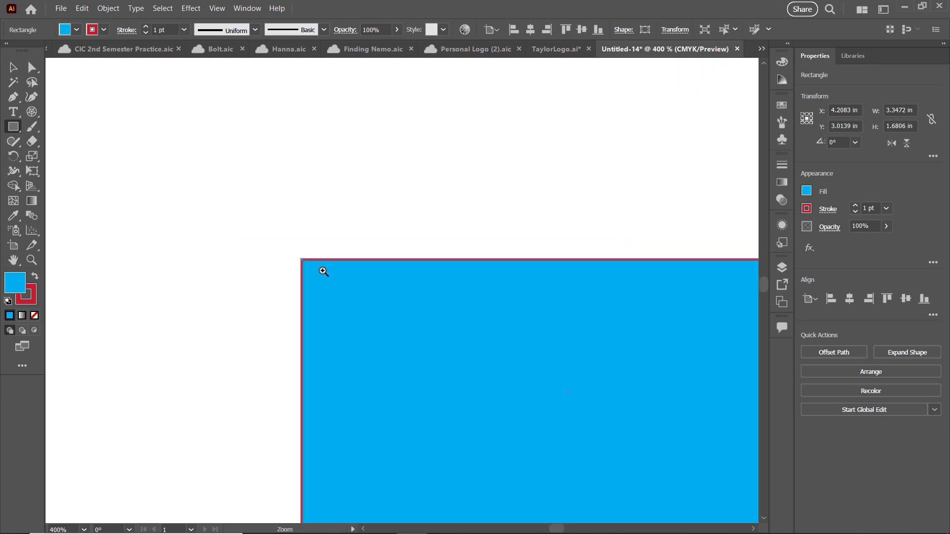
key("ctrl+alt+space")
left_click(422, 303)
left_click(424, 304)
left_click(424, 304)
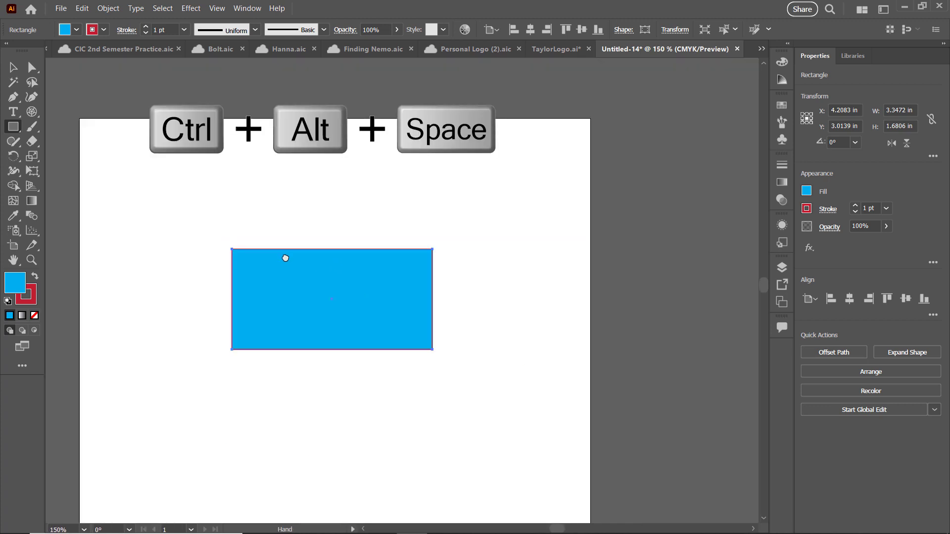
Pan across the artboard, zoom in on the rectangle to 300%, and zoom out again
mouse_move(284, 257)
left_mouse_down()
mouse_move(361, 260)
mouse_move(360, 303)
mouse_move(322, 289)
mouse_move(344, 307)
mouse_move(297, 260)
left_mouse_up()
key("ctrl+space")
left_click(295, 257)
key("ctrl+space")
left_click(386, 298)
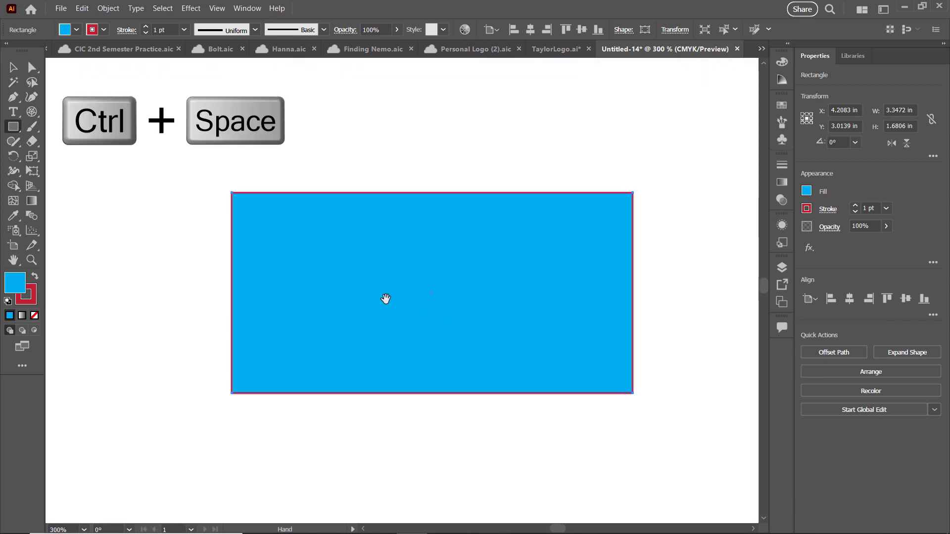
key("ctrl+alt+space")
left_click(402, 301)
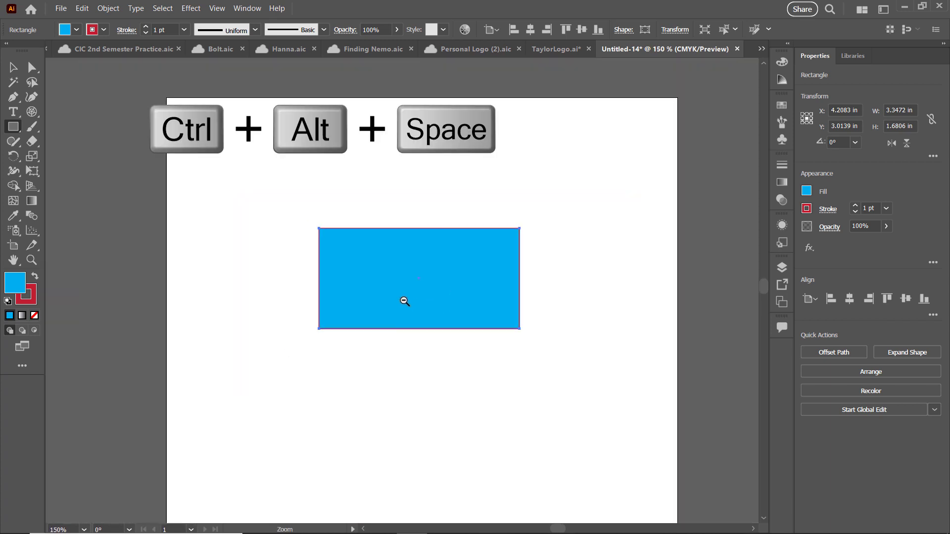
left_click(401, 299)
Pan and zoom around the rectangle, finishing at 150% with the shape centered in view
mouse_move(407, 278)
left_mouse_down()
mouse_move(390, 275)
mouse_move(419, 284)
left_mouse_up()
scroll(420, 283, "down", 1)
scroll(418, 283, "up", 4)
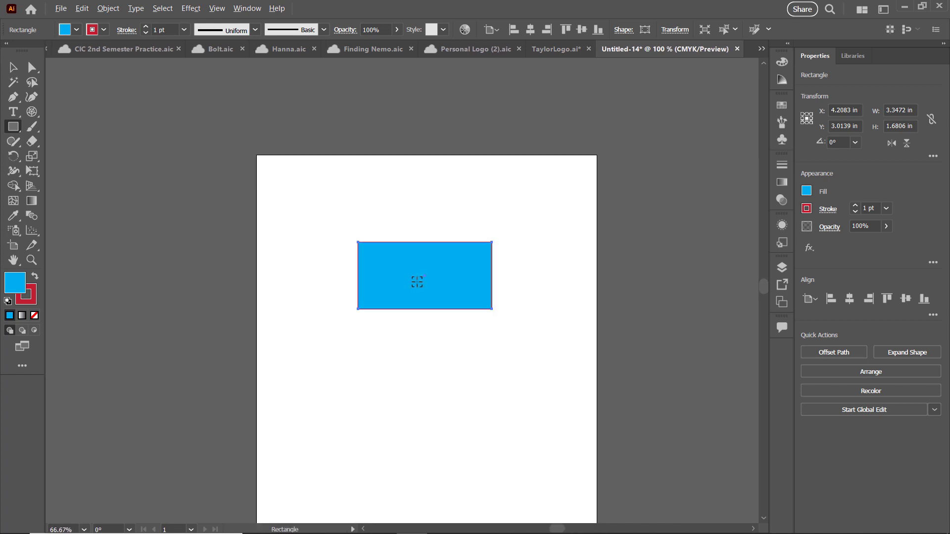
scroll(417, 282, "down", 3)
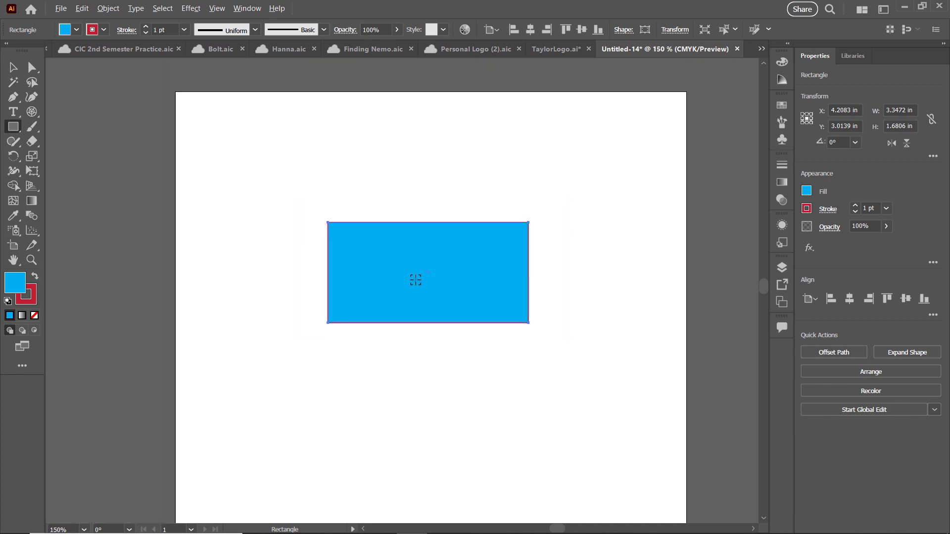
left_click_drag(418, 261, 381, 274)
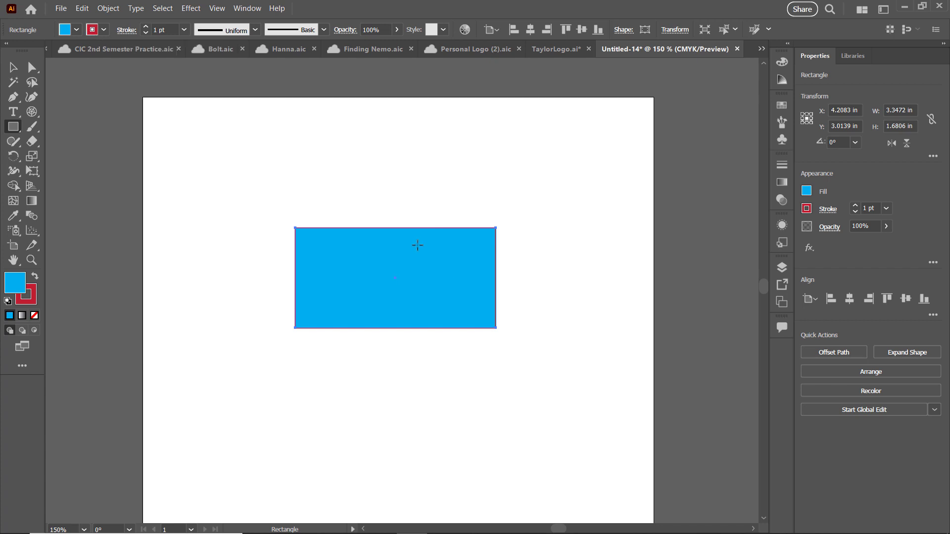
Increase the rectangle's stroke weight to 9 pt
left_click(147, 28)
left_click(148, 27)
left_click(147, 28)
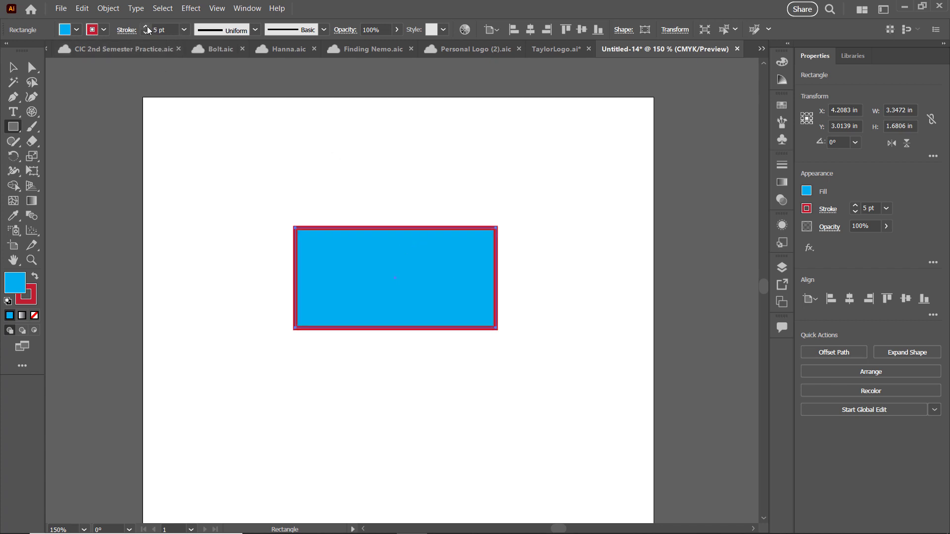
left_click(147, 27)
left_click(147, 28)
left_click(147, 27)
left_click(147, 27)
left_click(146, 27)
Try four variable width profiles on the rectangle's red stroke, ending with an asymmetrical tapered one
left_click(255, 30)
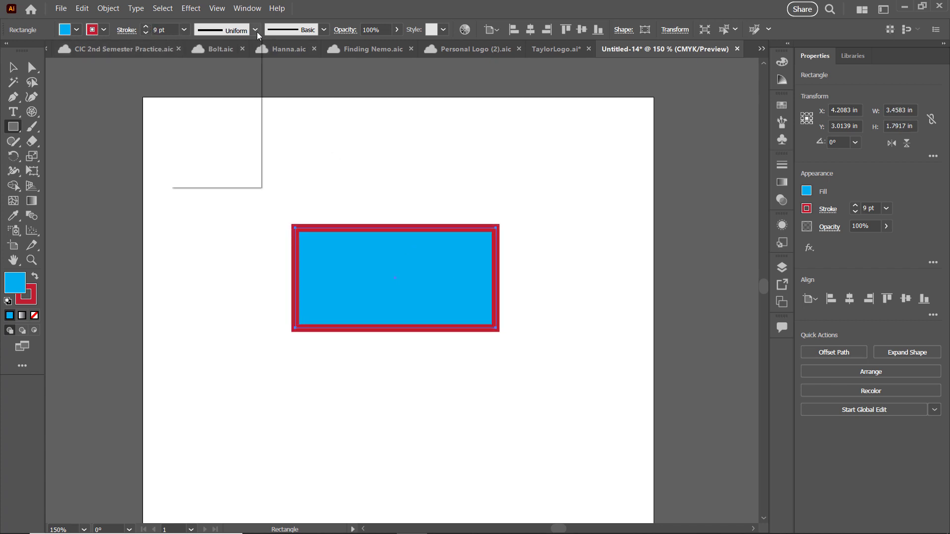
left_click(231, 70)
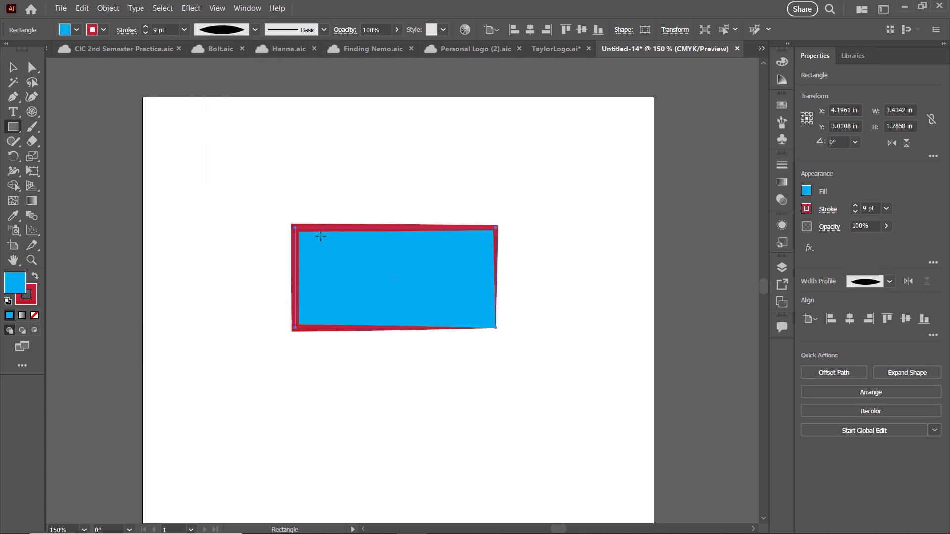
left_click(255, 29)
left_click(230, 109)
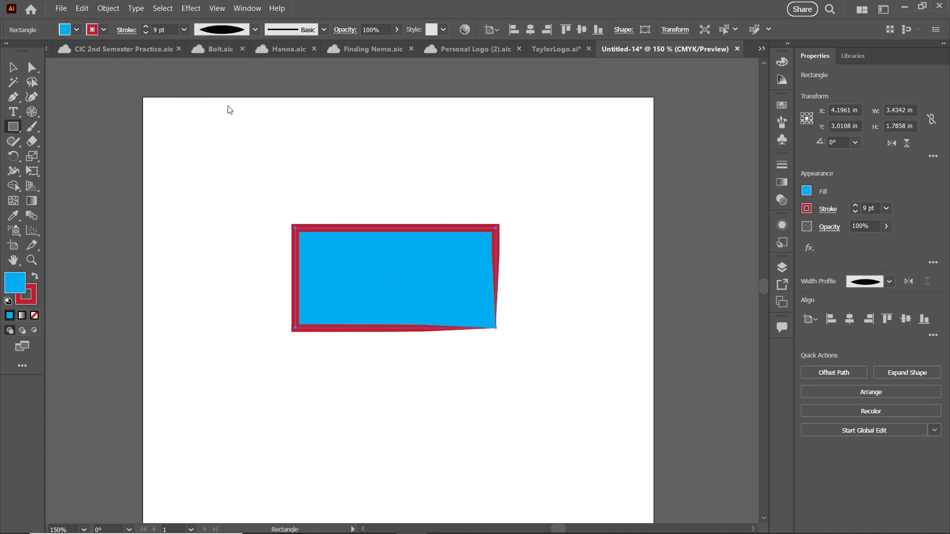
left_click(255, 30)
left_click(220, 132)
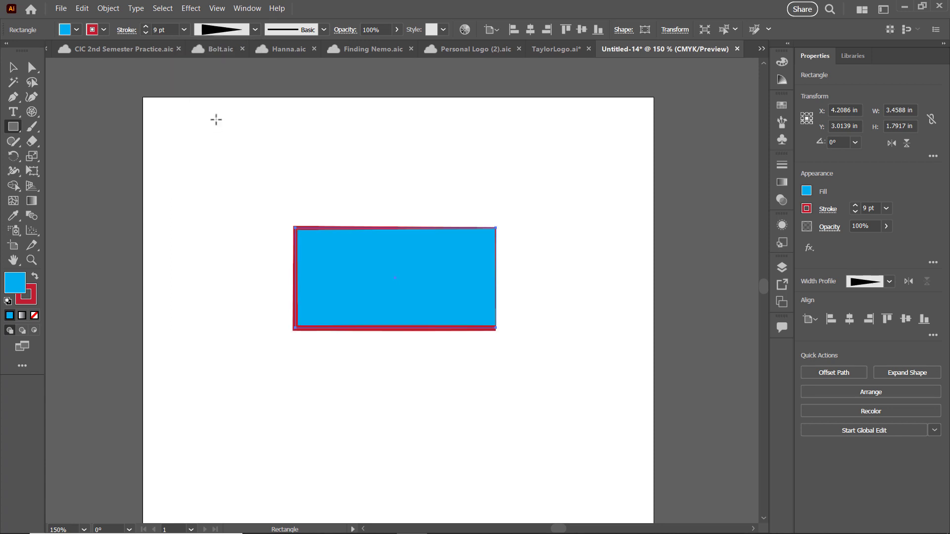
left_click(255, 30)
left_click(225, 149)
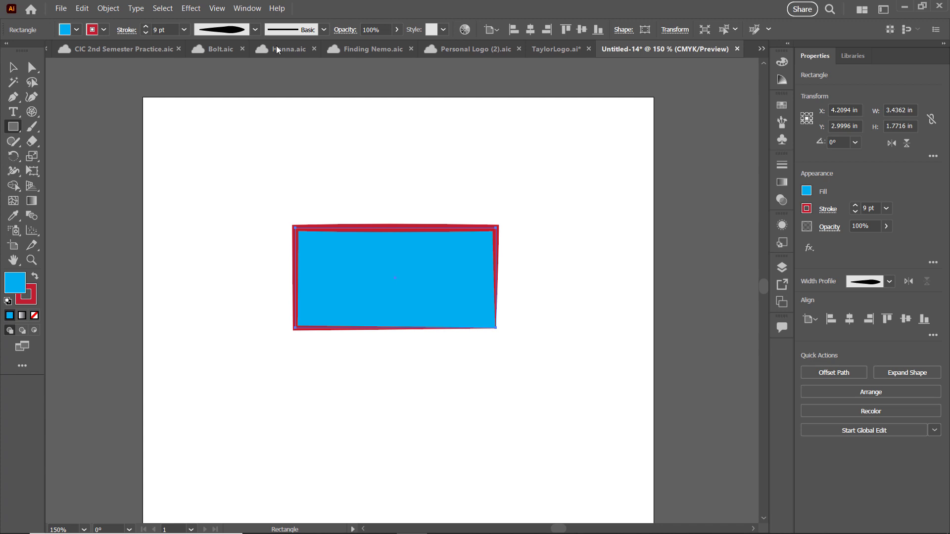
Apply the rough charcoal-style art brush to the rectangle's stroke
left_click(324, 30)
scroll(320, 80, "down", 2)
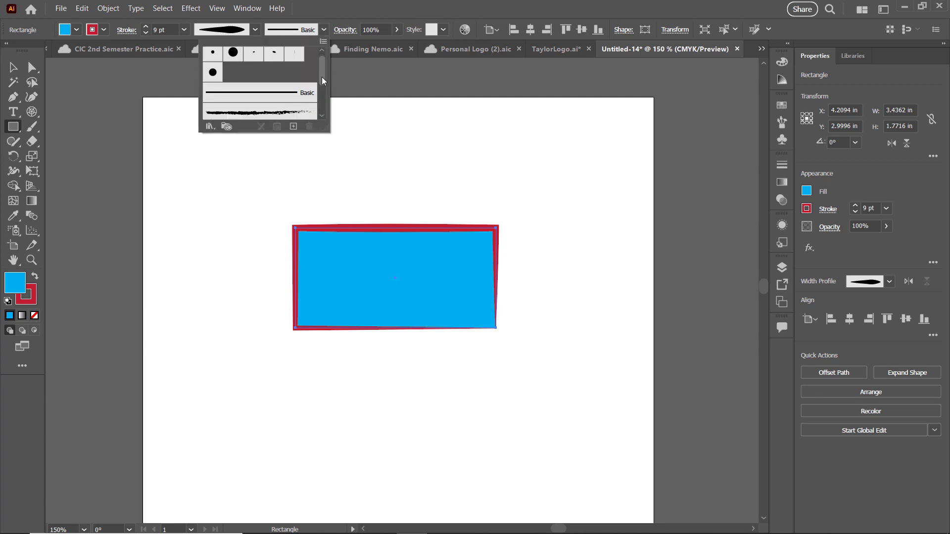
left_click(282, 102)
Browse the available brushes and open the Decorative_Scatter brush library
scroll(323, 74, "down", 2)
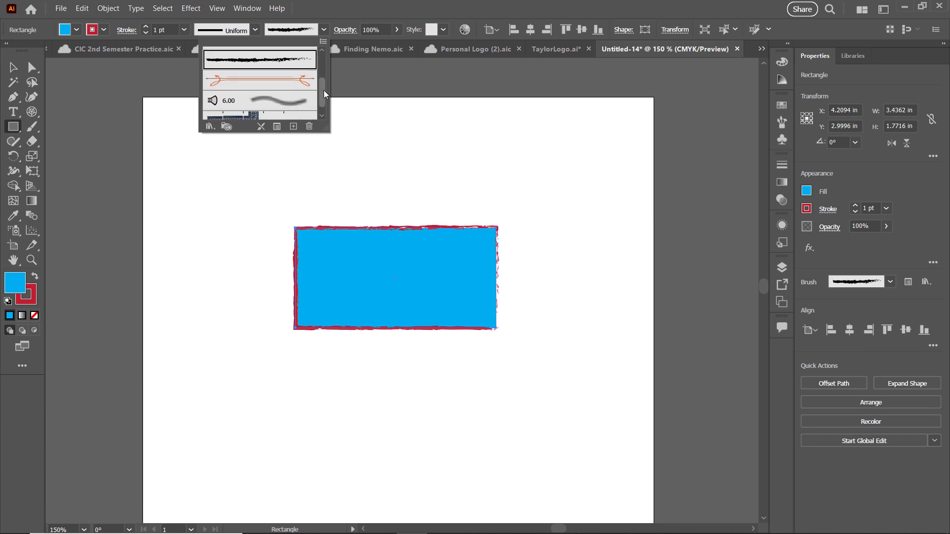
scroll(323, 84, "up", 1)
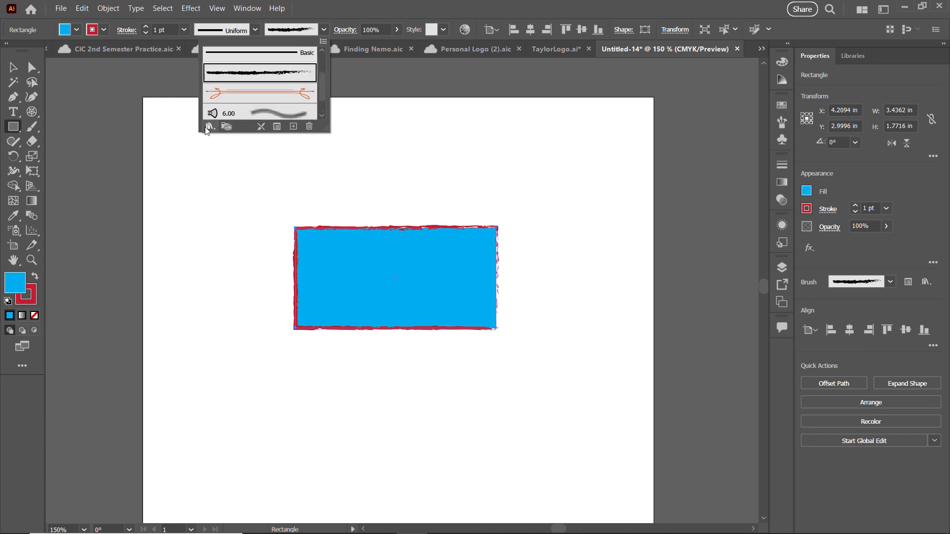
left_click(209, 127)
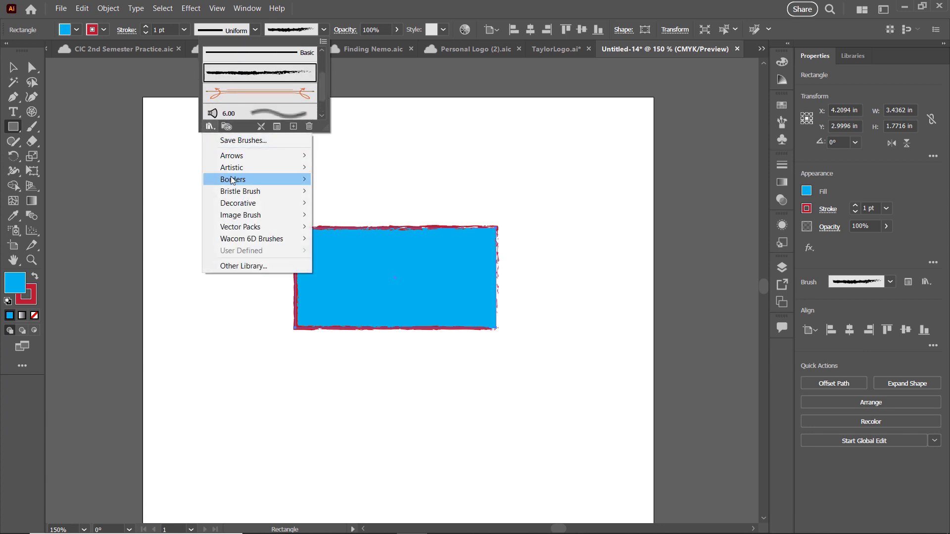
mouse_move(234, 179)
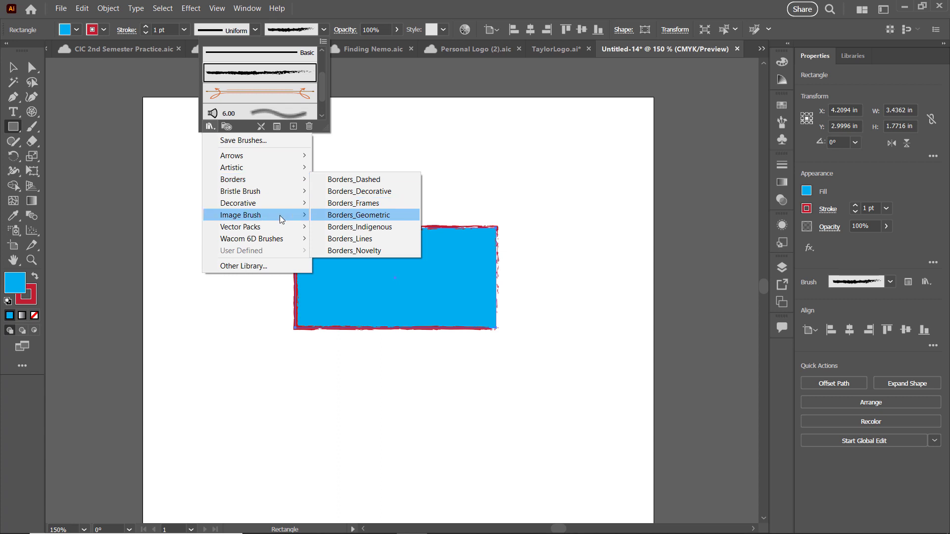
mouse_move(271, 206)
left_click(385, 216)
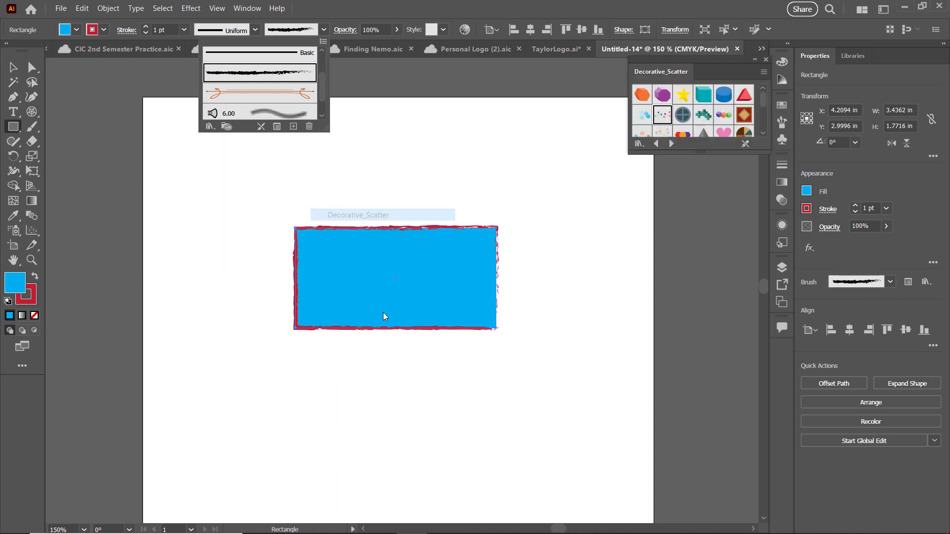
Try several Decorative_Scatter brushes on the rectangle's stroke, including the 3D cubes, Crosses and Confetti, ending with Dots
left_click(13, 67)
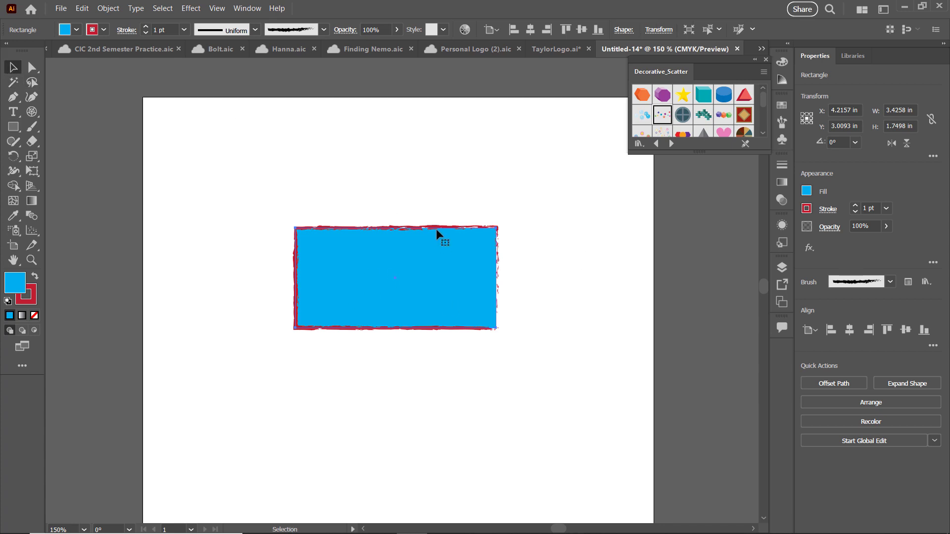
left_click(702, 94)
left_click(703, 115)
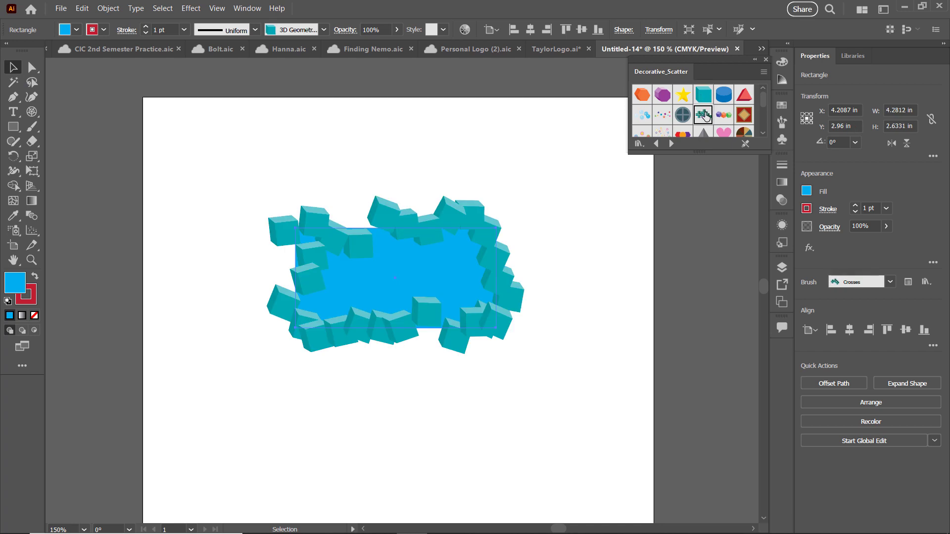
left_click(683, 118)
left_click(663, 115)
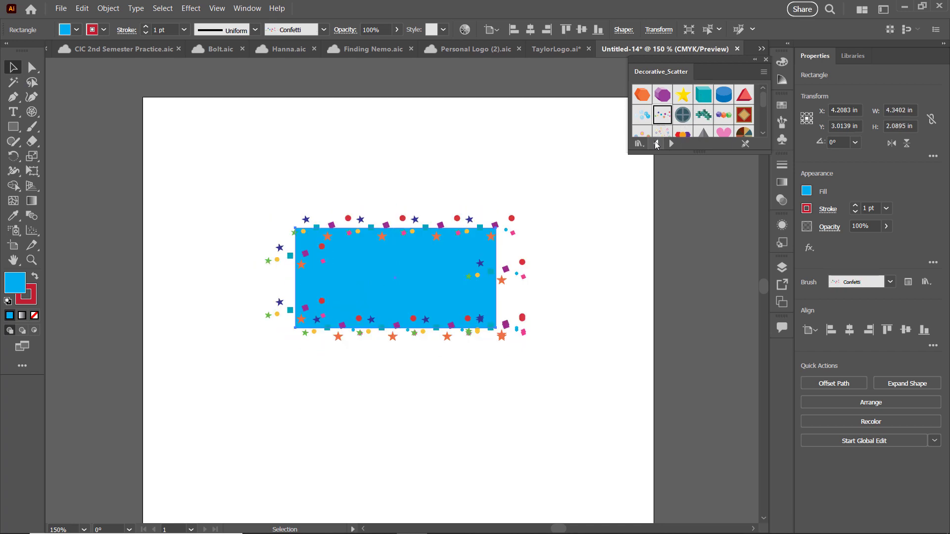
left_click(662, 131)
left_click(642, 133)
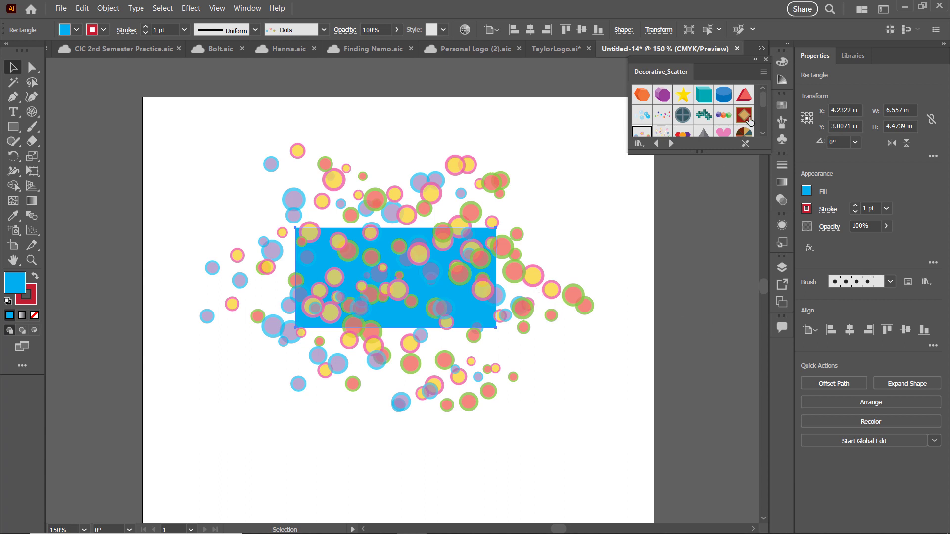
scroll(761, 102, "down", 2)
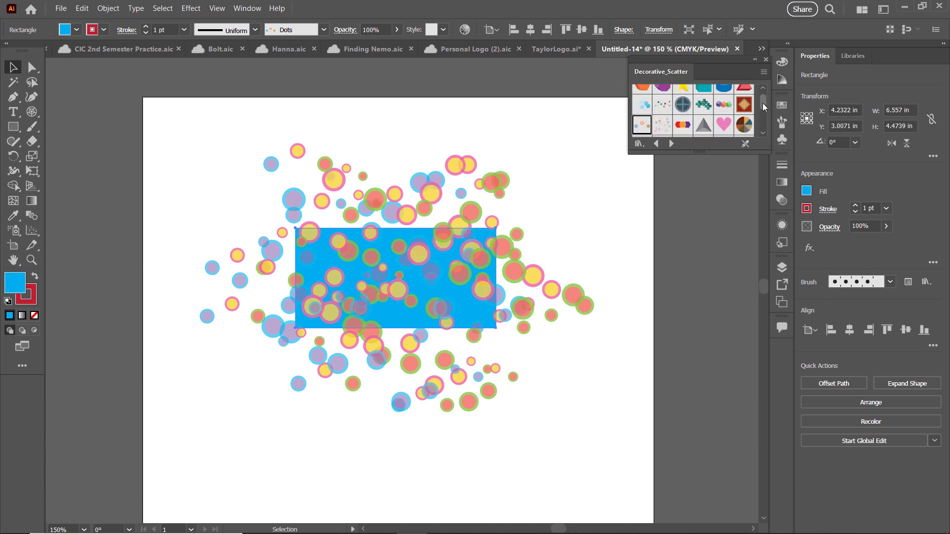
left_click(247, 8)
mouse_move(325, 56)
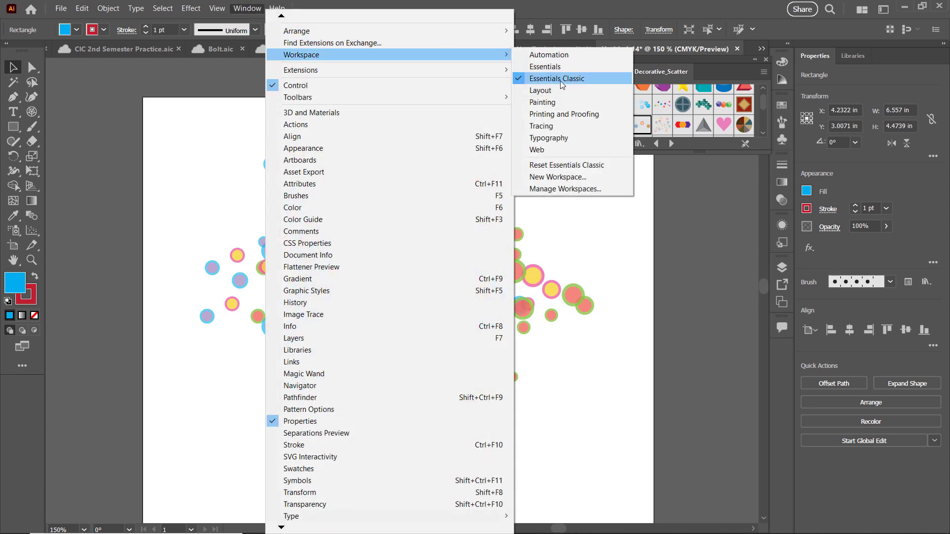
left_click(550, 5)
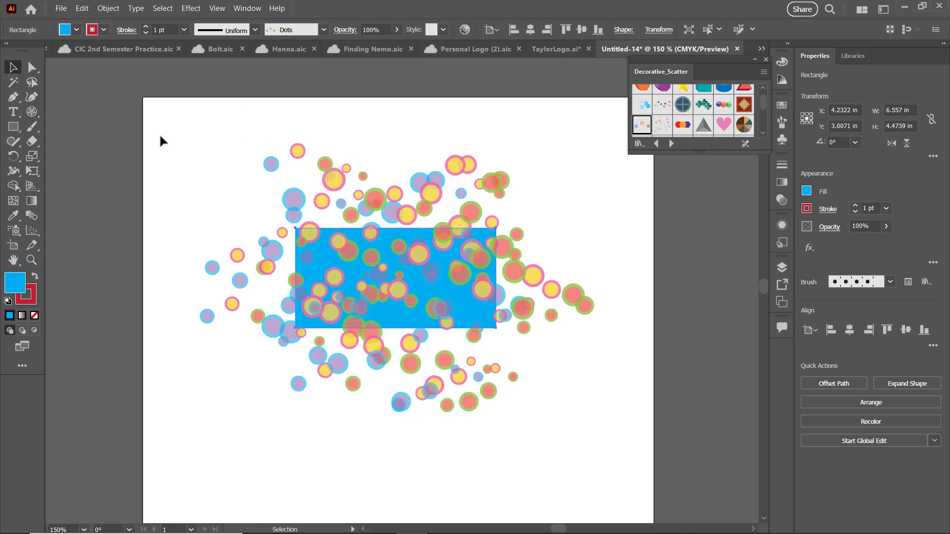
left_click(14, 129)
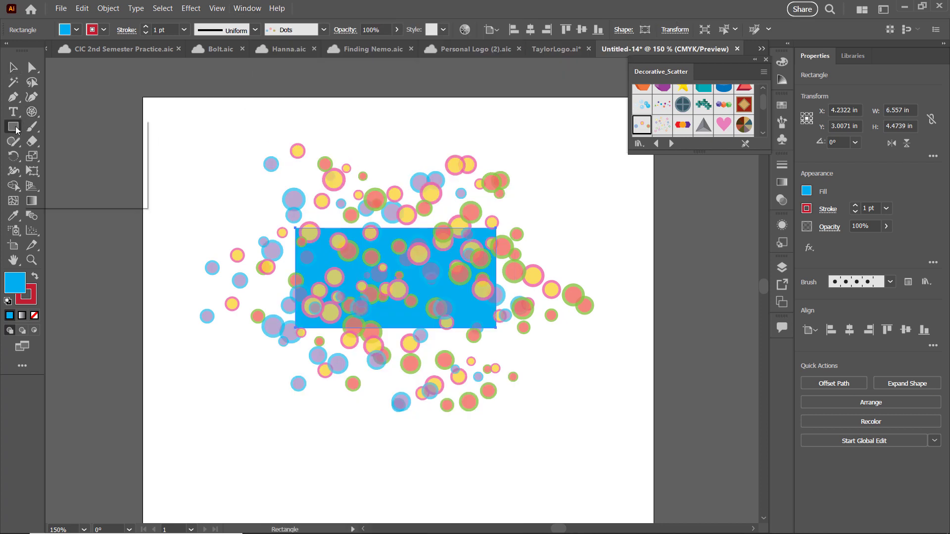
left_click(17, 130)
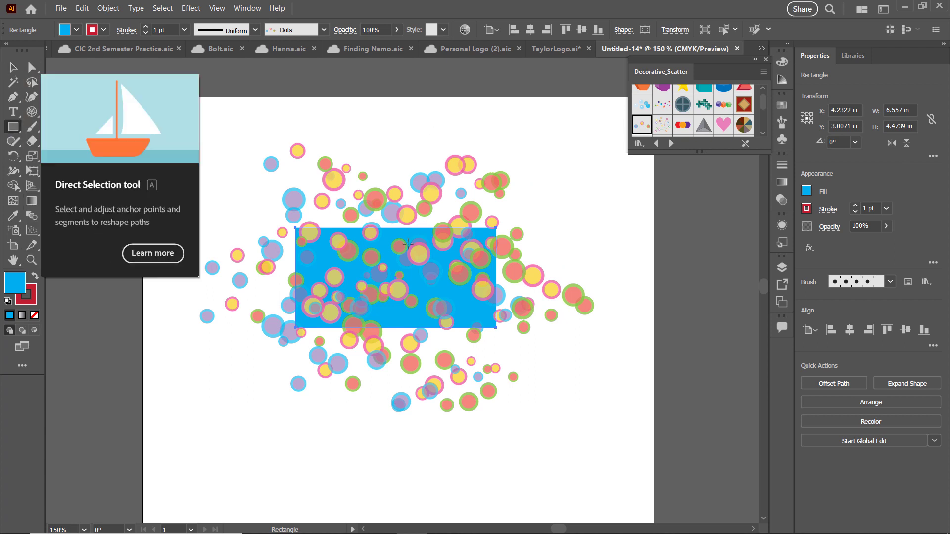
left_click(96, 111)
left_click(529, 296)
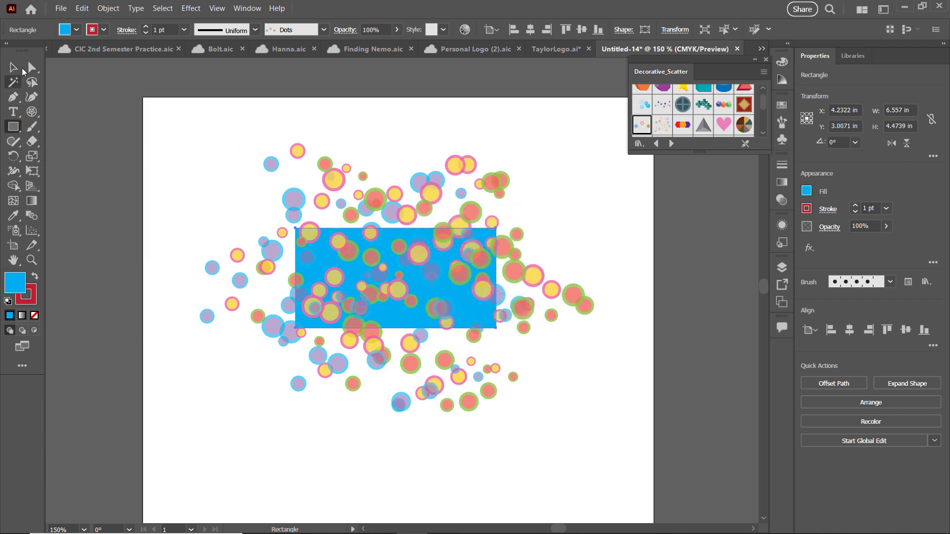
Move the dotted rectangle slightly down the artboard with the Selection tool
left_click(14, 68)
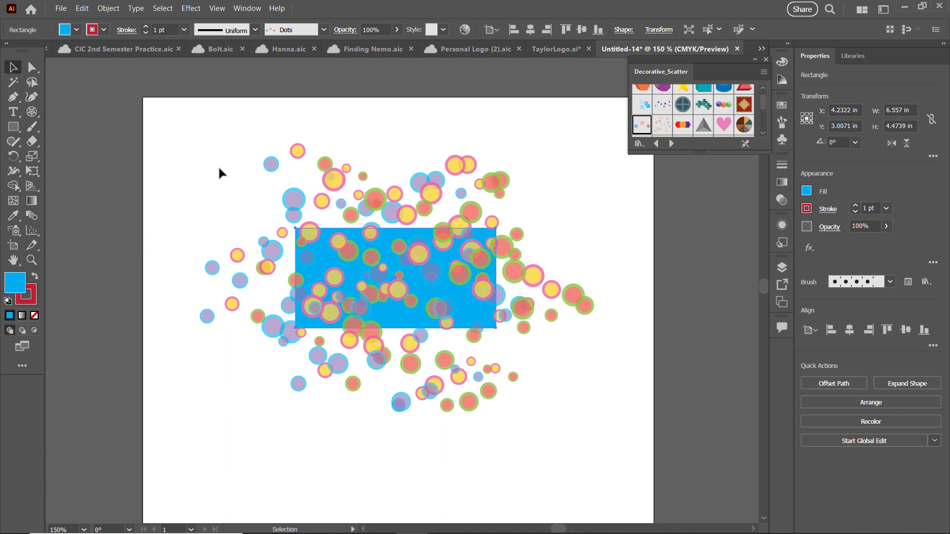
key("v")
left_click_drag(355, 235, 347, 250)
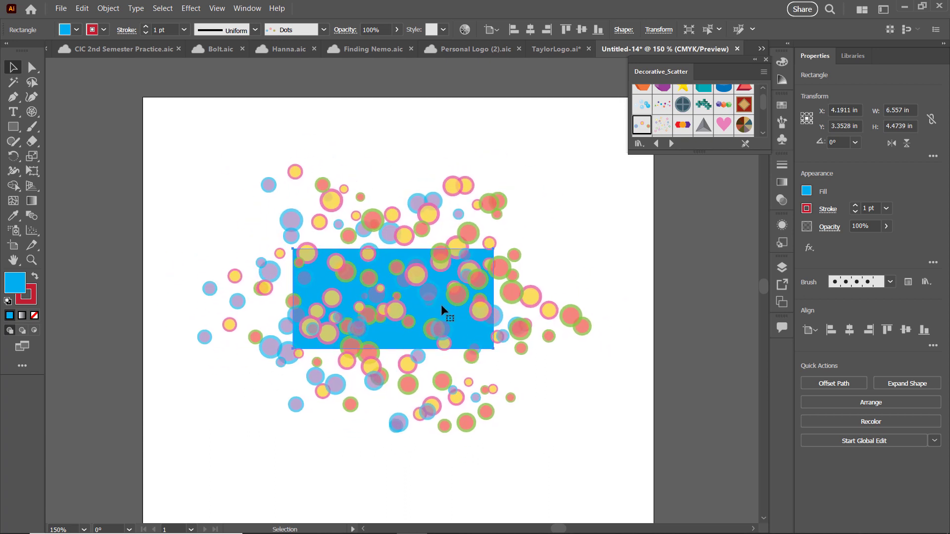
key("ctrl+t")
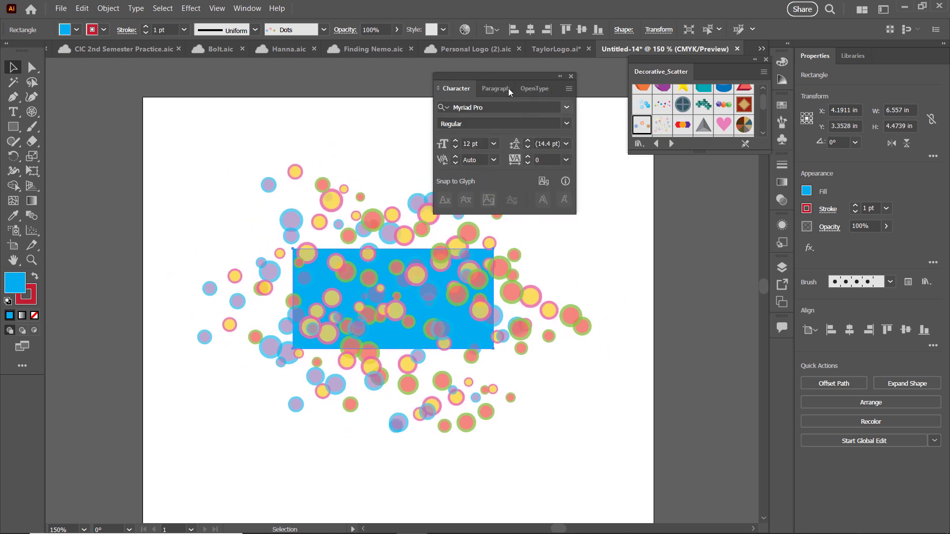
left_click_drag(510, 76, 651, 214)
left_click(713, 217)
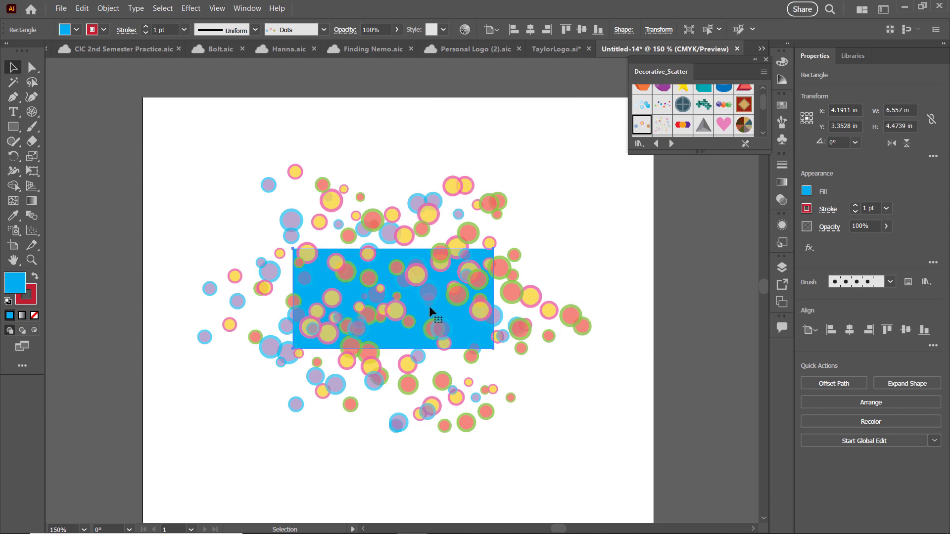
Shrink the dotted rectangle to about 6.40 × 4.40 in with Free Transform and move it up the artboard with the Selection tool
left_click_drag(395, 297, 396, 287)
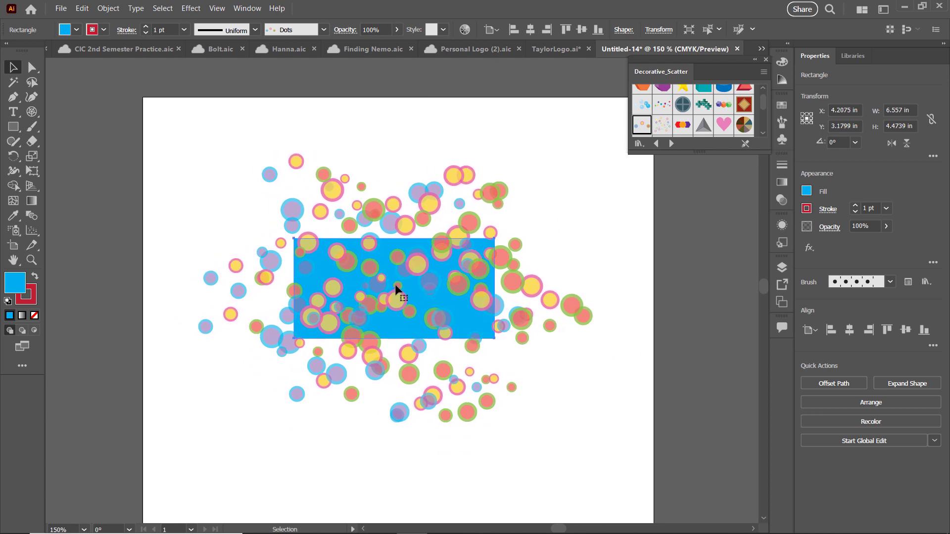
key("e")
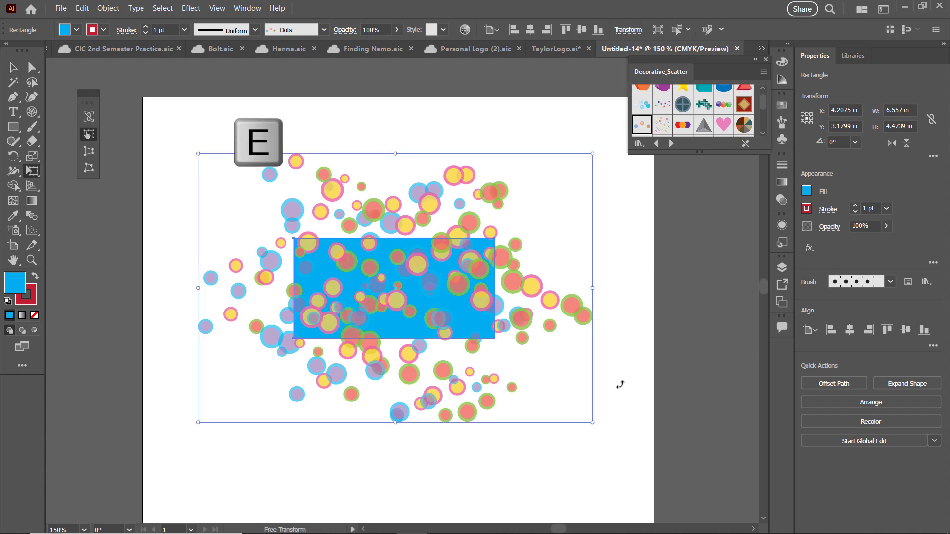
mouse_move(604, 149)
left_mouse_down()
mouse_move(557, 223)
mouse_move(615, 152)
mouse_move(599, 143)
mouse_move(605, 156)
left_mouse_up()
left_click_drag(608, 166, 593, 190)
mouse_move(592, 156)
left_mouse_down()
mouse_move(528, 210)
mouse_move(329, 325)
mouse_move(595, 188)
mouse_move(559, 203)
mouse_move(585, 187)
left_mouse_up()
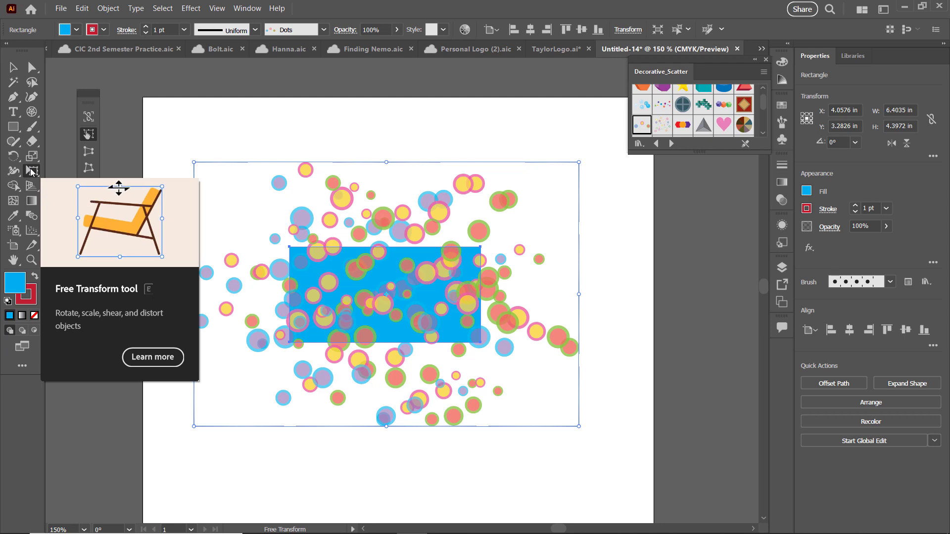
key("v")
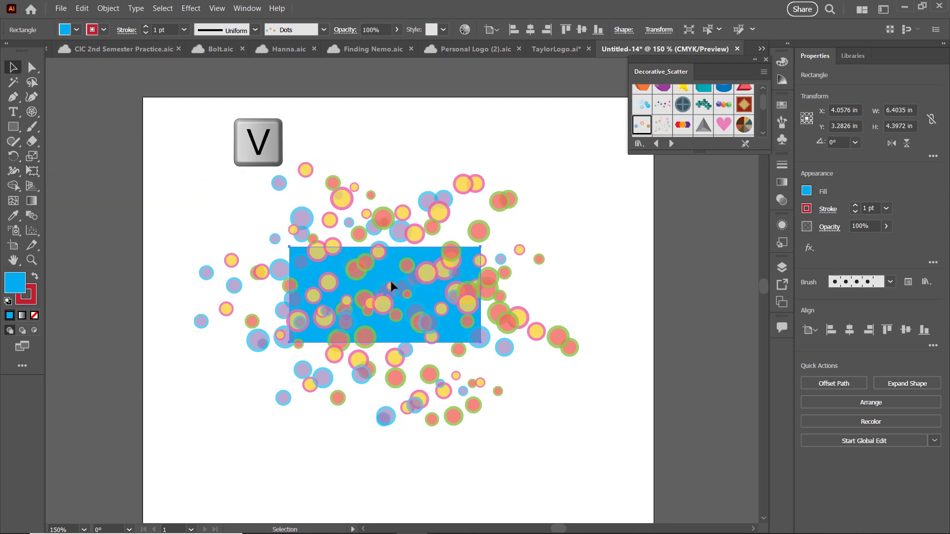
mouse_move(390, 286)
left_mouse_down()
mouse_move(420, 269)
mouse_move(379, 251)
mouse_move(359, 227)
mouse_move(397, 257)
mouse_move(394, 268)
mouse_move(401, 229)
left_mouse_up()
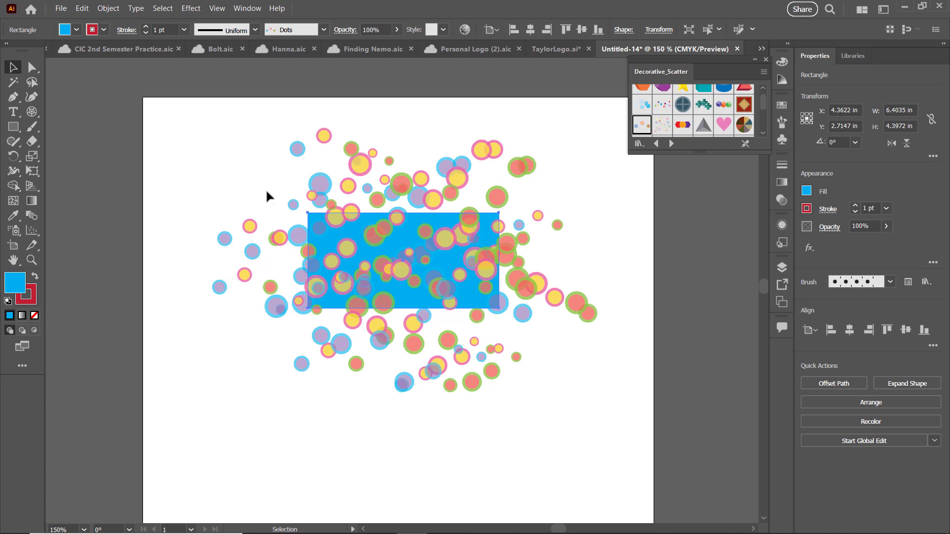
Reset the rectangle's stroke to the Basic brush and move the rectangle up to about X 4.15 in, Y 2.29 in
scroll(652, 121, "up", 2)
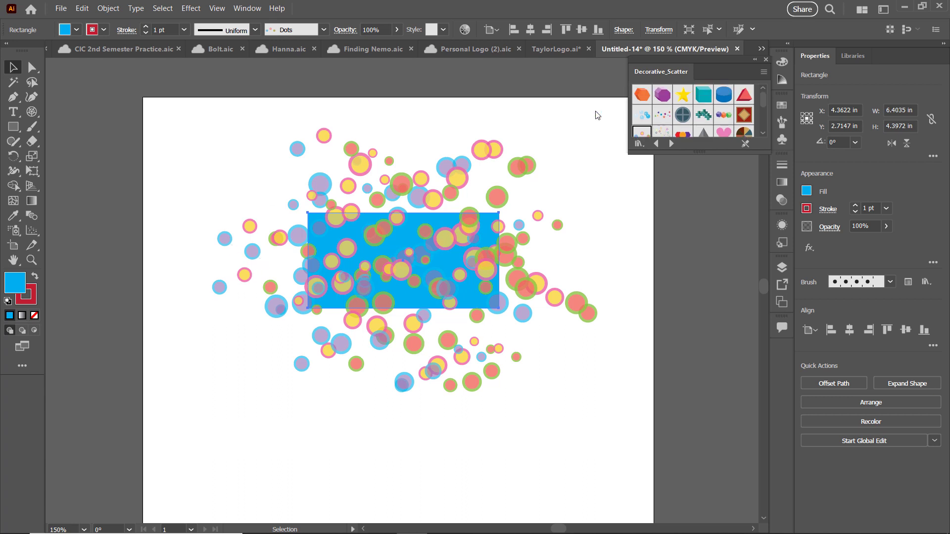
scroll(445, 74, "up", 1)
left_click(323, 29)
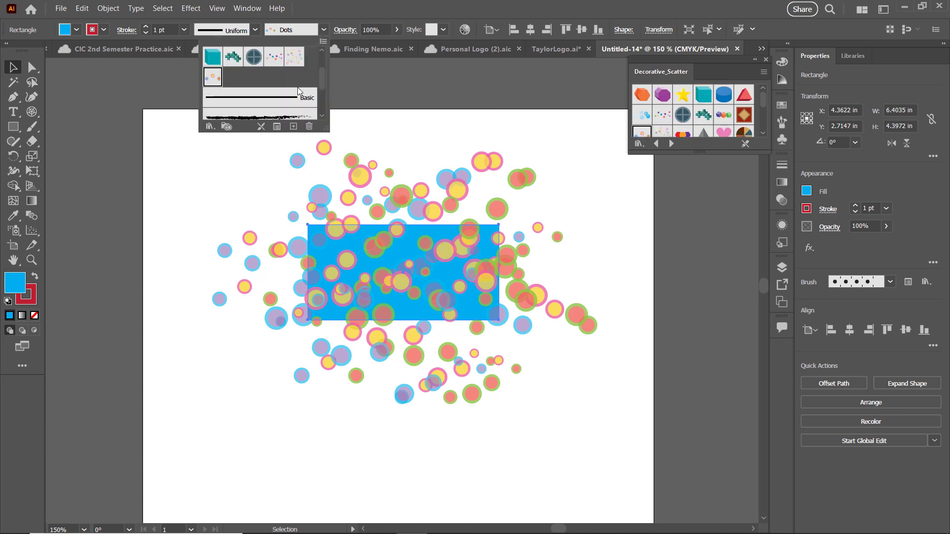
left_click(258, 97)
left_click(422, 260)
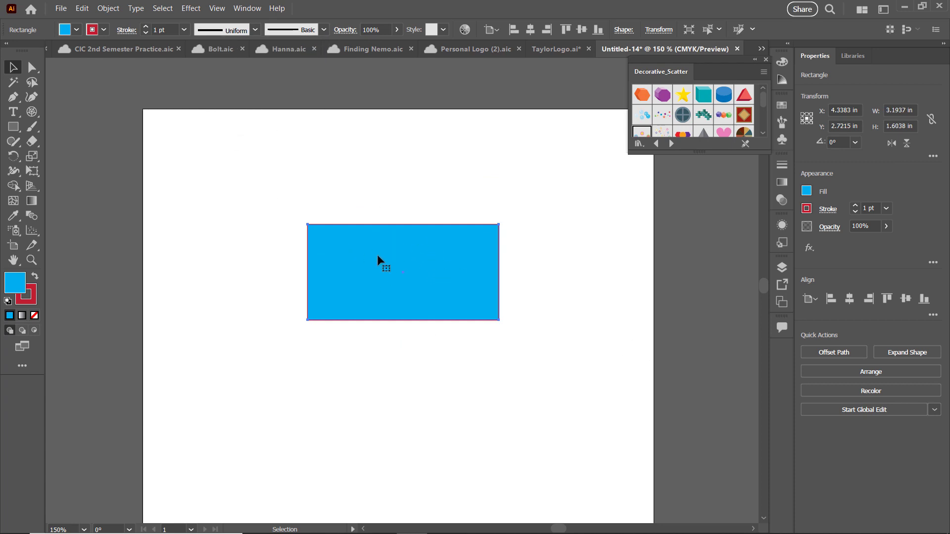
left_click_drag(381, 263, 385, 227)
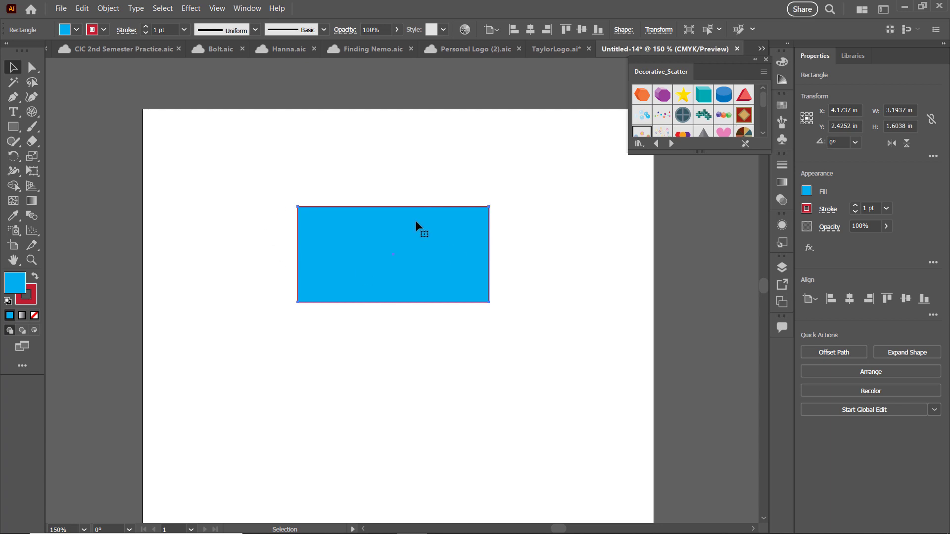
mouse_move(409, 241)
left_mouse_down()
mouse_move(421, 232)
mouse_move(407, 232)
left_mouse_up()
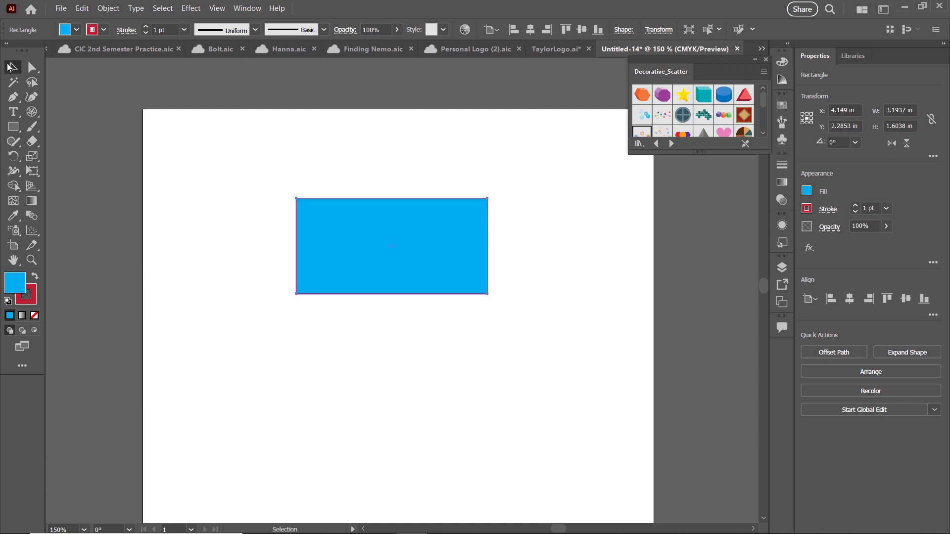
Pull the rectangle's upper-right anchor point to about X 2.93 in, Y 2.78 in with Direct Selection, and move the whole shape up and right
left_click(32, 67)
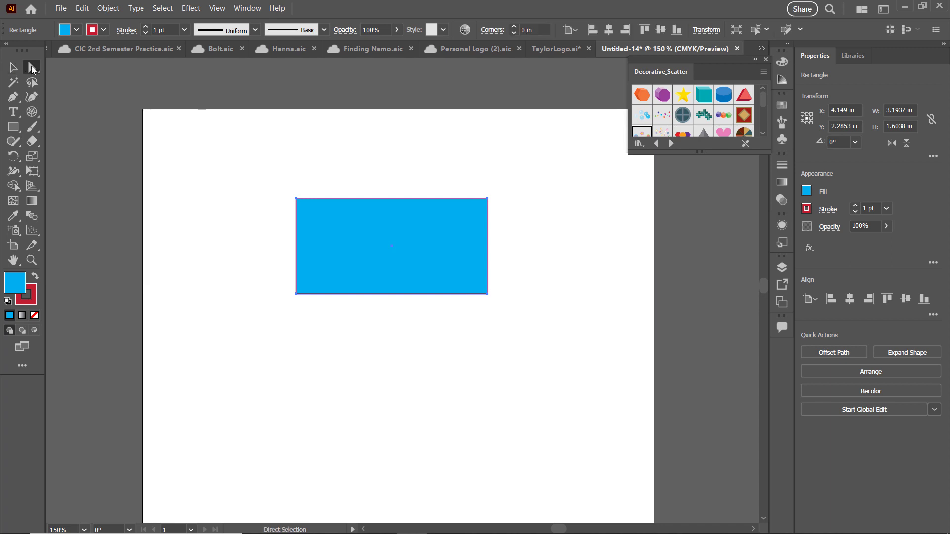
left_click(487, 199)
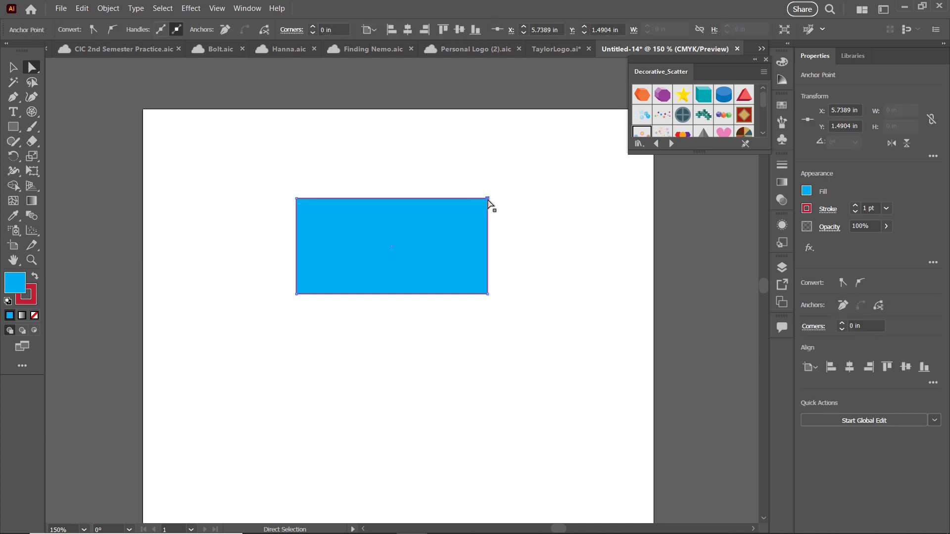
left_click_drag(489, 202, 318, 276)
left_click(316, 287)
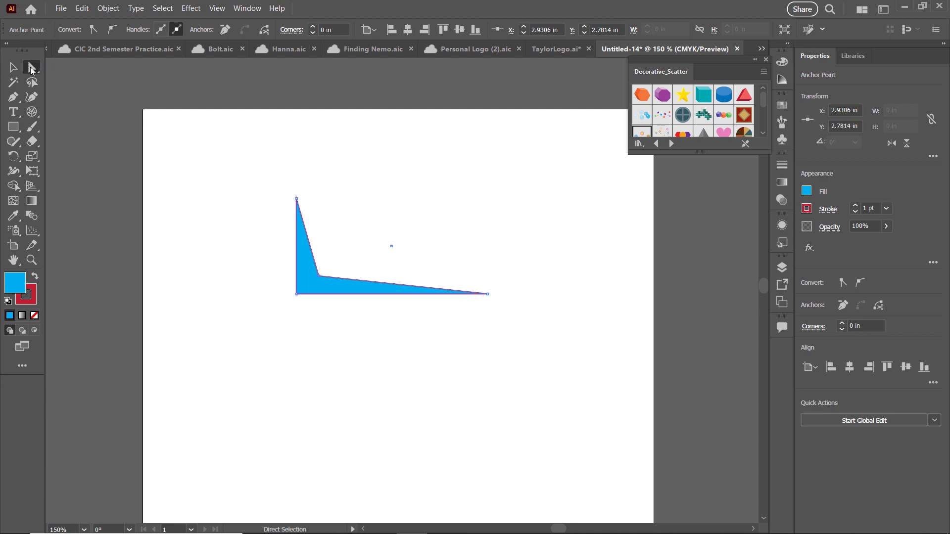
left_click(13, 67)
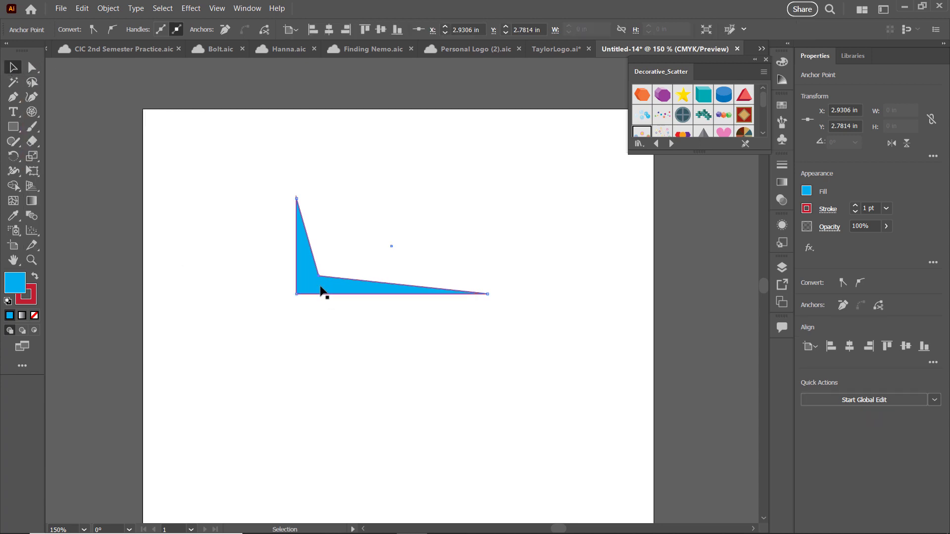
left_click_drag(306, 292, 332, 283)
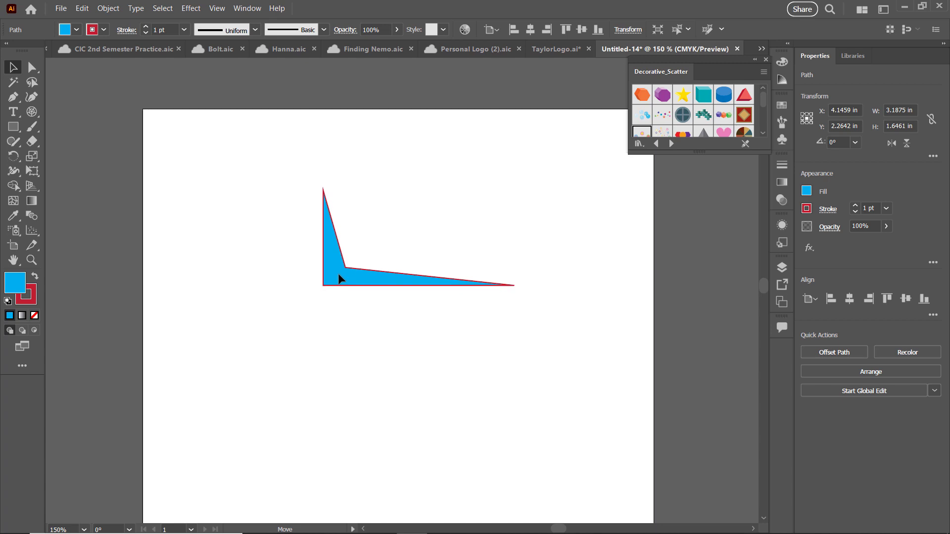
Move the shape's top anchor point to about X 3.18 in, Y 1.75 in with Direct Selection and deselect the shape
left_click(32, 67)
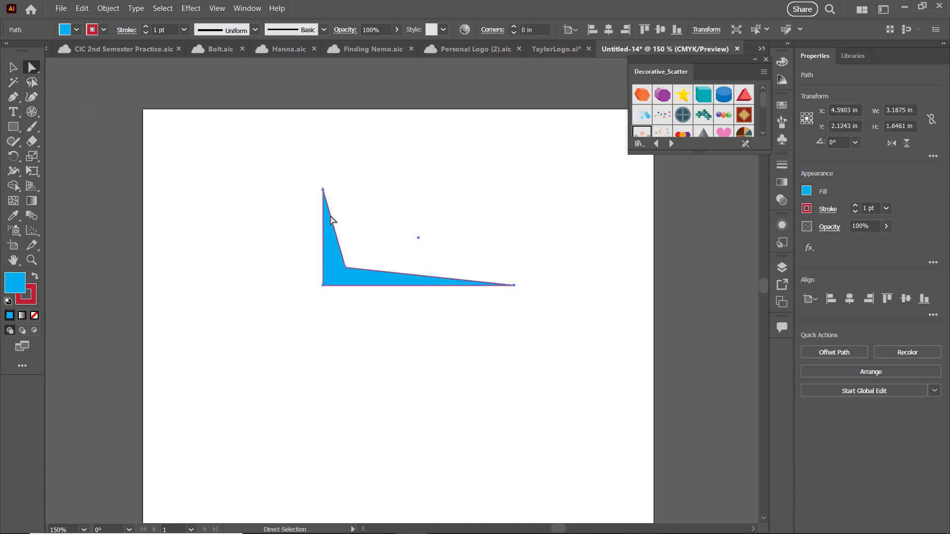
left_click(323, 190)
left_click_drag(323, 191, 334, 215)
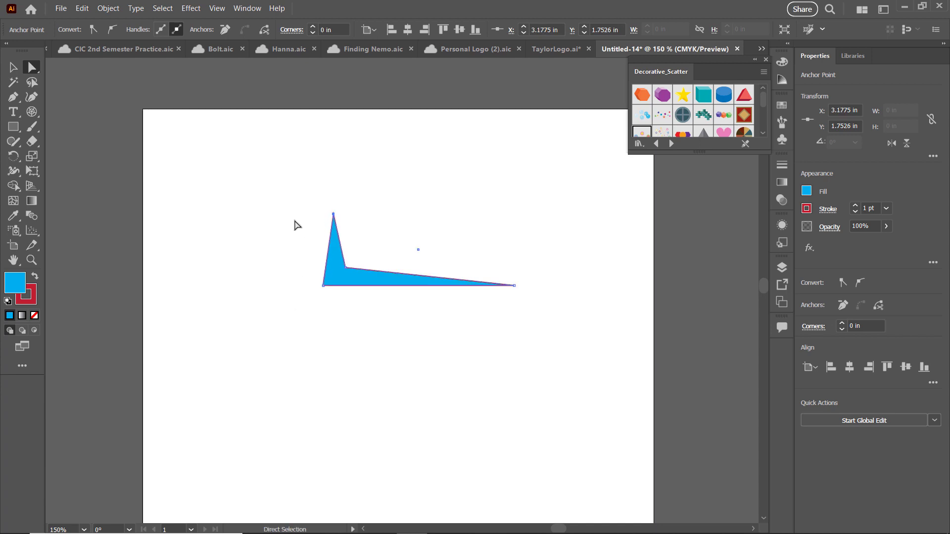
left_click(384, 329)
Move the whole shape down and left, and scale it with Free Transform to about 1.79 × 0.66 in
left_click(19, 68)
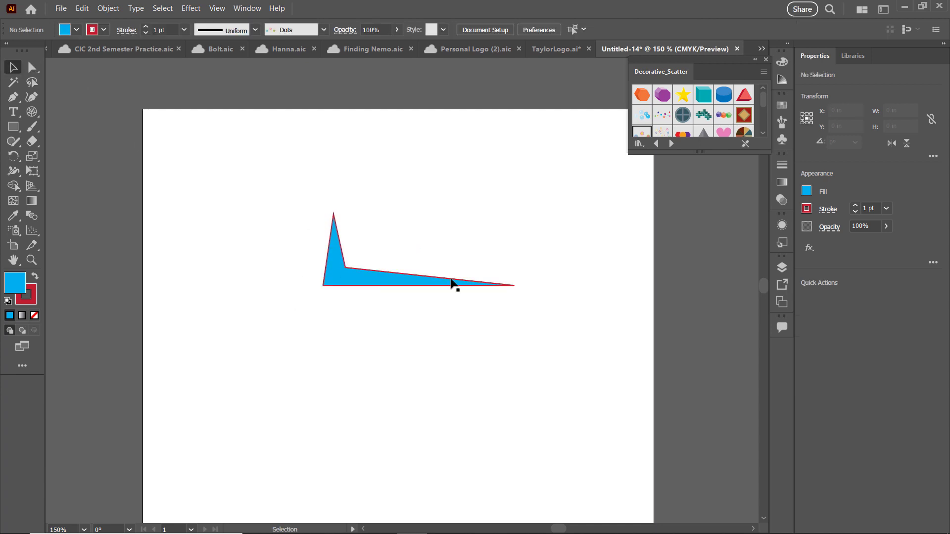
left_click_drag(405, 288, 379, 340)
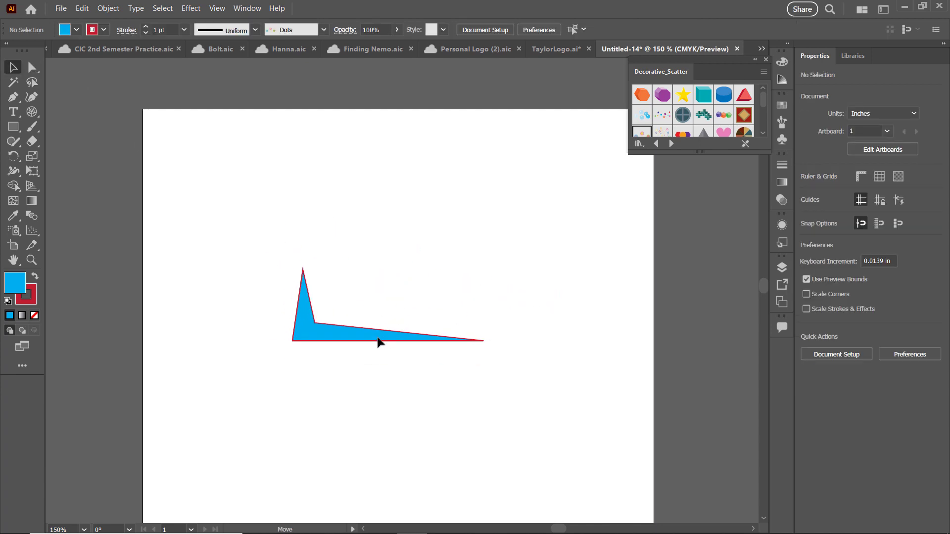
key("e")
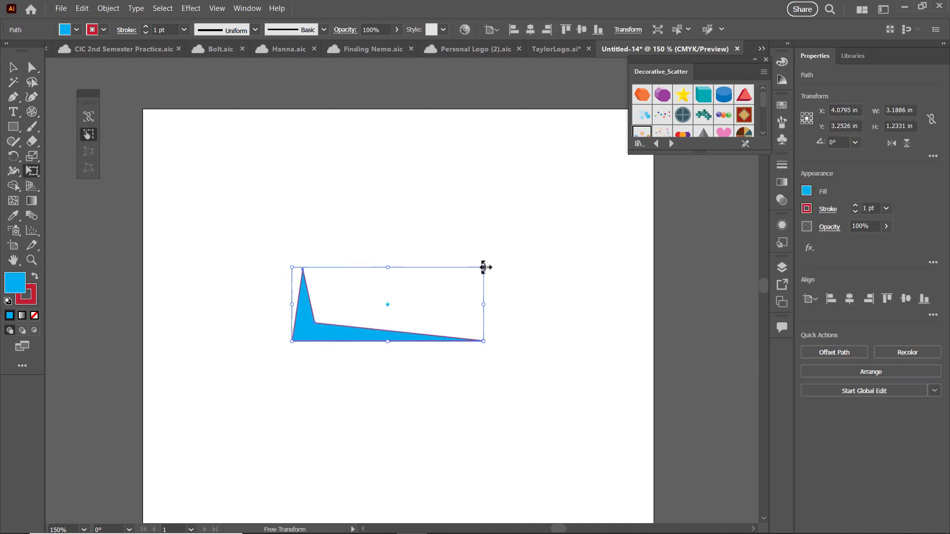
left_click_drag(483, 267, 399, 302)
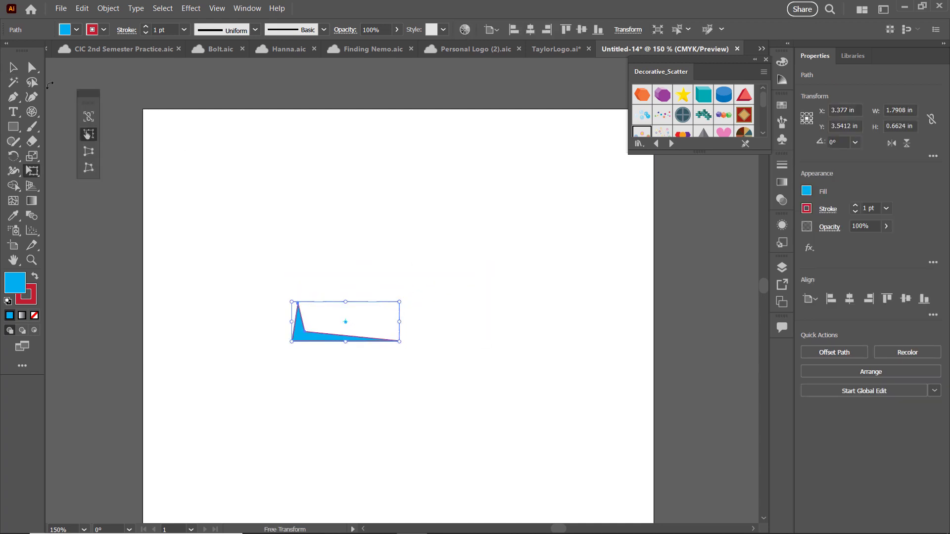
Turn the blue shape into a radial repeat and move it to about X 4.17 in, Y 3.39 in
key("v")
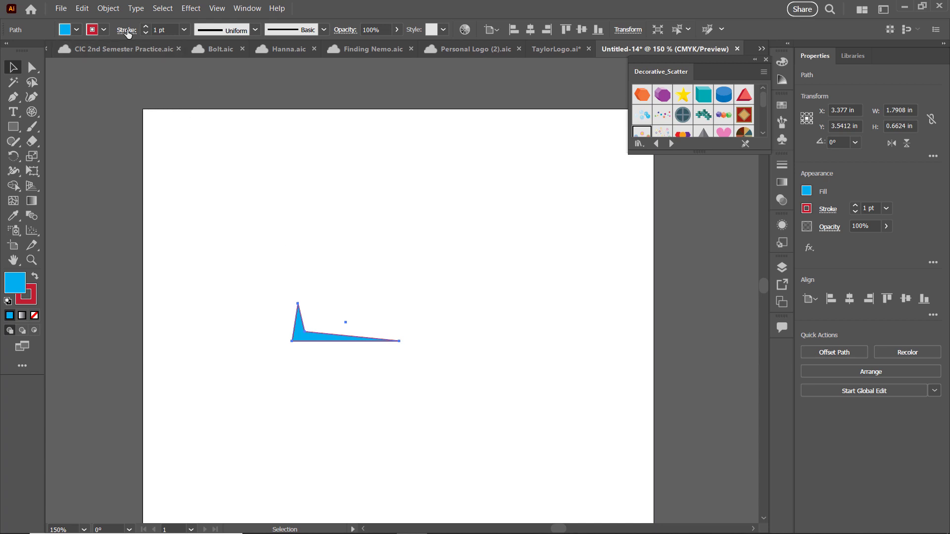
left_click(108, 8)
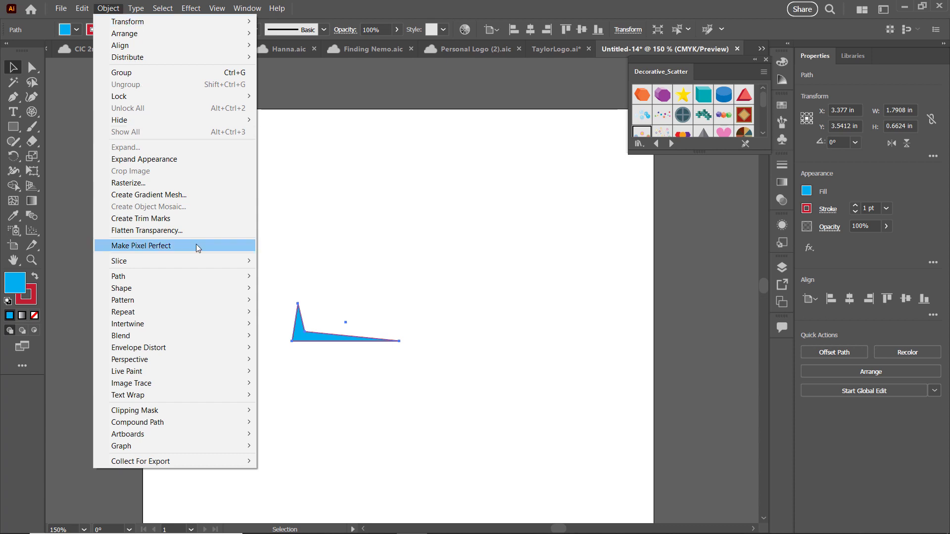
mouse_move(193, 316)
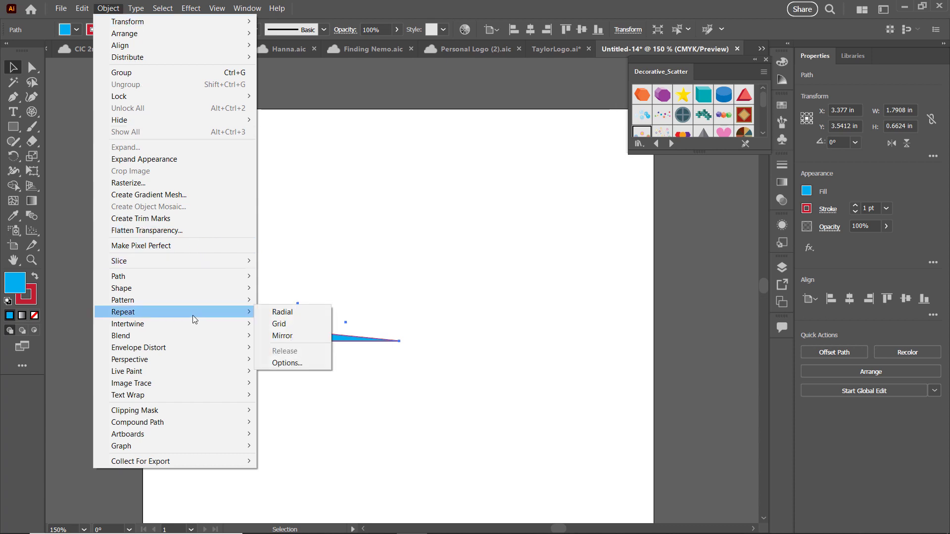
left_click(283, 313)
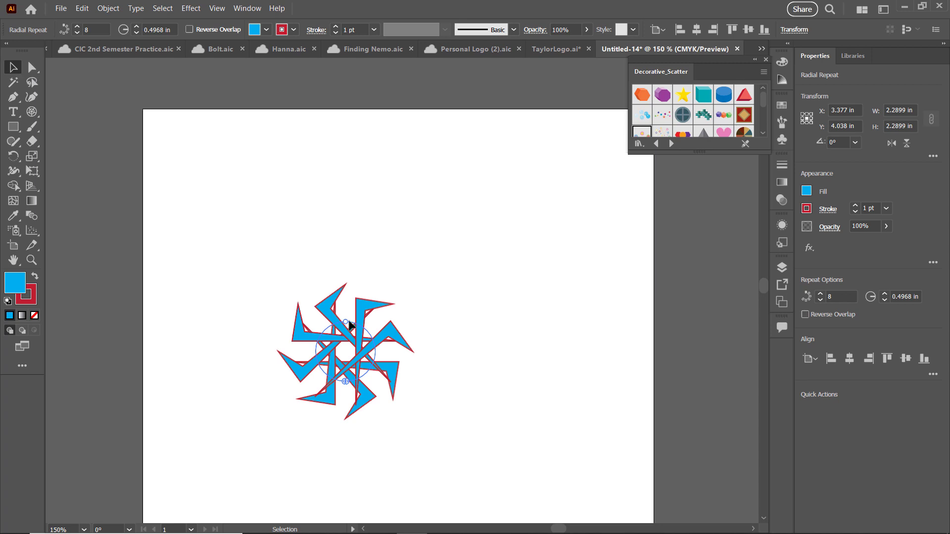
left_click_drag(338, 324, 390, 287)
scroll(420, 317, "up", 2)
left_click_drag(315, 295, 338, 307)
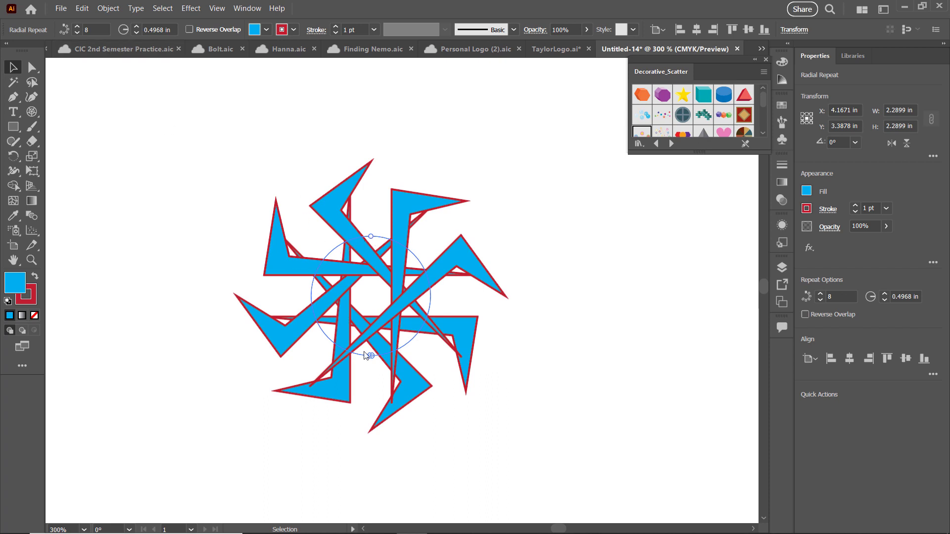
Set the number of instances in the radial repeat to 2
left_click(78, 32)
left_click(78, 32)
left_click(77, 32)
left_click(78, 33)
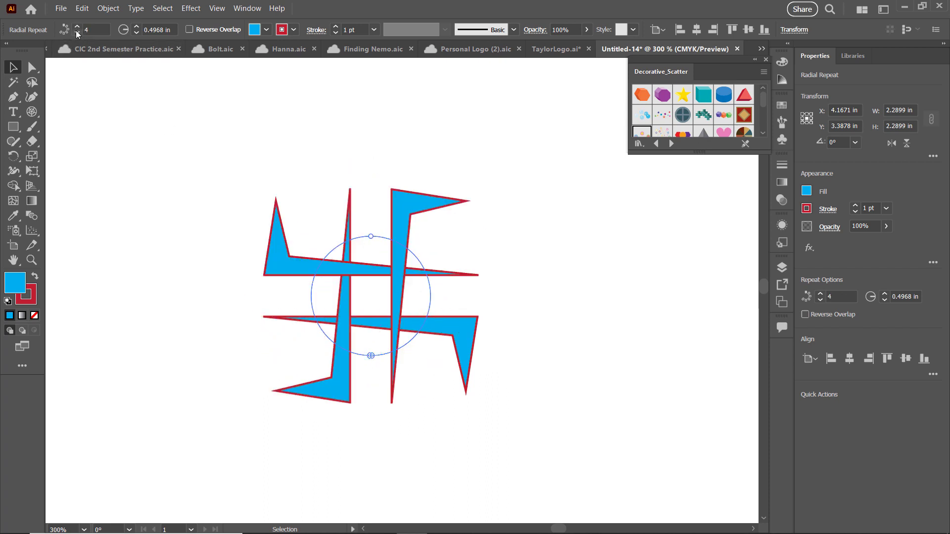
left_click(78, 32)
left_click(78, 34)
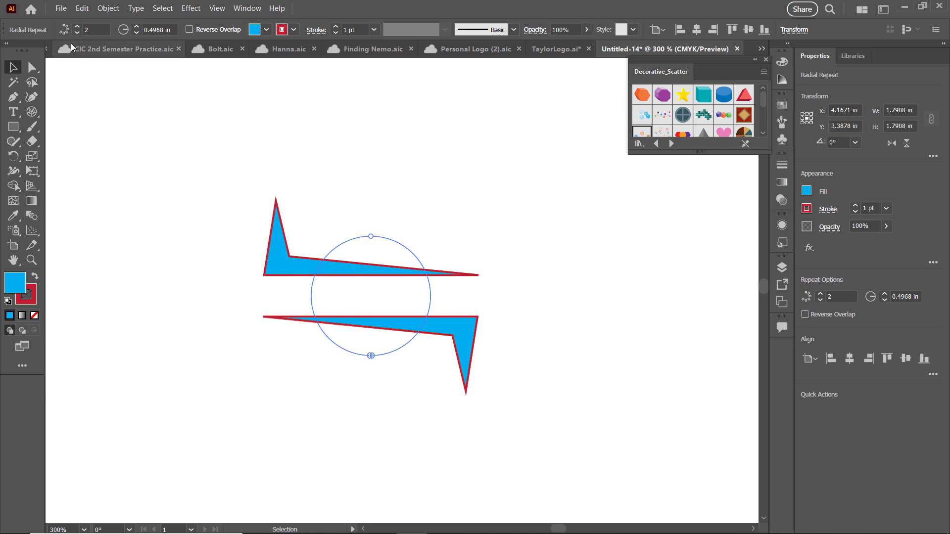
Move the radial repeat slightly right to about X 4.32 in, Y 3.38 in
mouse_move(305, 259)
left_mouse_down()
mouse_move(228, 278)
mouse_move(323, 259)
left_mouse_up()
key("ctrl+minus")
left_click(491, 305, "ctrl")
left_click(492, 305, "ctrl")
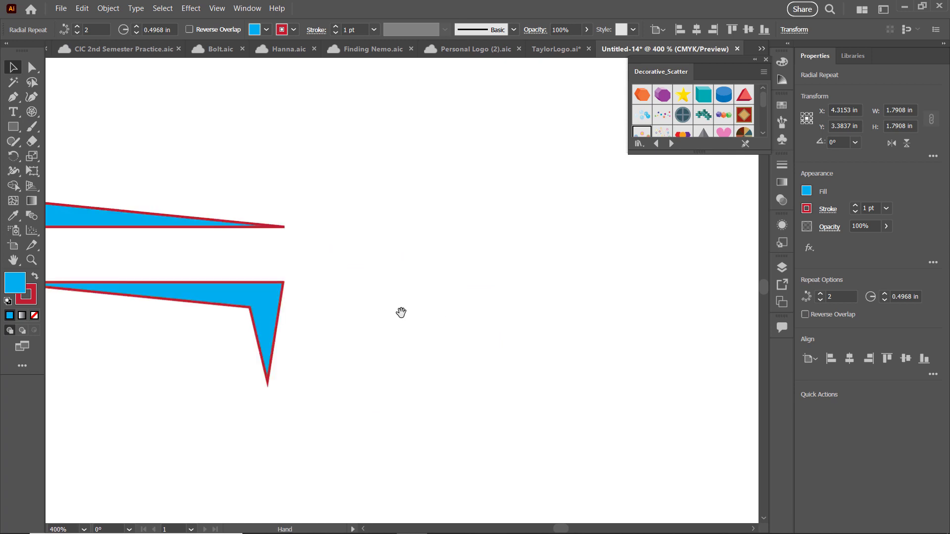
left_click_drag(208, 267, 447, 284)
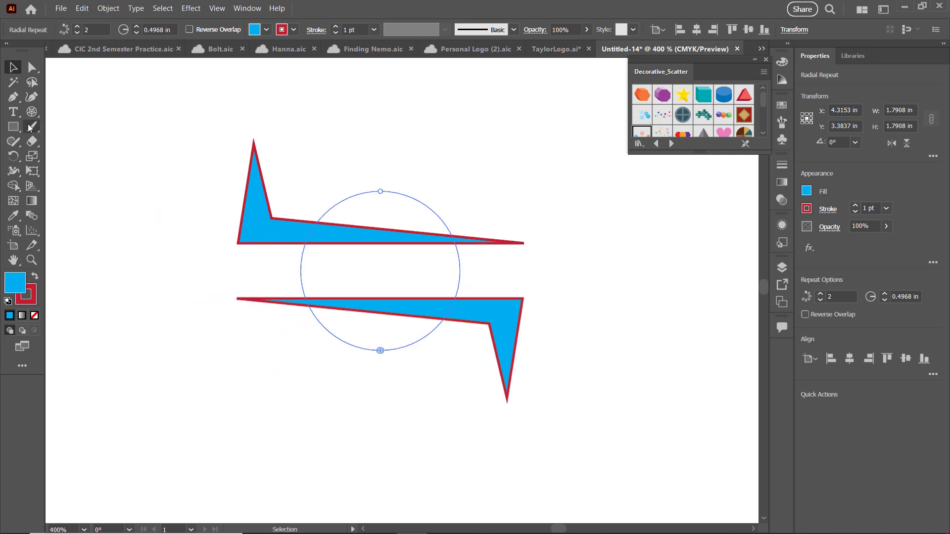
Add point text with the person's first name in the gap between the two blue shapes and show the character settings
left_click(13, 112)
left_click(267, 270)
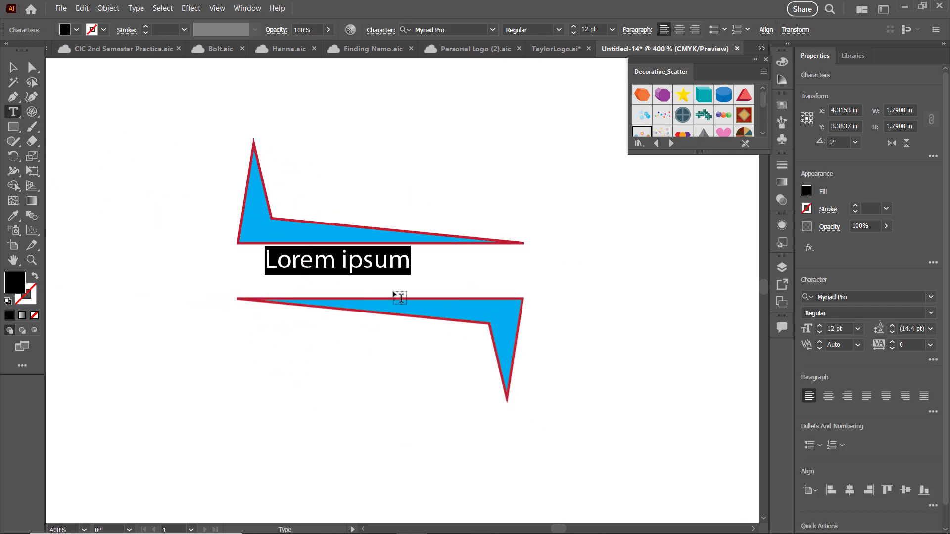
type("Neekae")
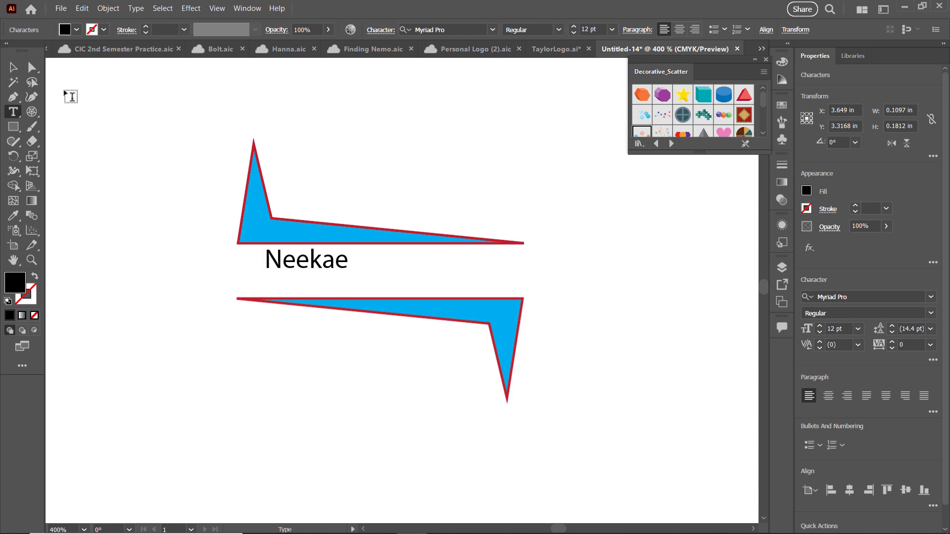
left_click(13, 68)
key("ctrl+t")
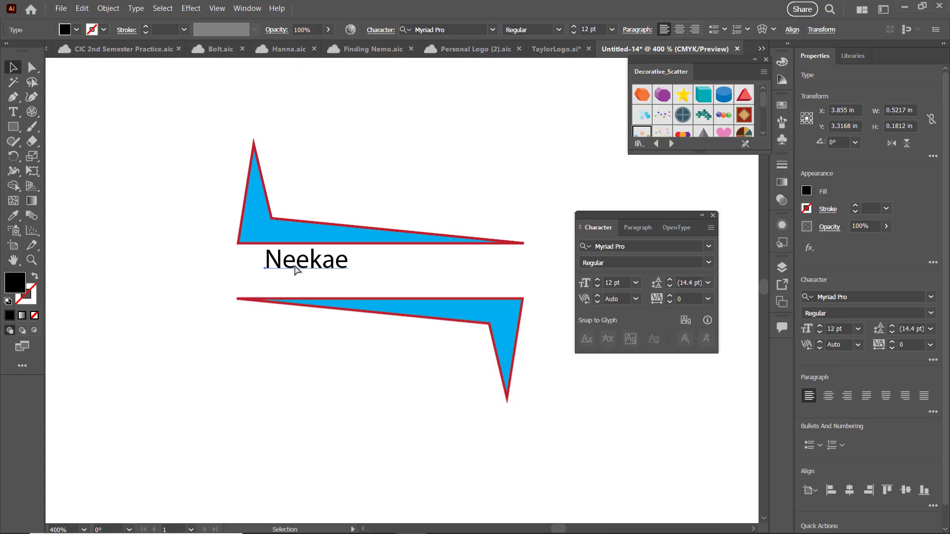
Reposition the name text and enlarge it with Free Transform to about 1.51 × 0.52 in between the two blue shapes
left_click_drag(293, 264, 264, 288)
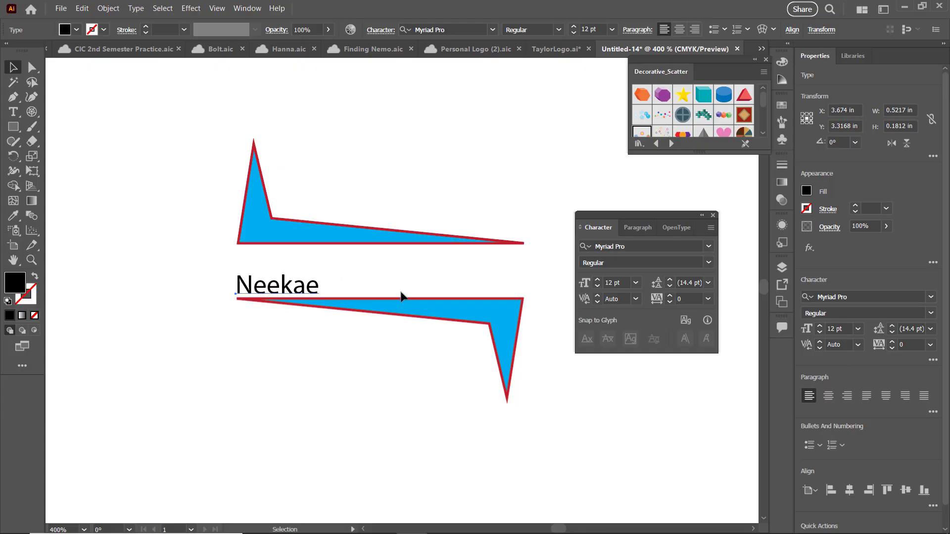
key("e")
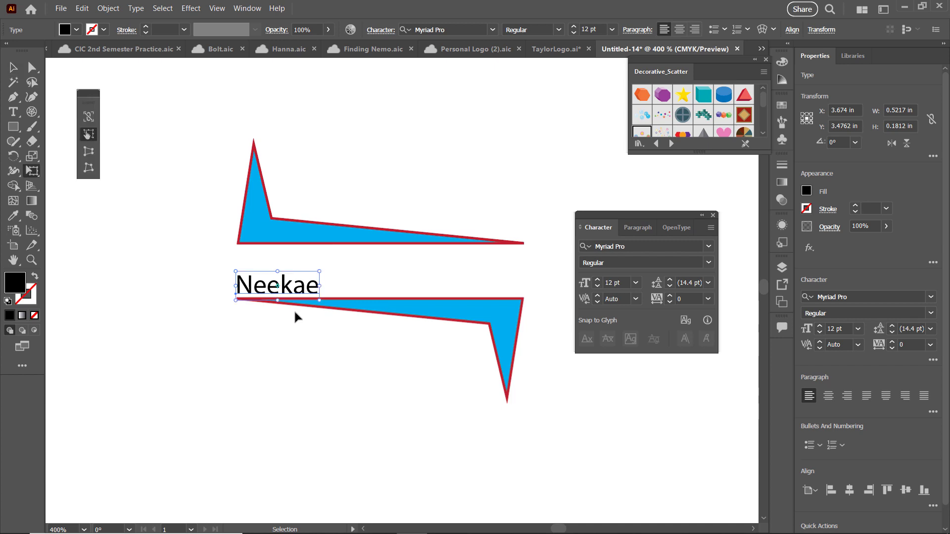
left_click_drag(317, 271, 493, 260)
mouse_move(435, 276)
left_mouse_down()
mouse_move(443, 296)
mouse_move(433, 292)
left_mouse_up()
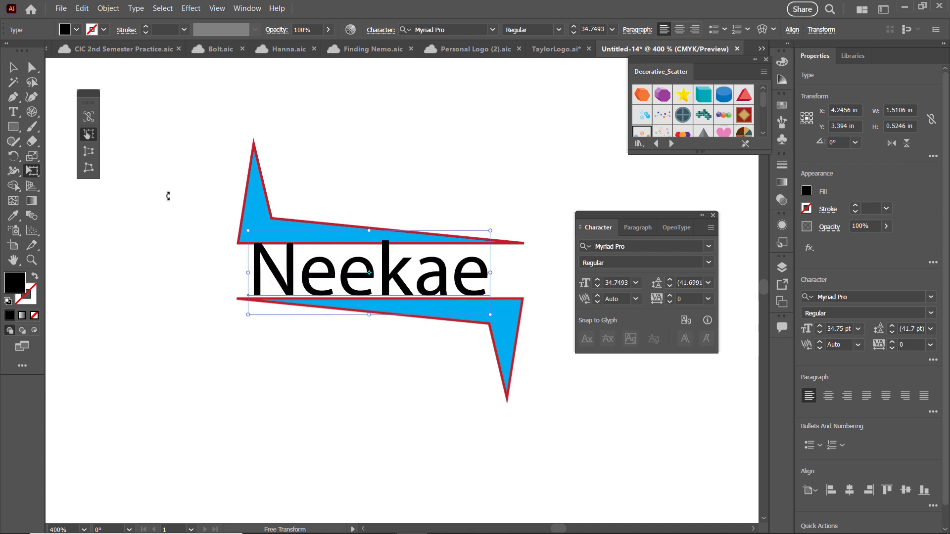
Change the font of the whole name text to Guardians Regular
left_click(13, 67)
left_click(13, 67)
double_click(410, 285)
key("ctrl+a")
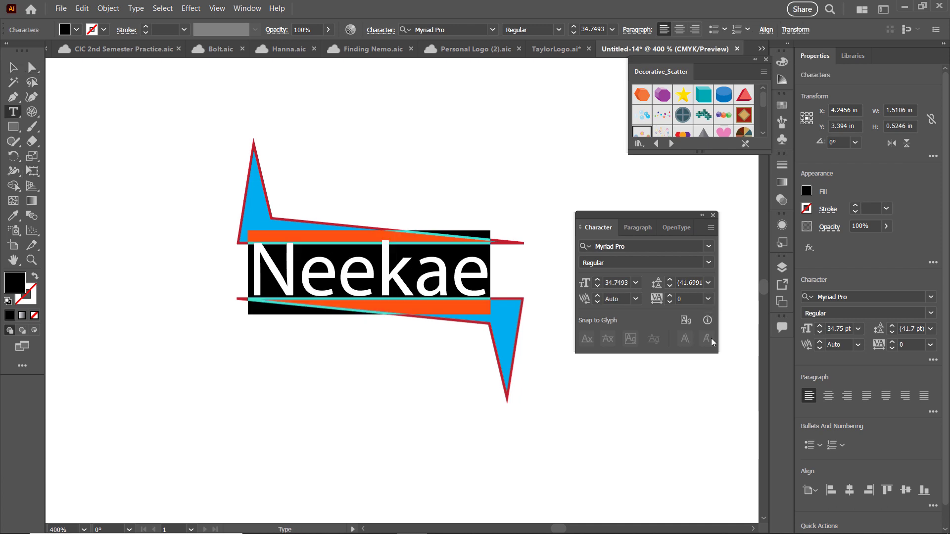
left_click(709, 246)
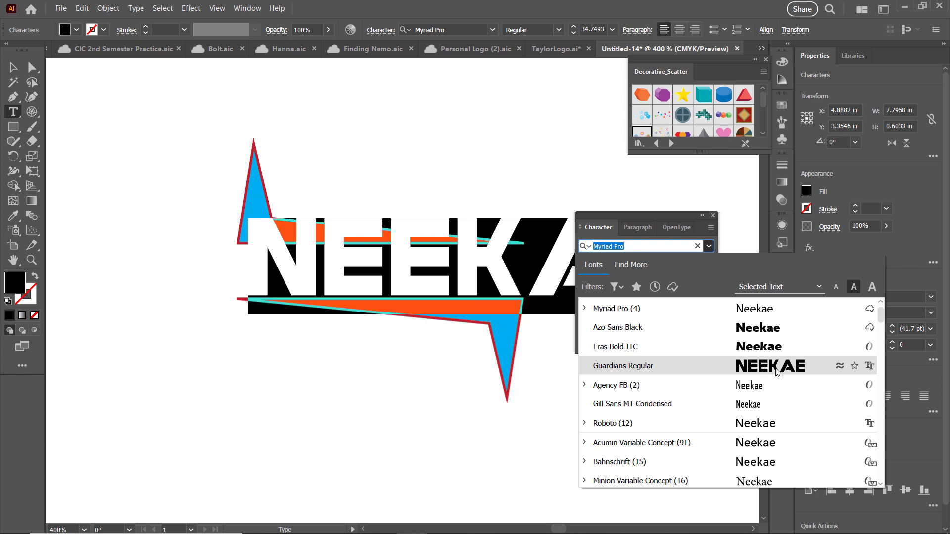
left_click(777, 366)
Scale the name text with Free Transform to about 1.81 × 0.39 in and fit it between the shapes at about X 4.33 in, Y 3.42 in
left_click(13, 67)
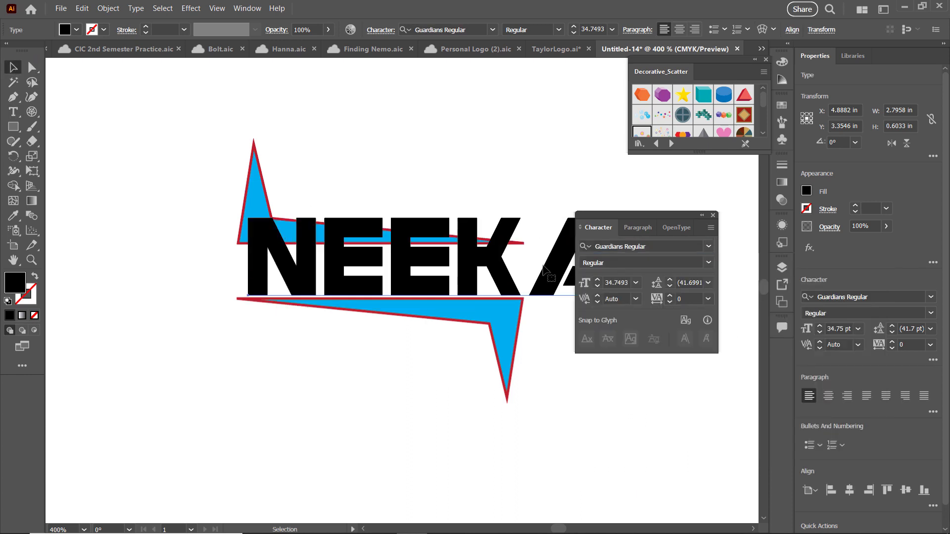
left_click_drag(497, 267, 447, 266)
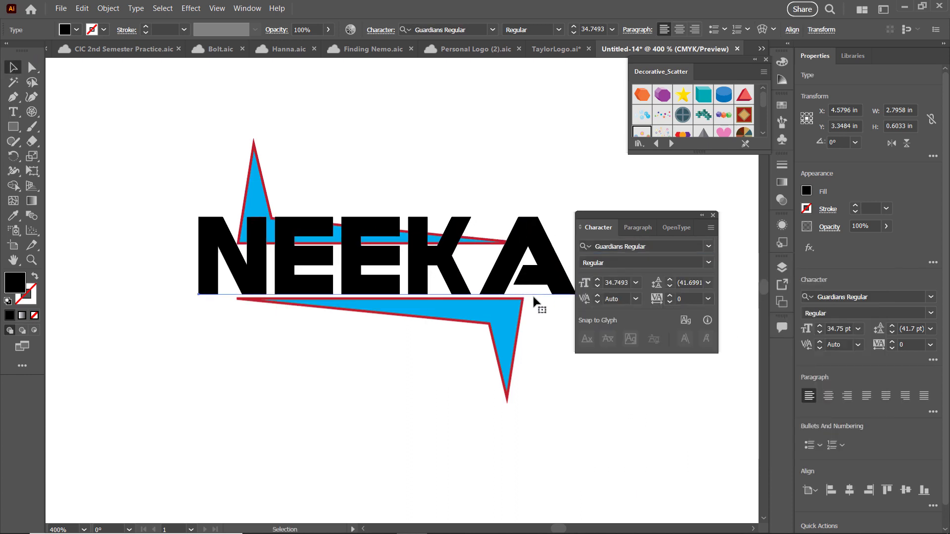
key("e")
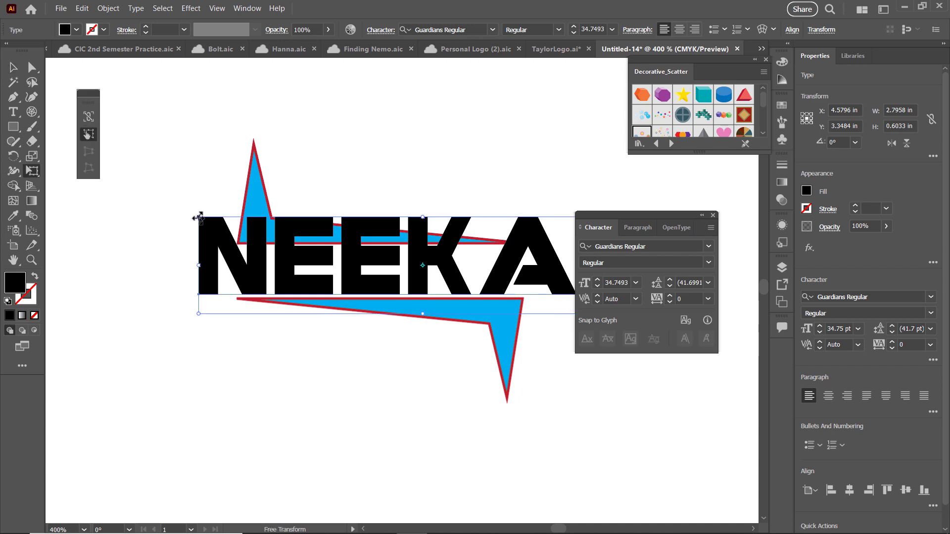
left_click_drag(205, 219, 343, 250)
left_click_drag(396, 279, 302, 276)
left_click_drag(229, 244, 241, 247)
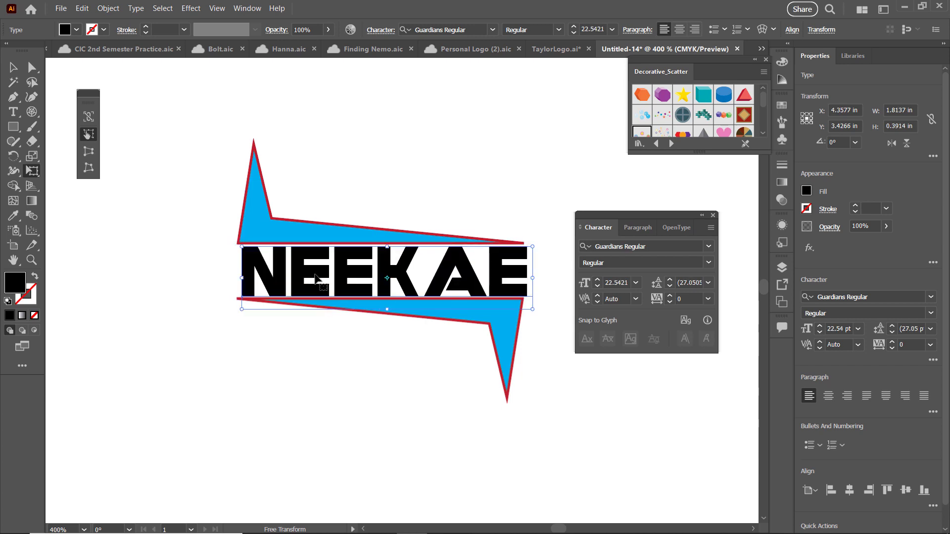
left_click_drag(312, 276, 309, 273)
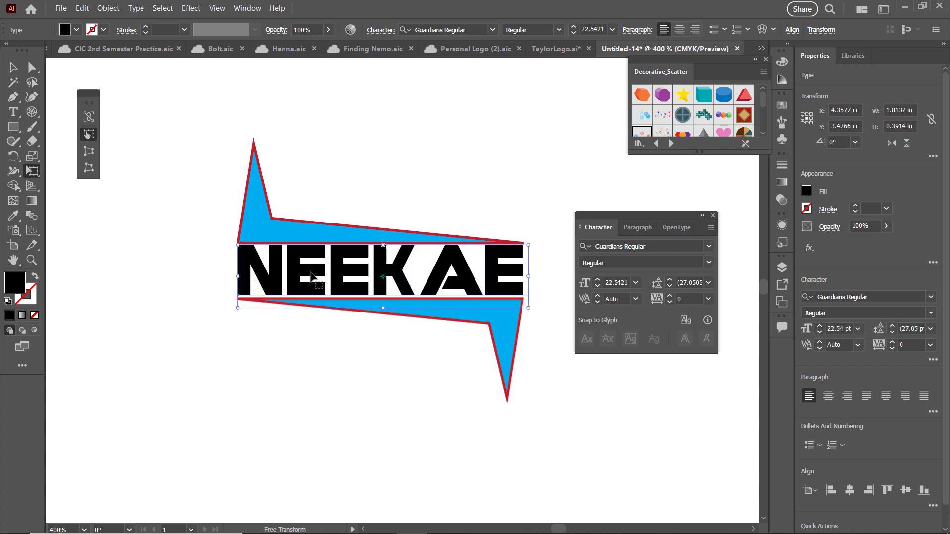
key("Down")
key("ctrl+v")
left_click_drag(331, 227, 280, 392)
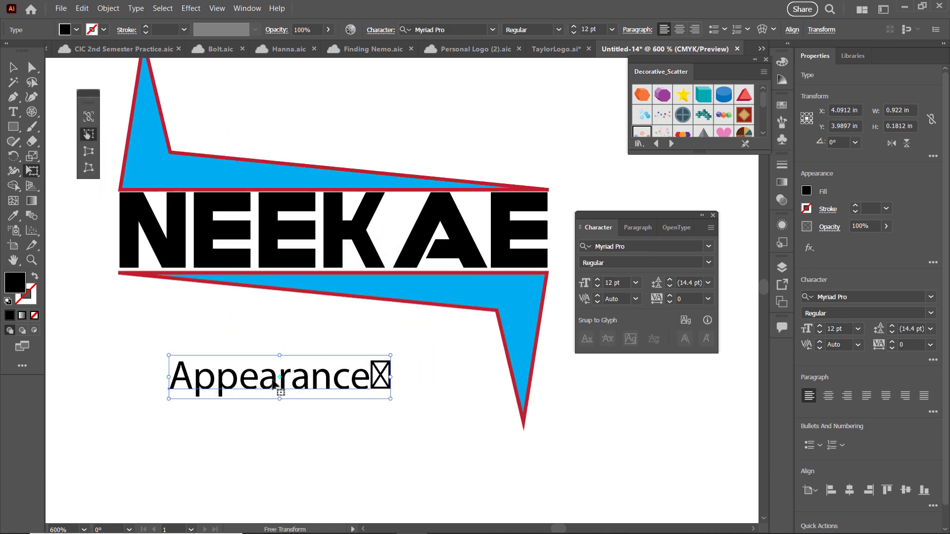
key("Delete")
Shift the radial repeat very slightly up and left around the name text and deselect it
scroll(356, 346, "up", 2)
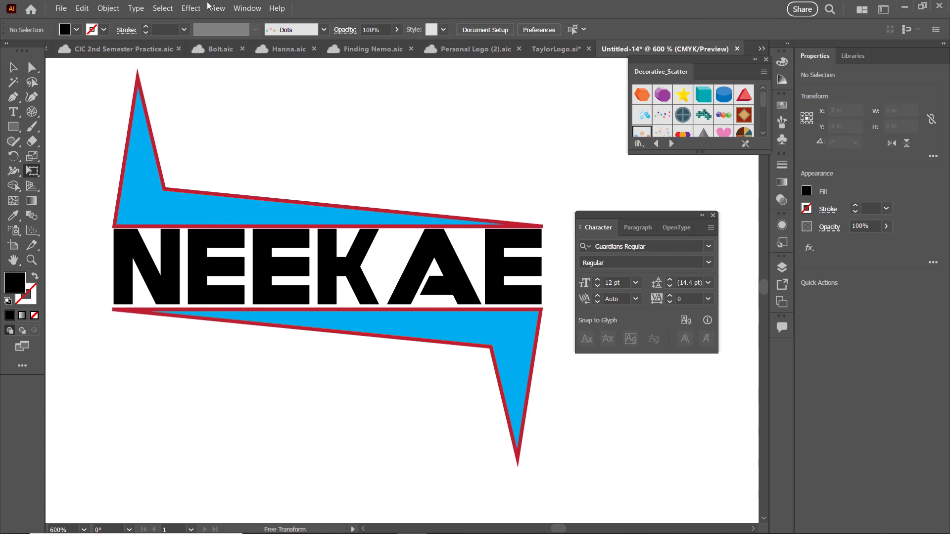
left_click(13, 67)
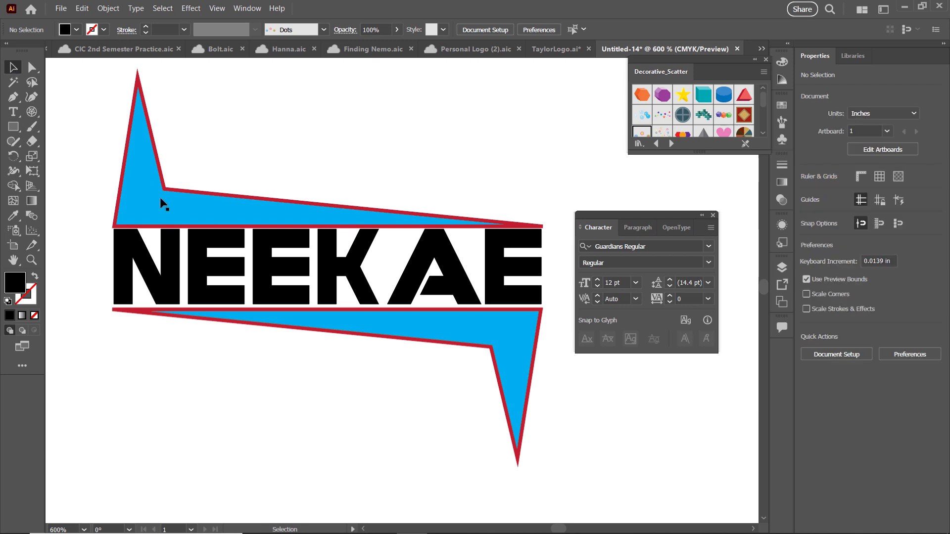
left_click(158, 197)
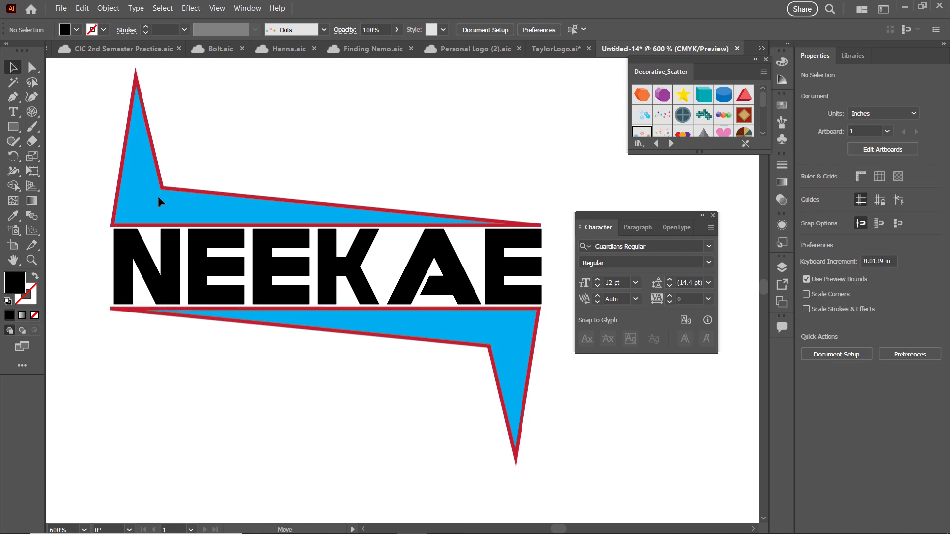
left_click(422, 381)
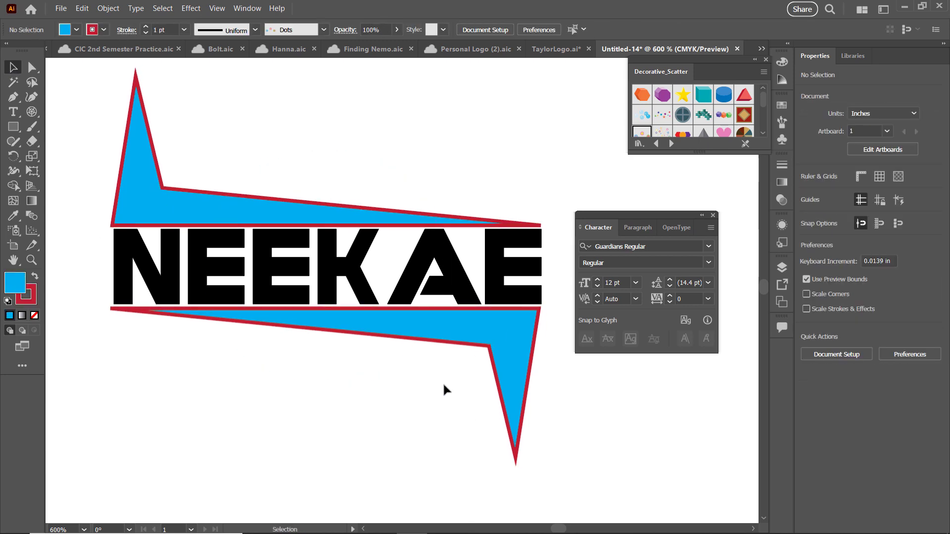
left_click_drag(421, 383, 413, 360)
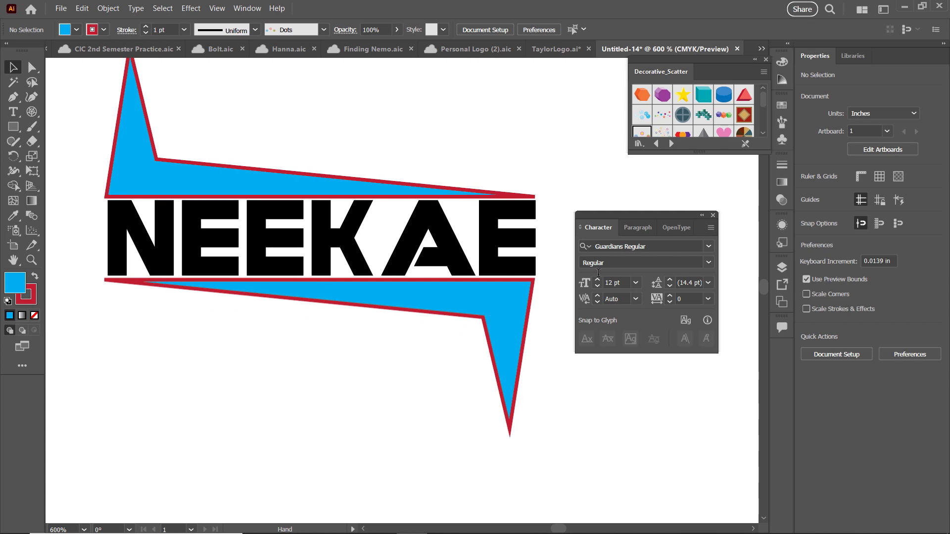
Fill the name text with the dark red swatch that matches the shapes' outline
left_click(334, 239)
left_click(74, 29)
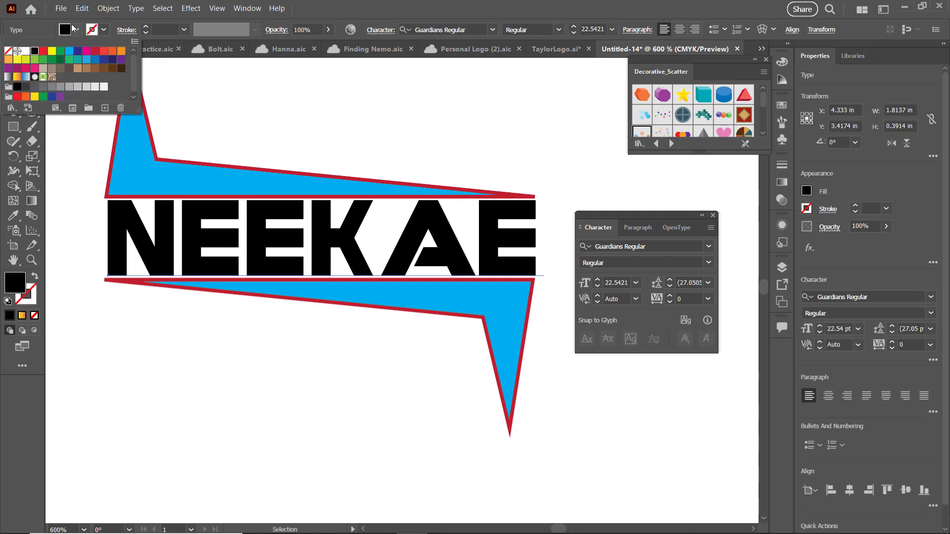
left_click(52, 53)
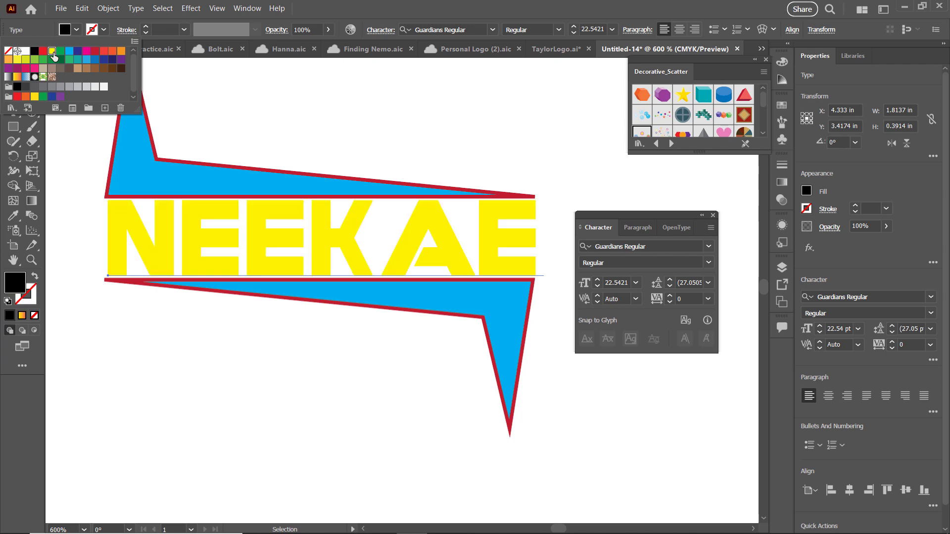
left_click(95, 51)
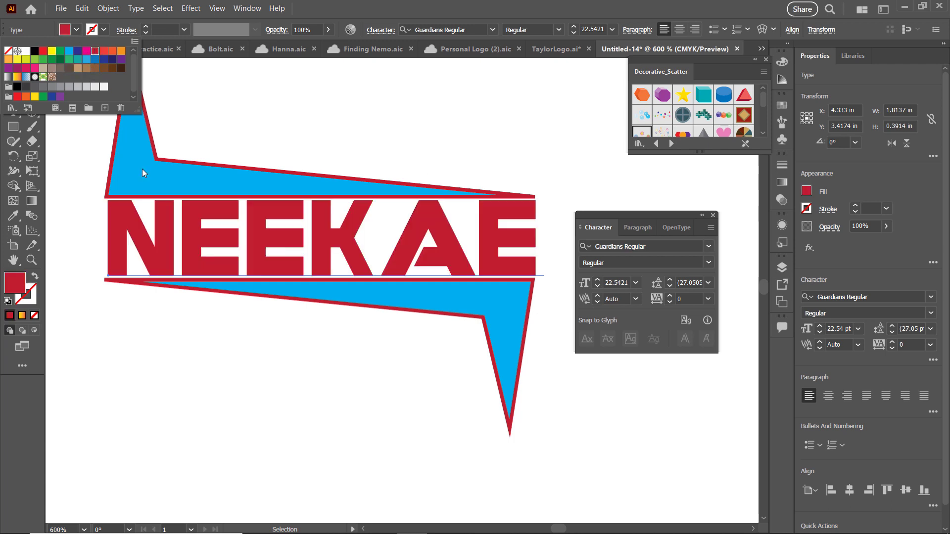
left_click(155, 62)
left_click_drag(468, 279, 462, 345)
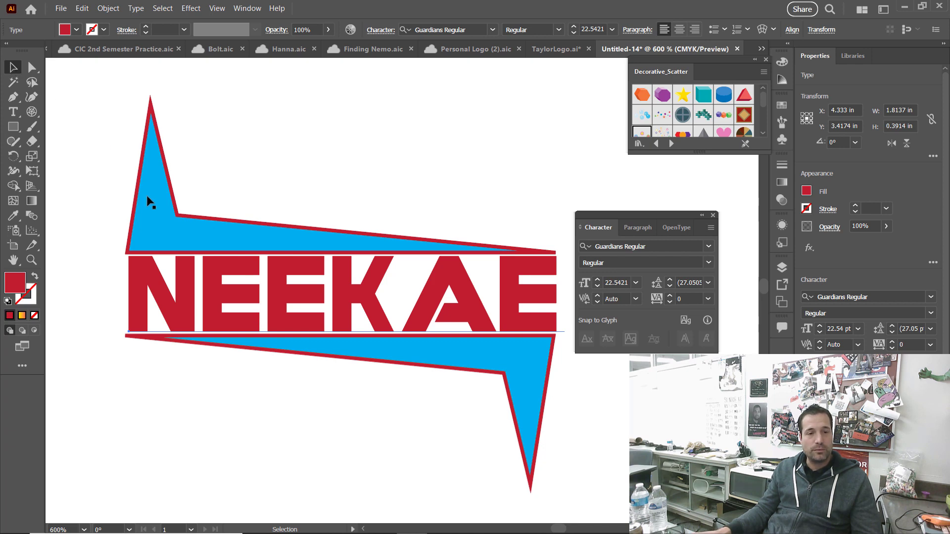
left_click(32, 68)
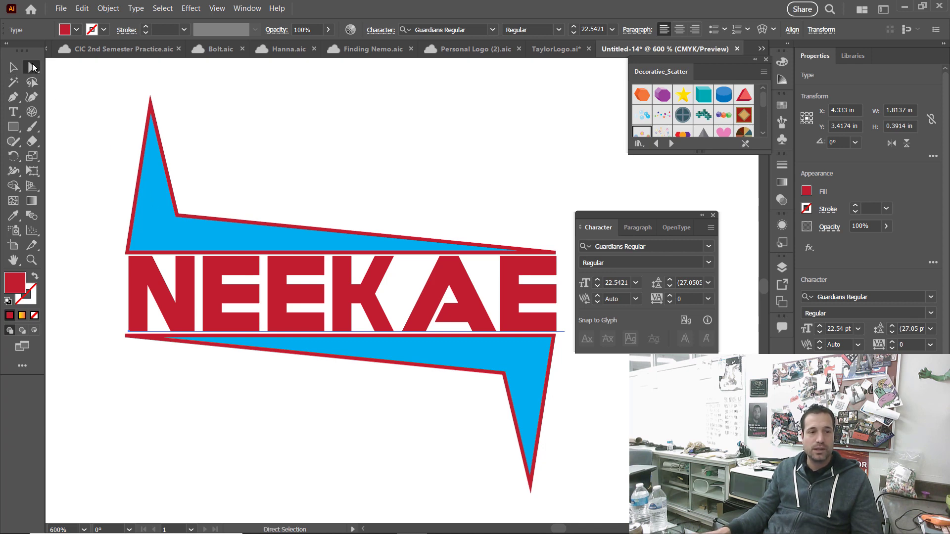
left_click(35, 171)
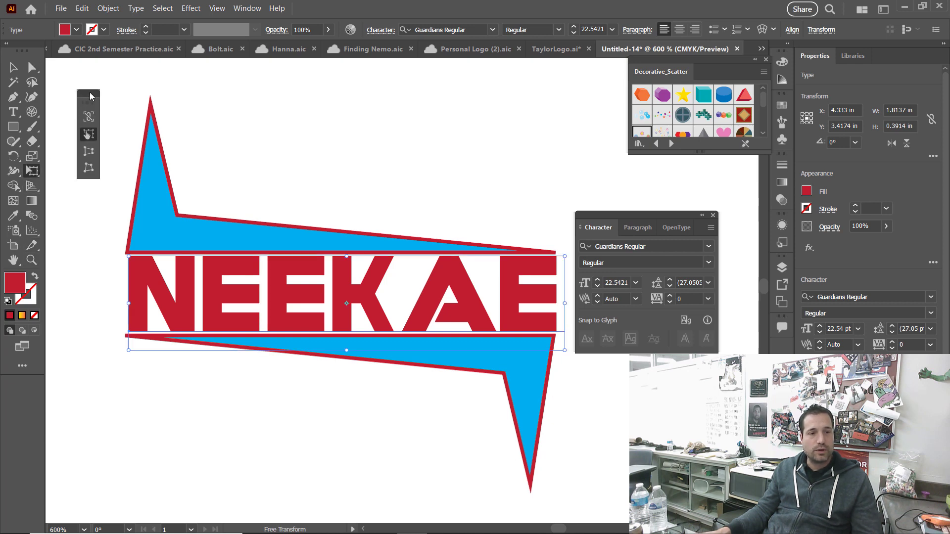
key("v")
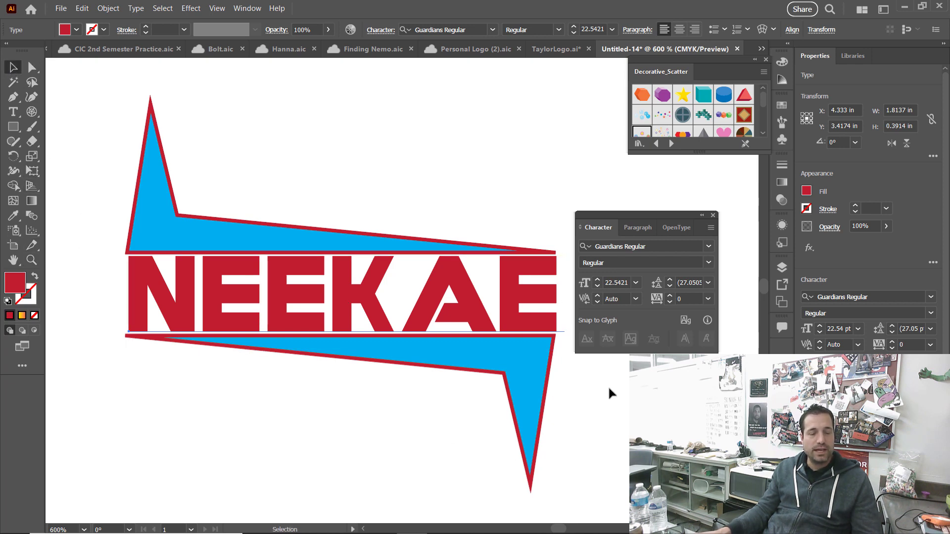
Duplicate the name text and place the copy above the logo at about X 5.03 in, Y 2.25 in
left_click_drag(555, 389, 497, 364)
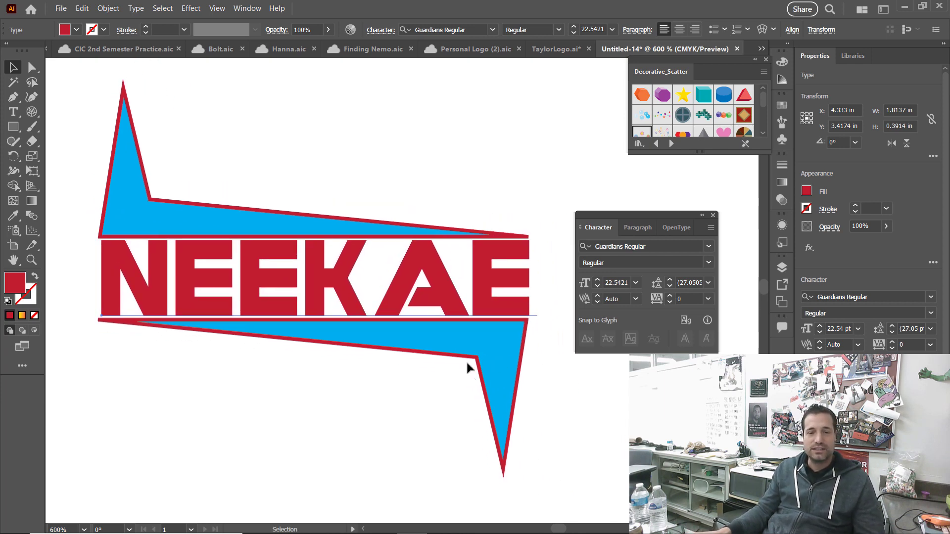
left_click_drag(420, 256, 540, 94)
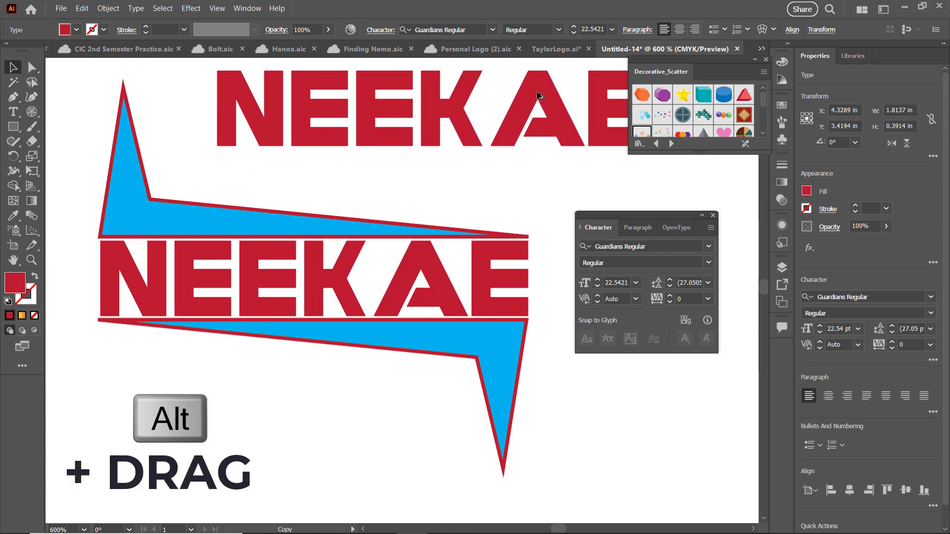
scroll(420, 260, "up", 3)
scroll(420, 261, "right", 2)
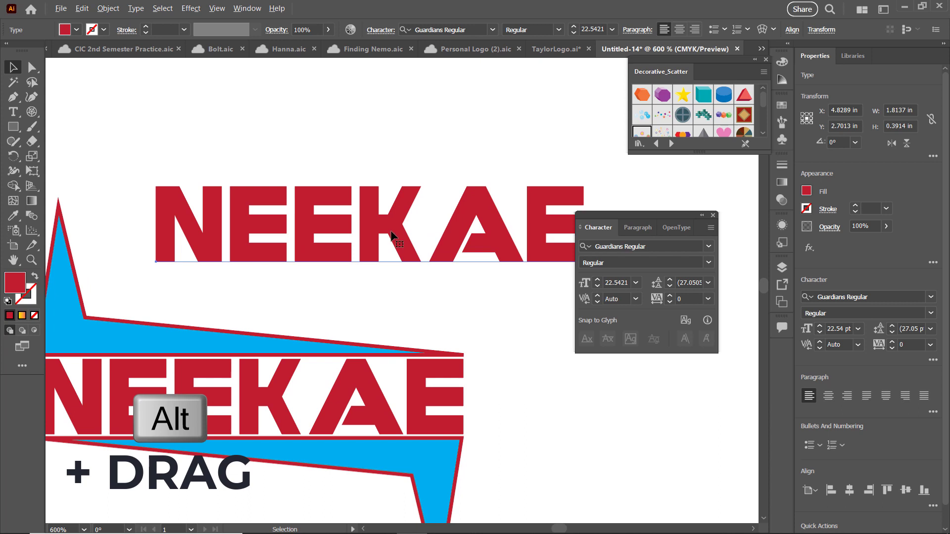
left_click_drag(391, 237, 446, 121)
scroll(345, 272, "left", 2)
scroll(329, 238, "down", 1)
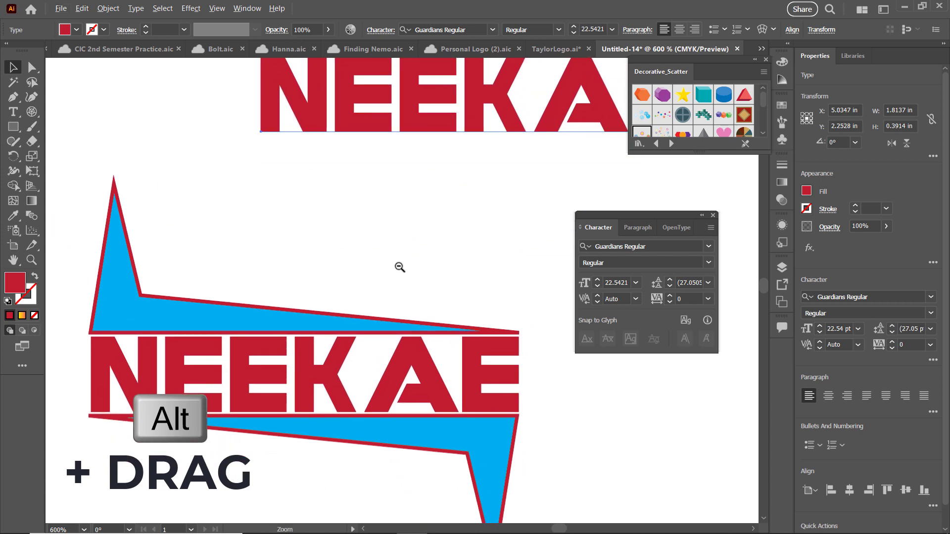
left_click(399, 266, "alt")
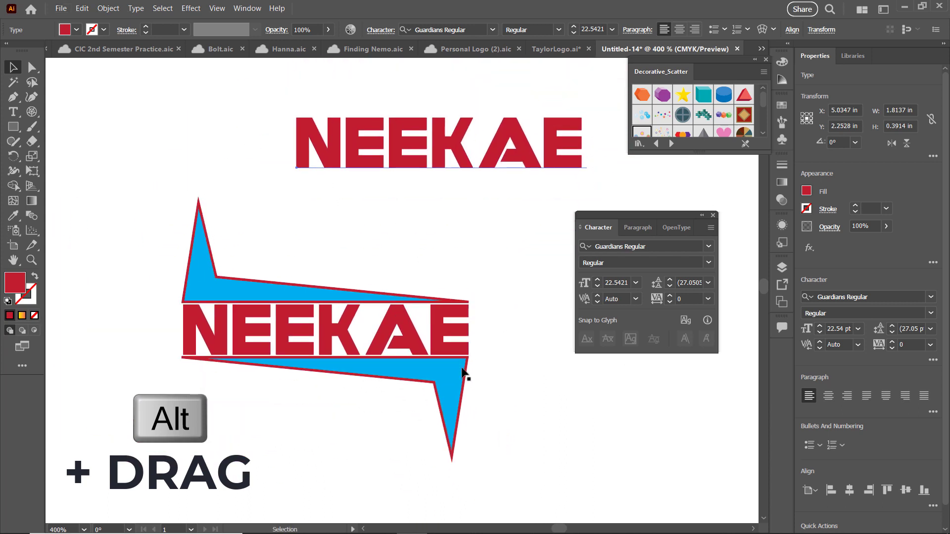
Expand the original name text between the shapes into editable paths, including its object and fill
left_click(448, 331)
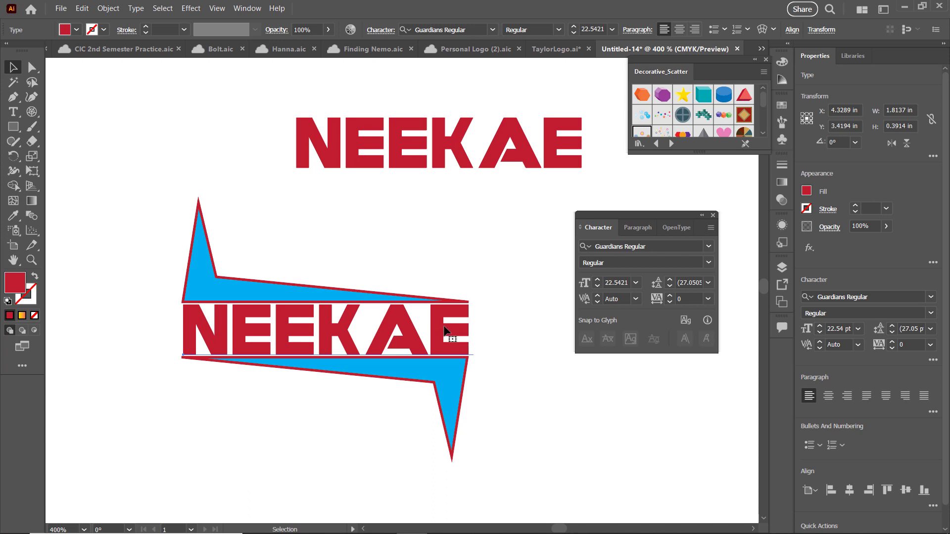
left_click(109, 8)
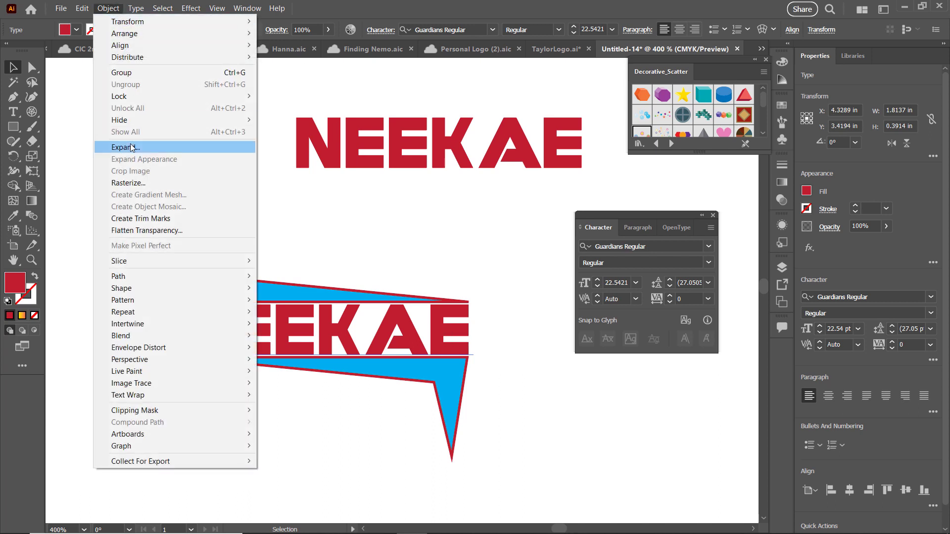
left_click(114, 147)
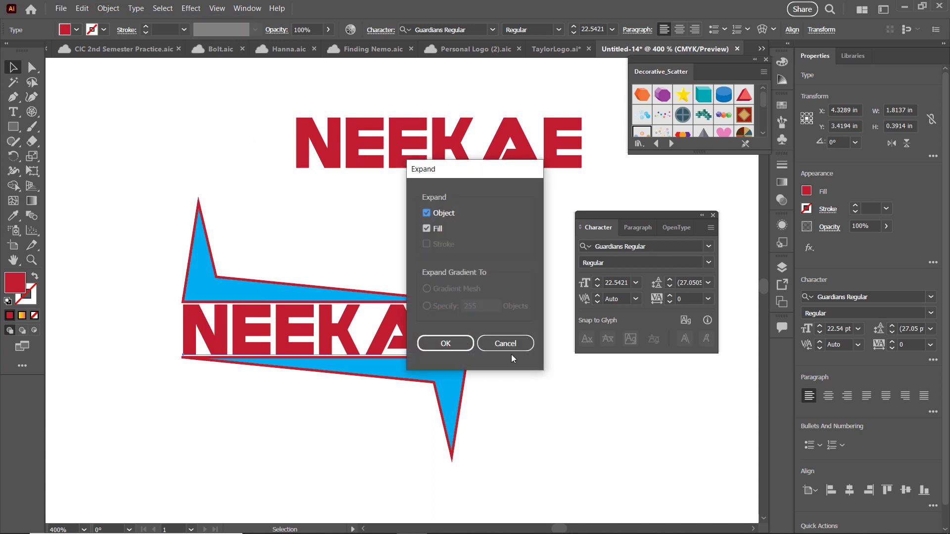
left_click(440, 341)
Stretch the middle arm of the last letter E to the right until the letter is about 0.63 in wide
key("ctrl+space")
left_click(365, 317)
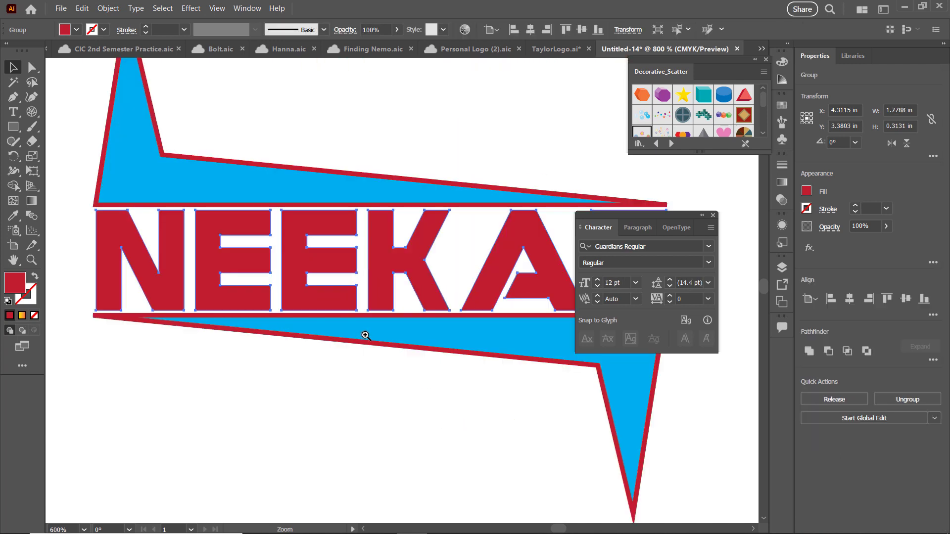
left_click(366, 336)
left_click_drag(165, 299, 155, 281)
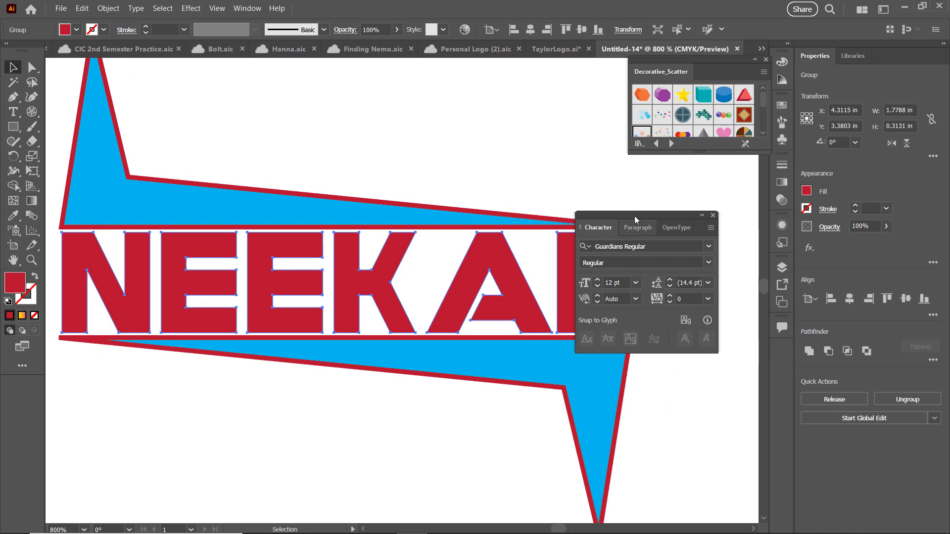
left_click_drag(609, 222, 690, 231)
left_click_drag(400, 268, 372, 246)
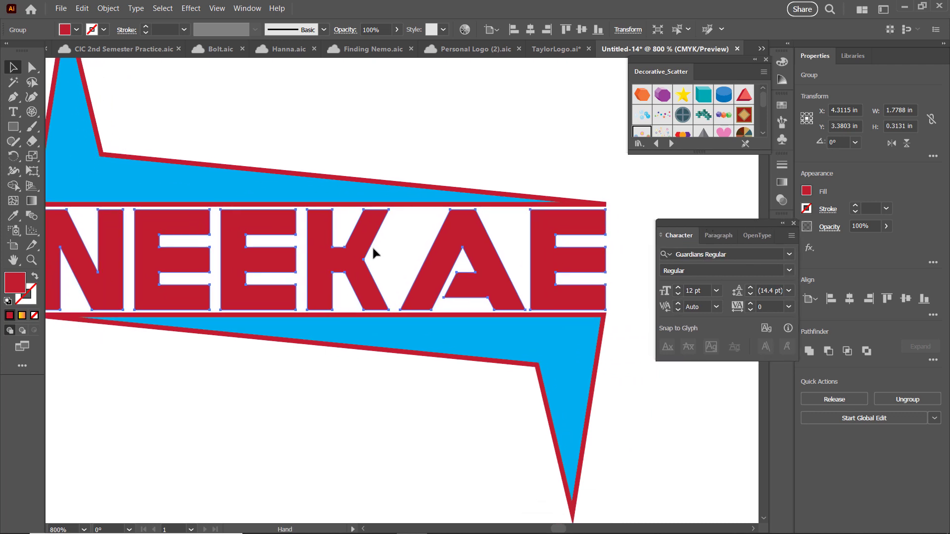
left_click(32, 67)
scroll(554, 296, "right", 5)
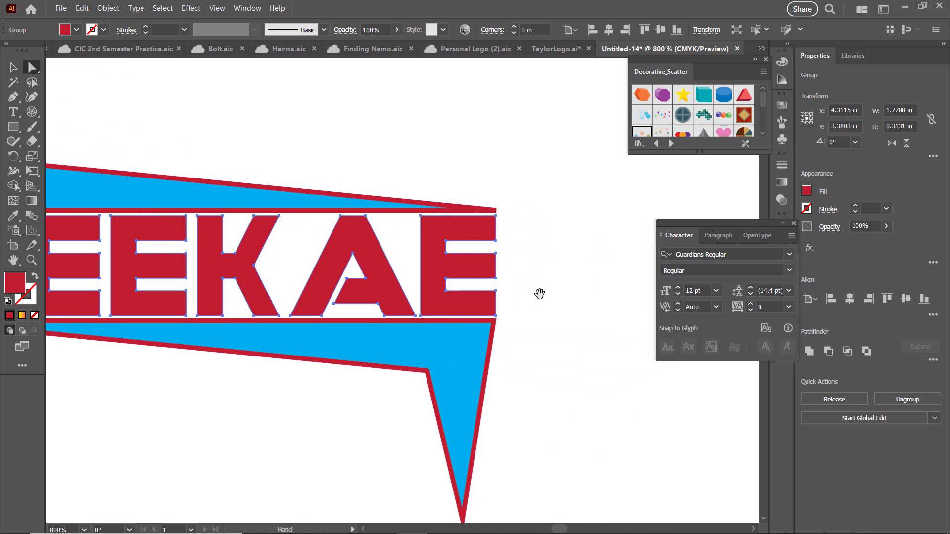
left_click(498, 272)
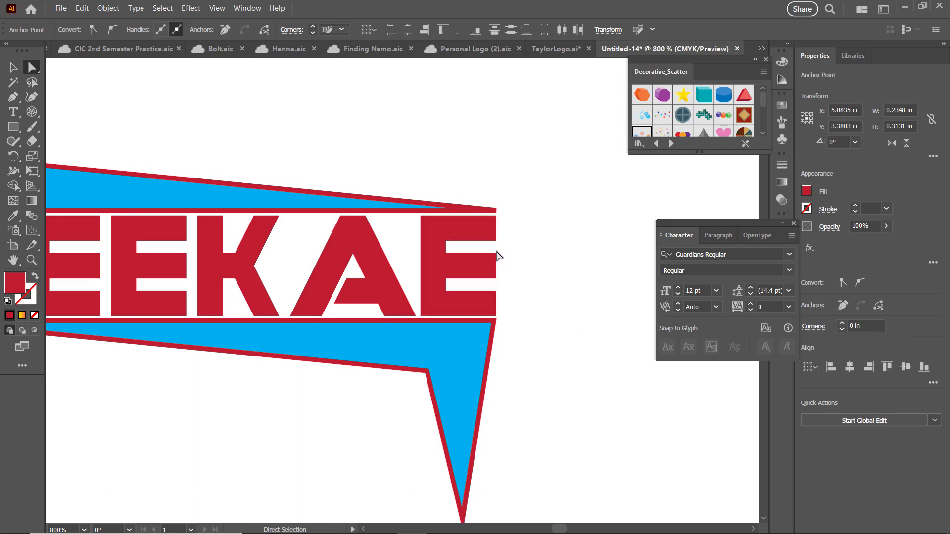
left_click(497, 267)
left_click_drag(500, 259, 622, 257)
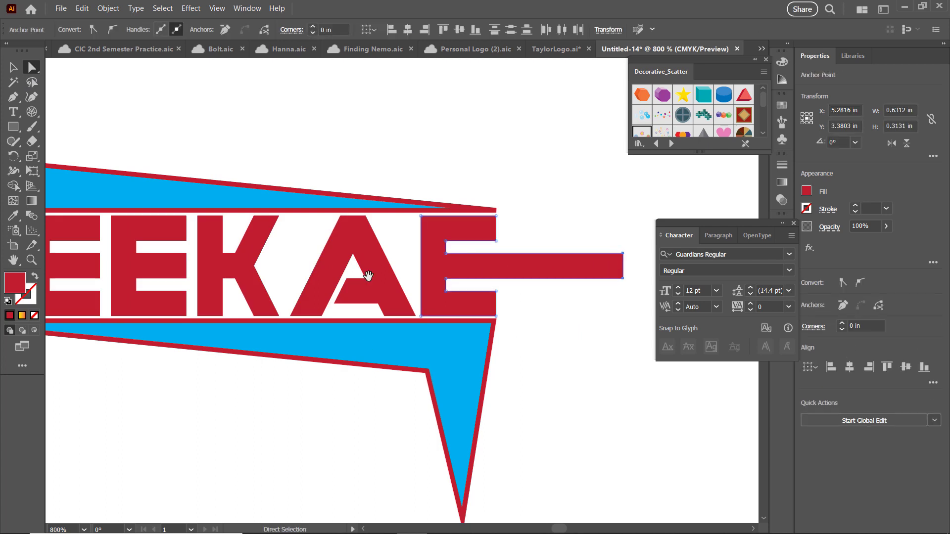
Stretch the crossbar of the letter A leftward past the first letter, making the A about 1.79 in wide
left_click_drag(365, 271, 429, 292)
left_click(404, 320)
left_click(403, 299)
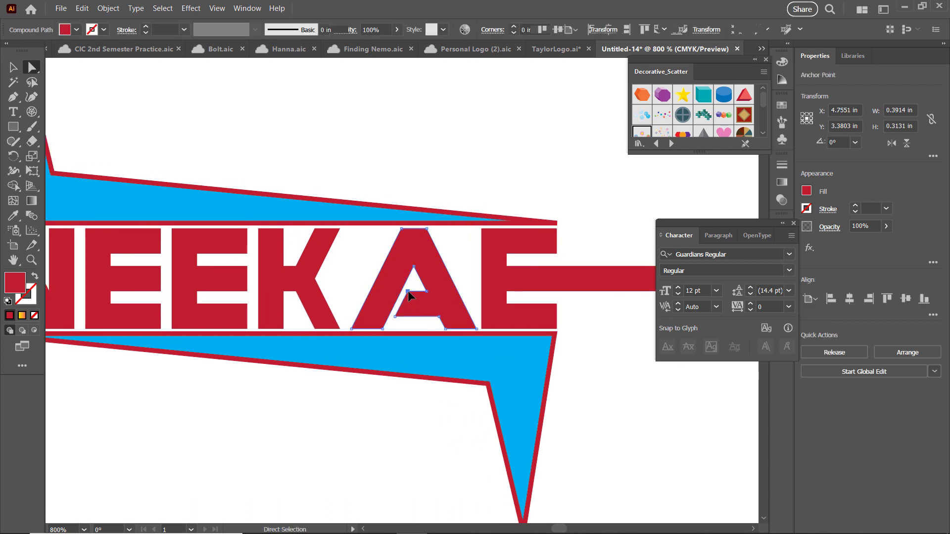
left_click(396, 317)
left_click(396, 321)
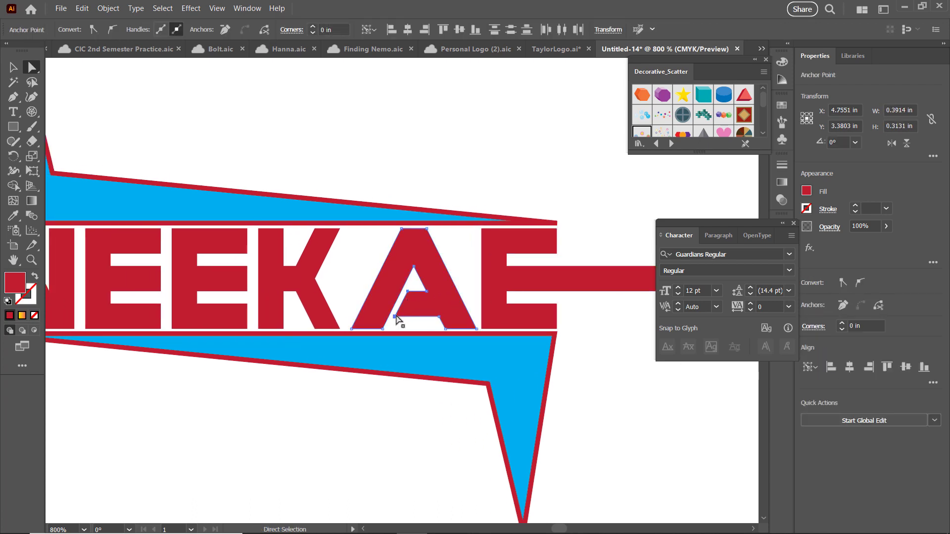
left_click_drag(396, 320, 75, 292)
key("ctrl+z")
left_click_drag(499, 415, 365, 384)
left_click(411, 395, "ctrl+alt")
left_click(425, 385, "ctrl+alt")
left_click_drag(405, 278, 420, 368)
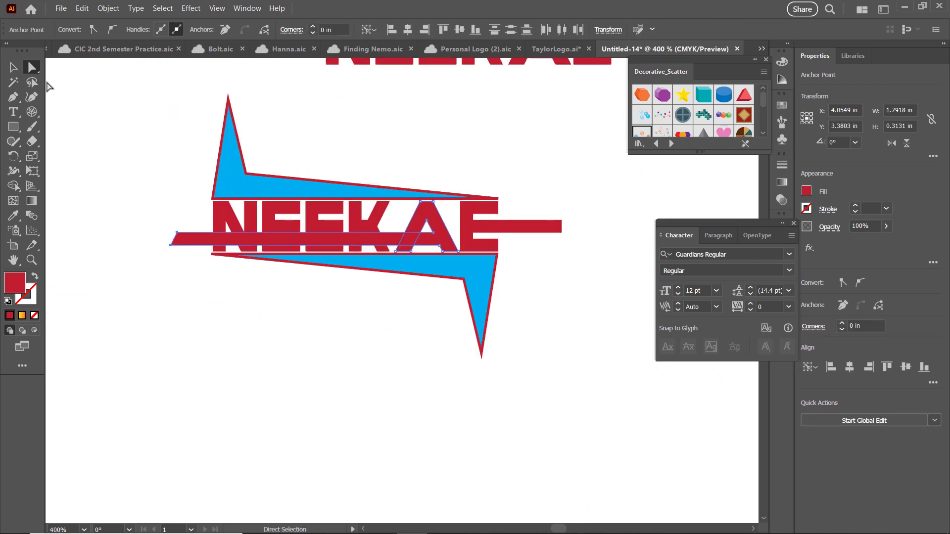
Select the repeated shapes together with the expanded letters and apply the 3D Extrude & Bevel effect
key("v")
left_click(272, 286)
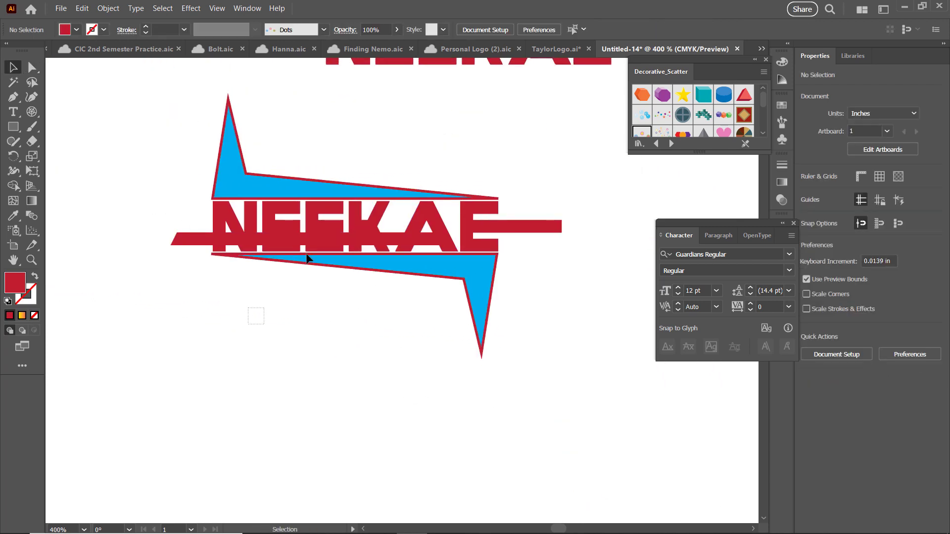
left_click_drag(307, 258, 349, 258)
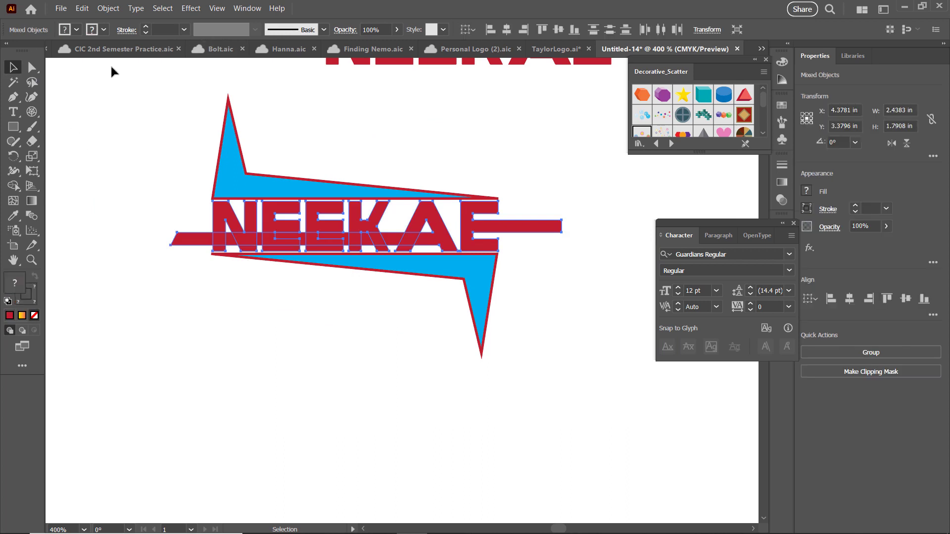
left_click(191, 8)
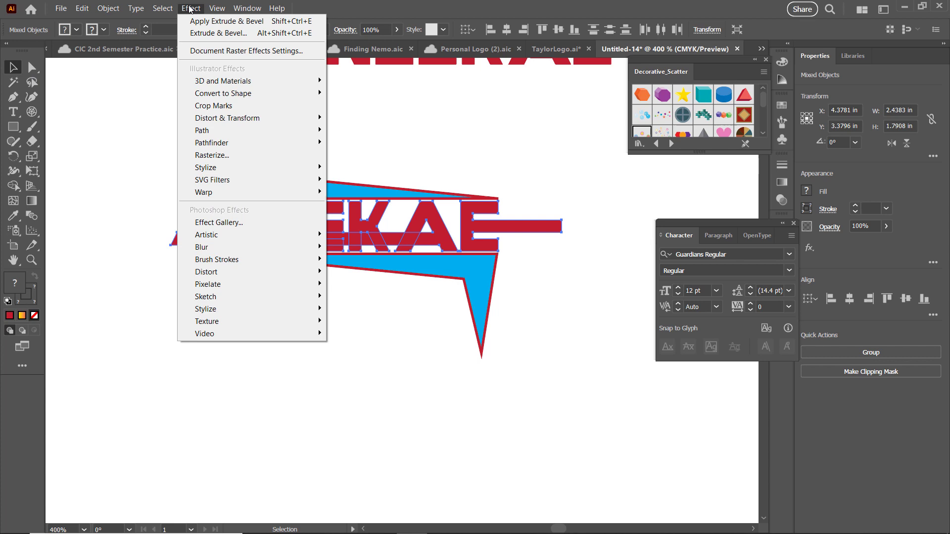
left_click(225, 33)
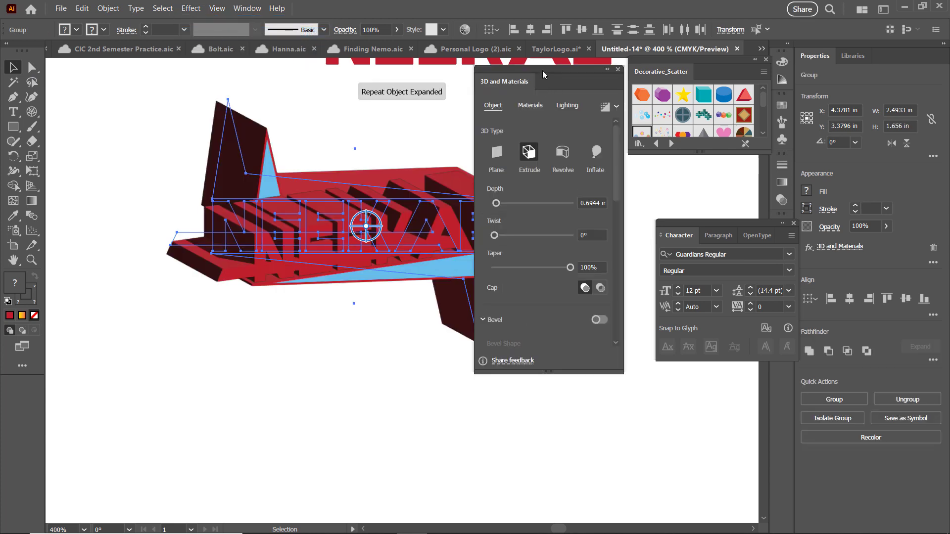
left_click_drag(542, 71, 669, 185)
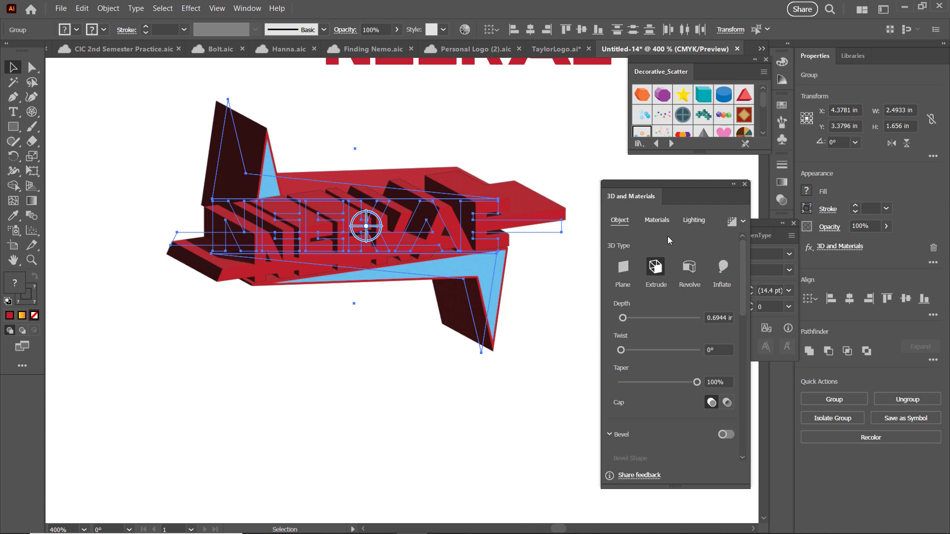
Apply the Stylized Concrete Fanpaver material to the 3D logo and change its 3D type to Revolve
left_click(655, 219)
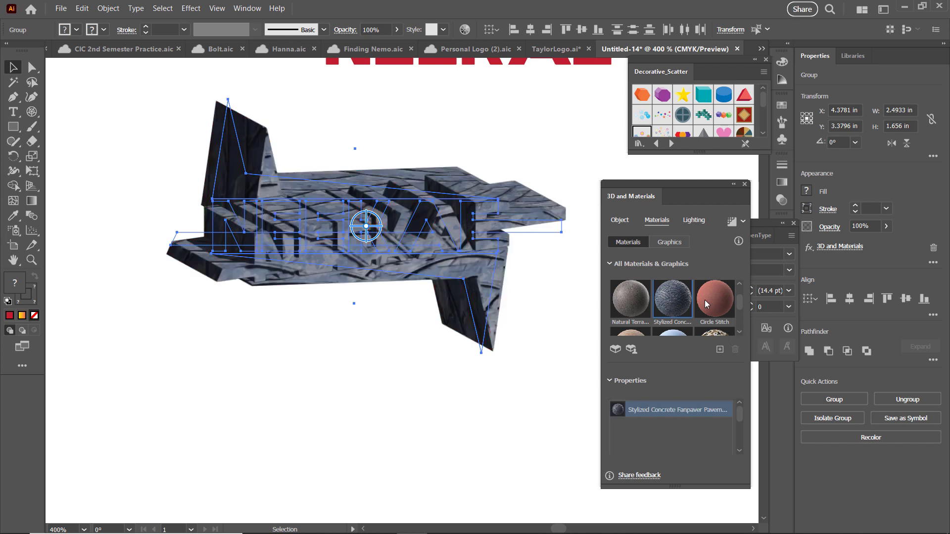
left_click(620, 220)
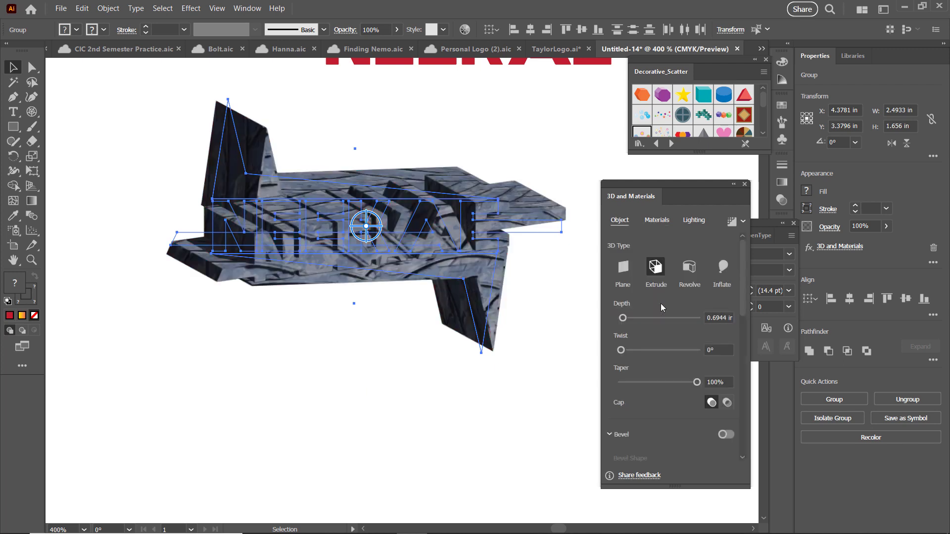
left_click(695, 281)
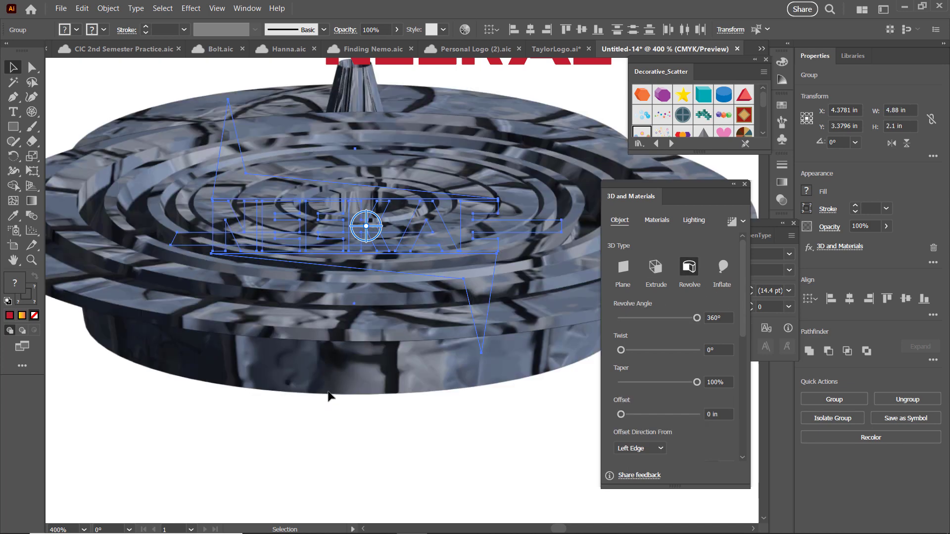
Move the copied name text onto the revolved object at about X 4.37 in, Y 3.07 in
scroll(393, 255, "down", 1)
scroll(393, 255, "up", 4)
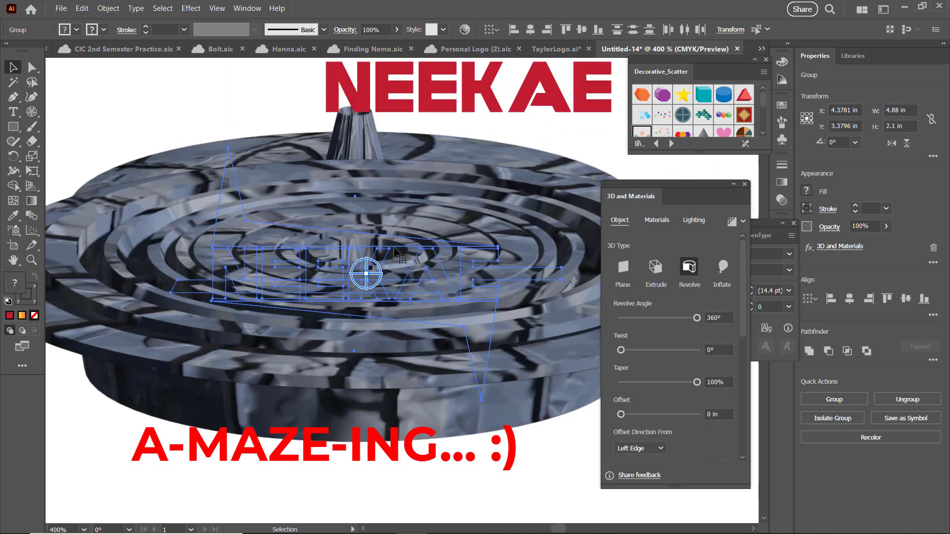
scroll(395, 253, "up", 1)
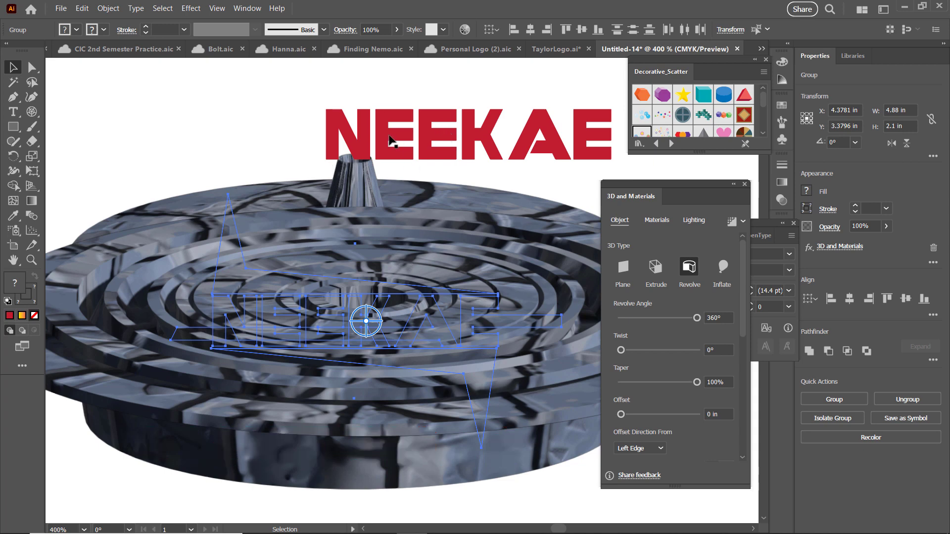
left_click_drag(363, 139, 255, 271)
left_click(369, 339, "ctrl+alt")
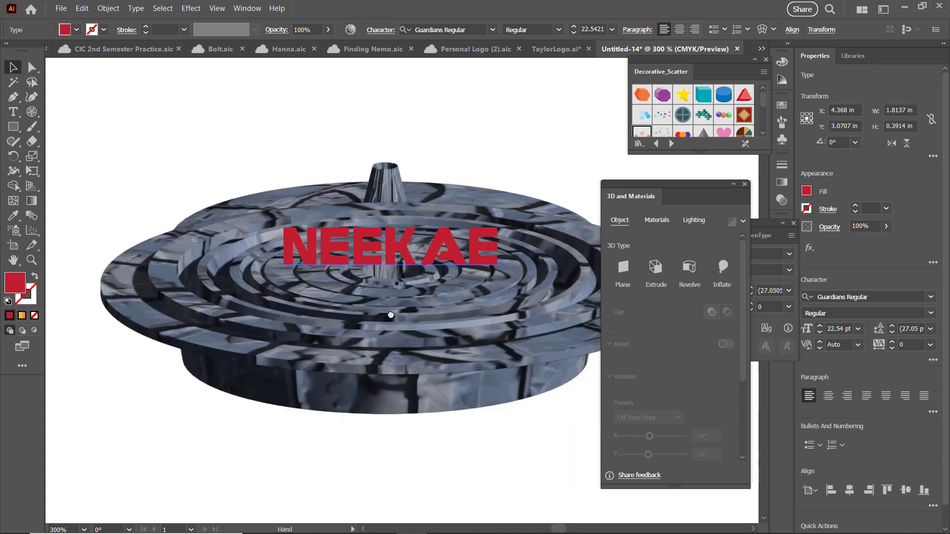
left_click_drag(392, 311, 371, 355)
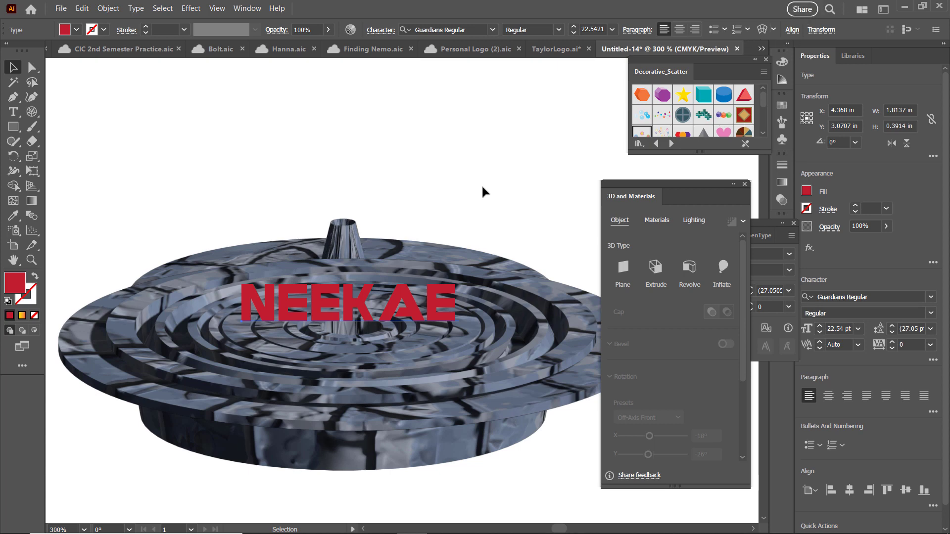
Save the document to Creative Cloud, naming the file after the logo's name text
left_click(61, 8)
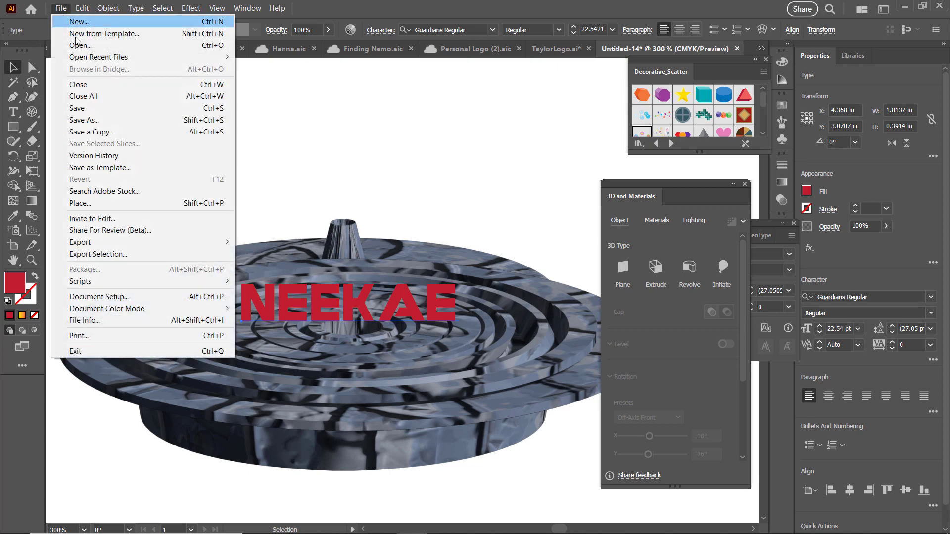
left_click(79, 120)
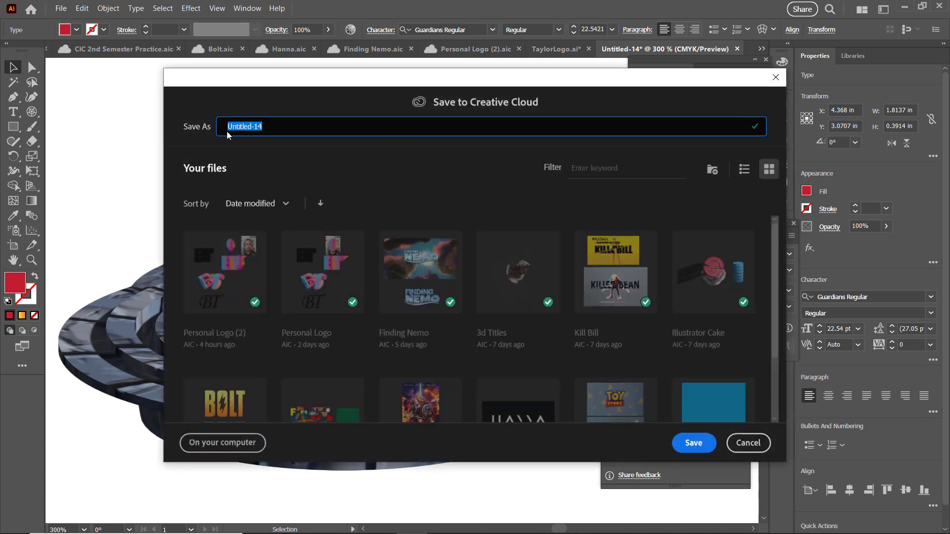
type("Neekae")
left_click(698, 442)
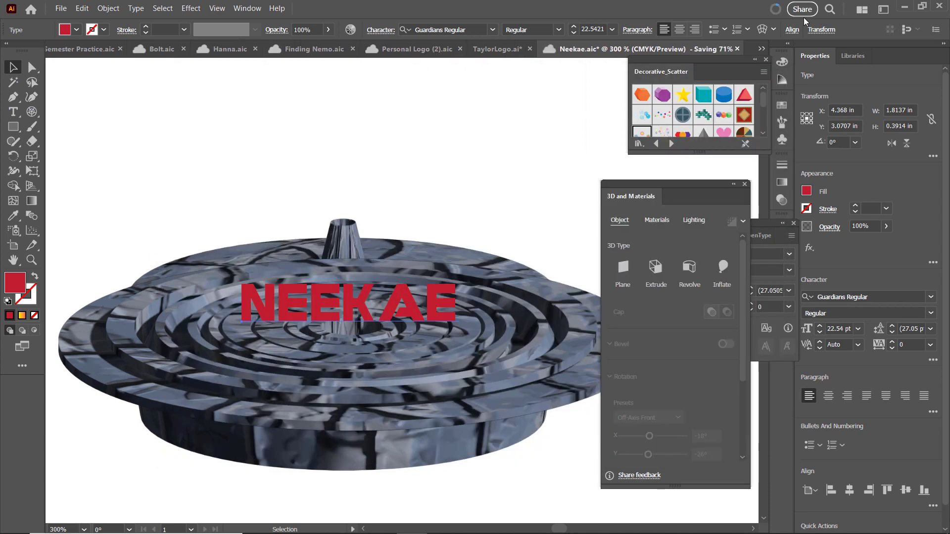
Create a Share for review link that anyone with the link can comment on, and copy it
left_click(802, 8)
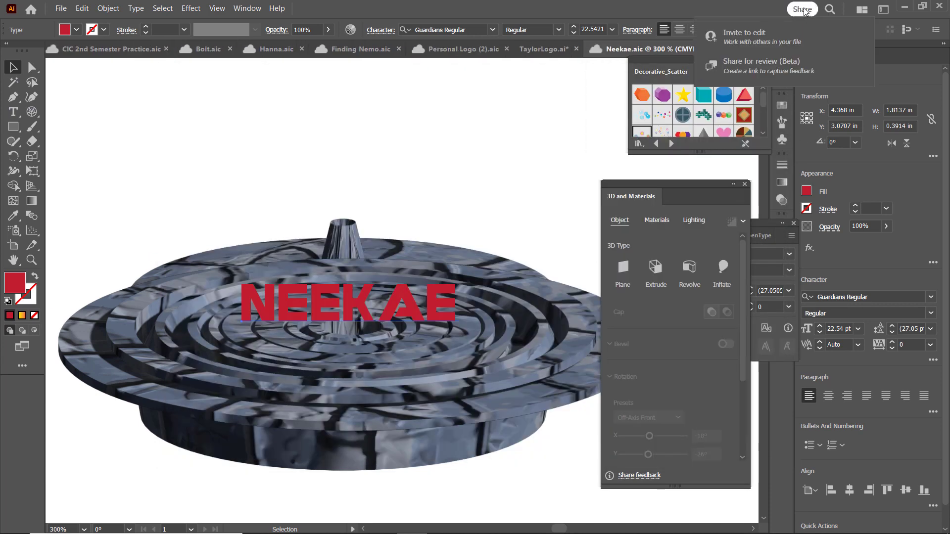
left_click(765, 68)
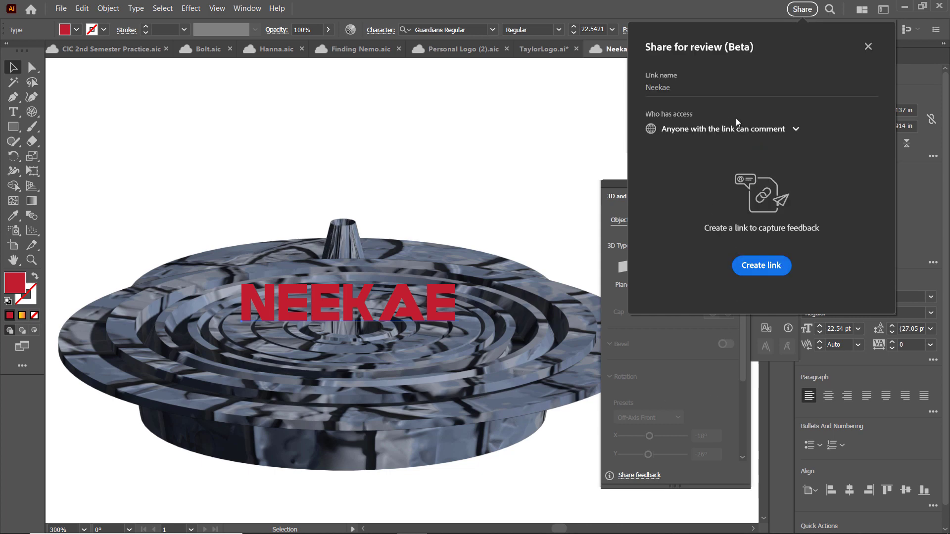
left_click(757, 267)
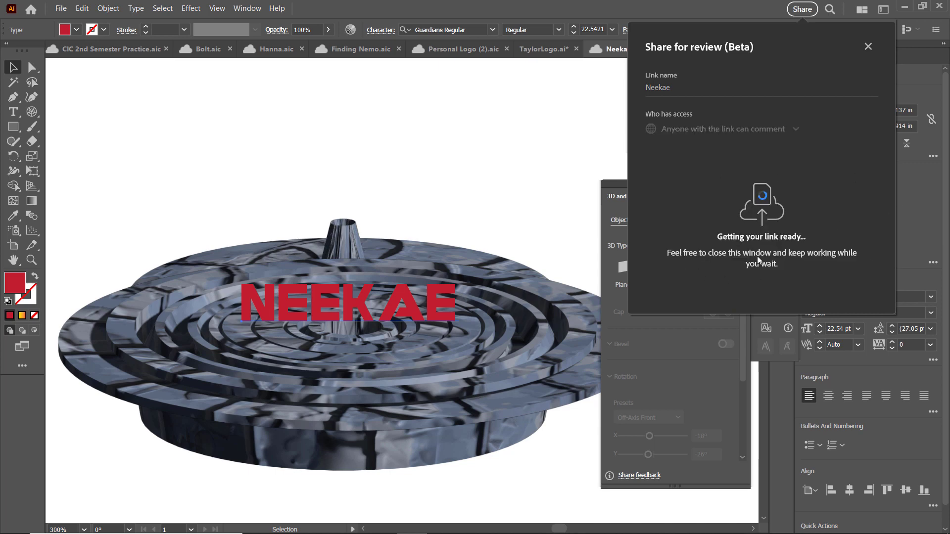
left_click(836, 249)
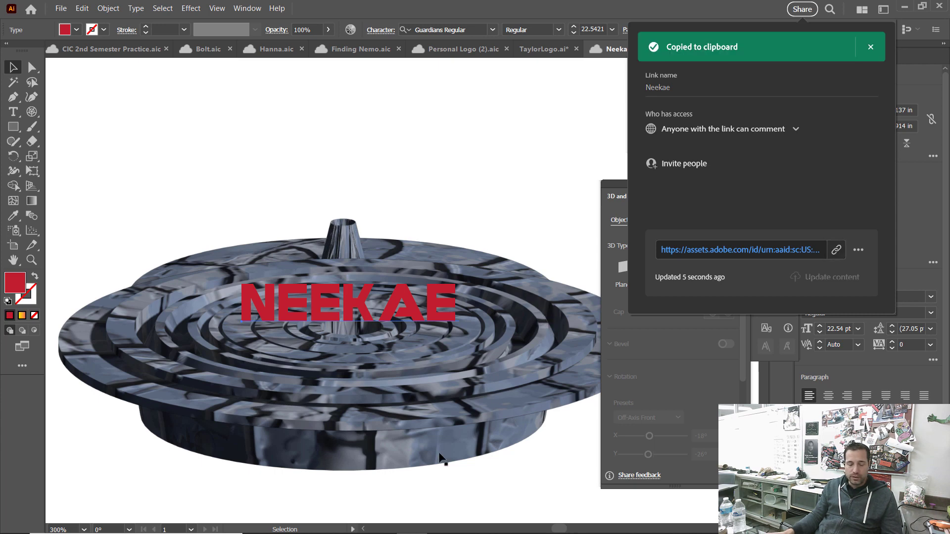
Switch to the course site in Chrome and open the Turning In Assignments page to review its submission instructions
left_click(415, 527)
scroll(334, 286, "down", 3)
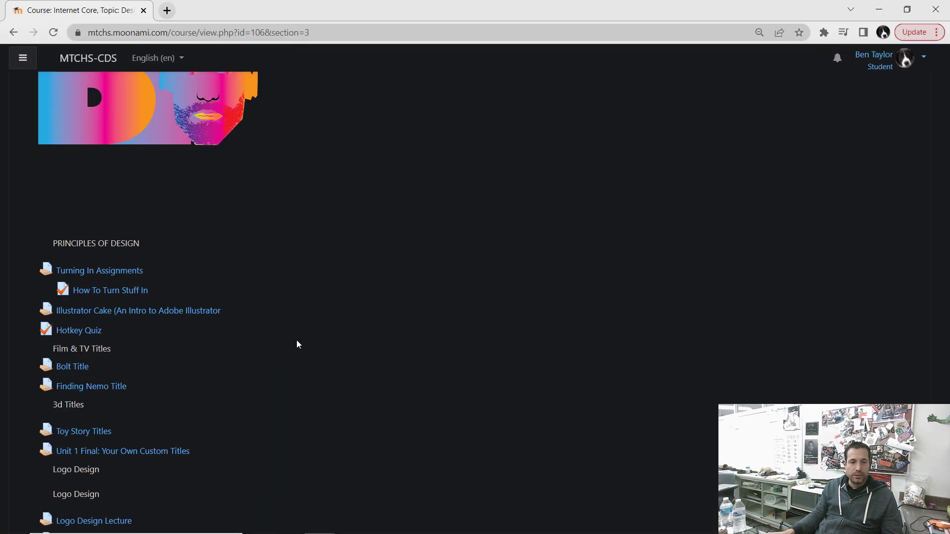
left_click(106, 275)
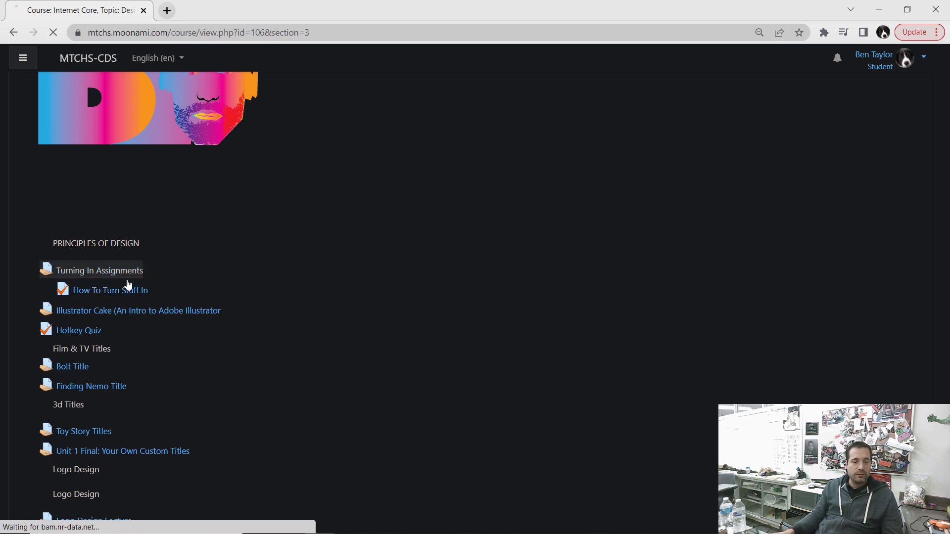
scroll(349, 420, "down", 4)
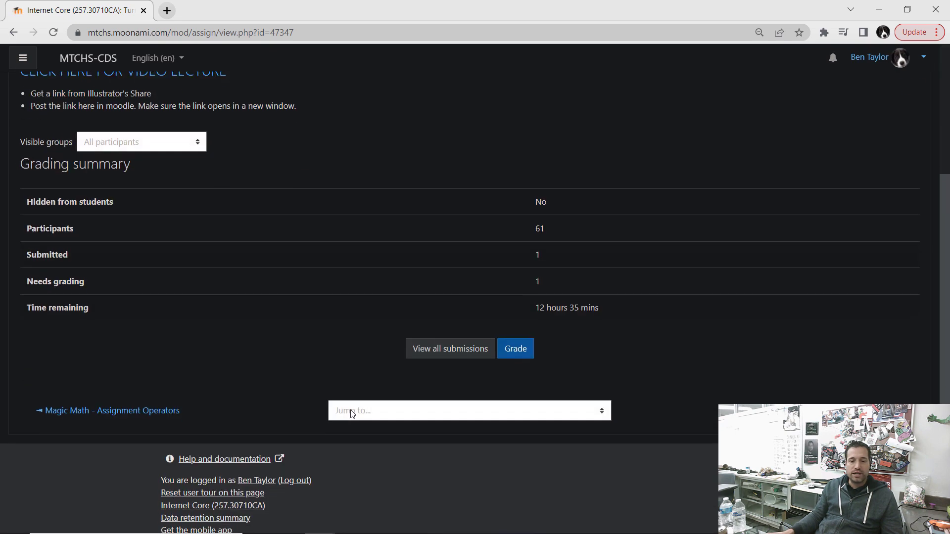
scroll(316, 411, "up", 4)
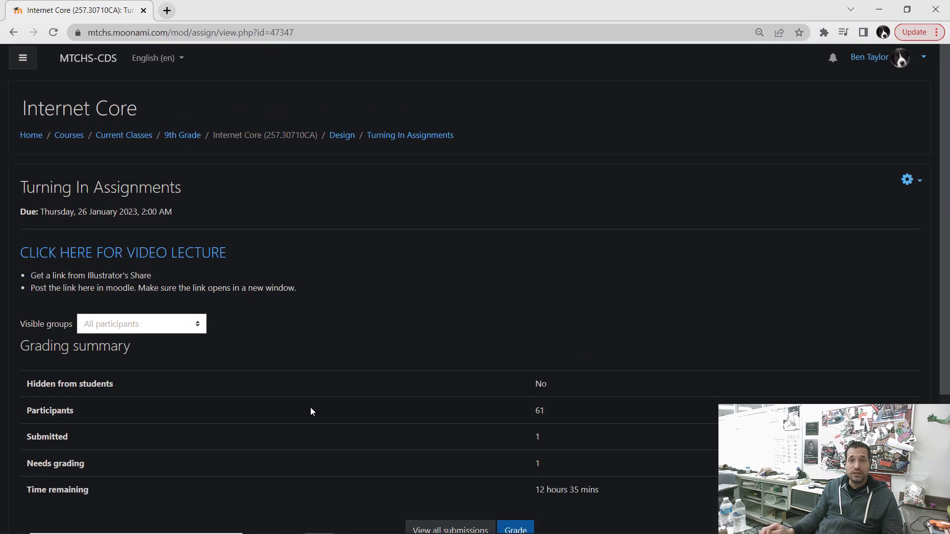